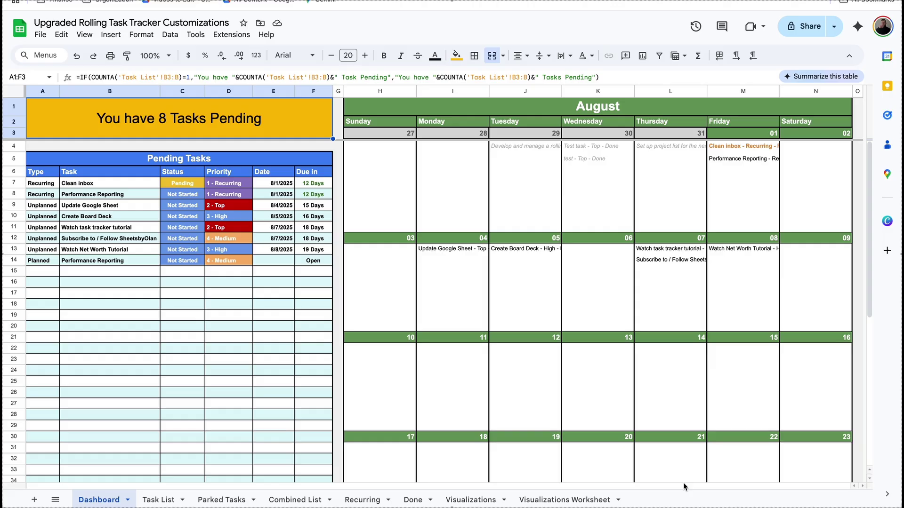
Revert the Clean inbox task's Progress in C3 on the Task List from Pending to Not Started.
{"action": "left_click", "coordinate": [158, 500]}
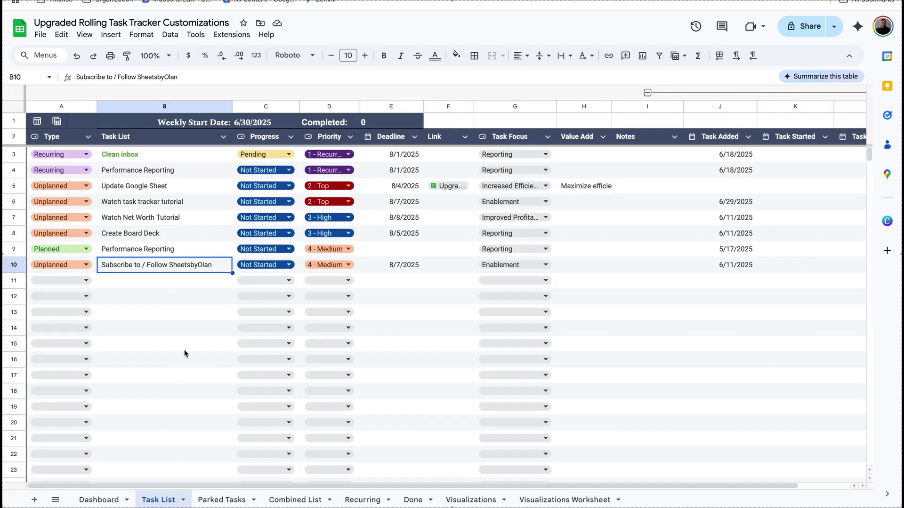
{"action": "left_click", "coordinate": [276, 155]}
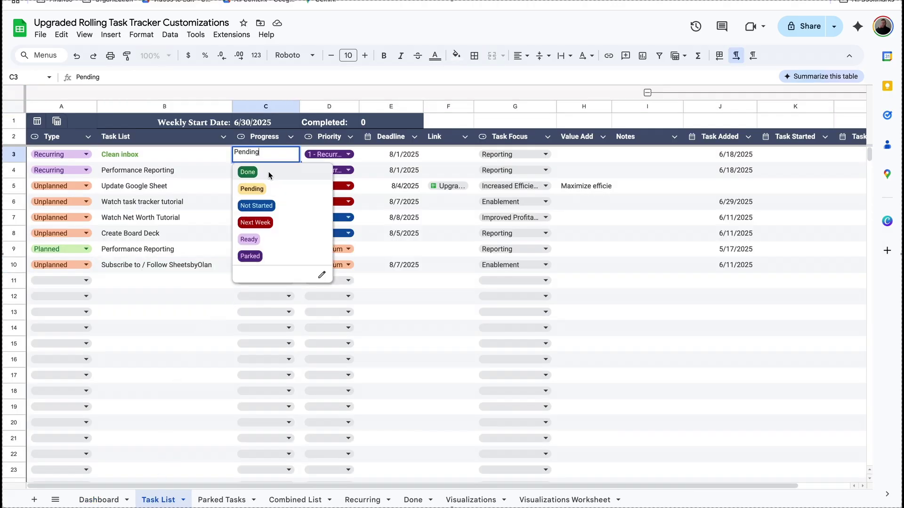
{"action": "left_click", "coordinate": [187, 140]}
{"action": "key", "text": "ctrl+shift+Page_Up"}
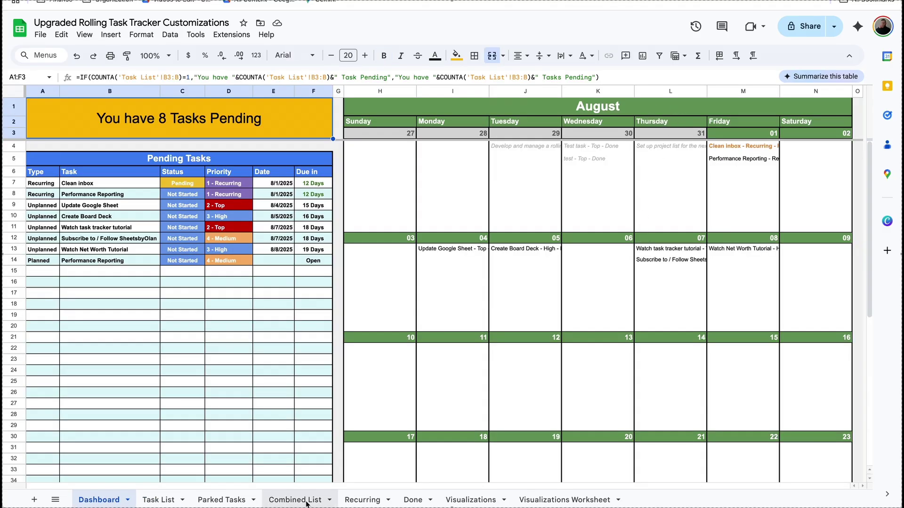
{"action": "key", "text": "ctrl+shift+Page_Down"}
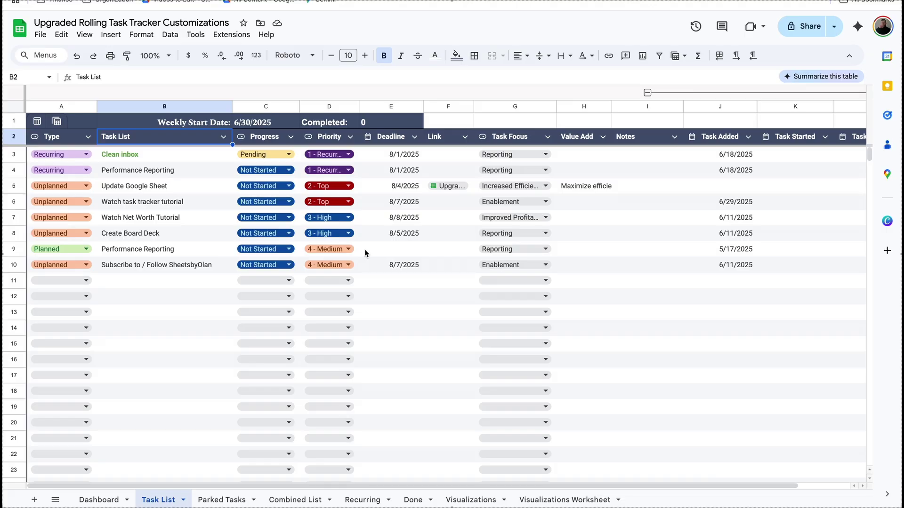
{"action": "key", "text": "ctrl+z"}
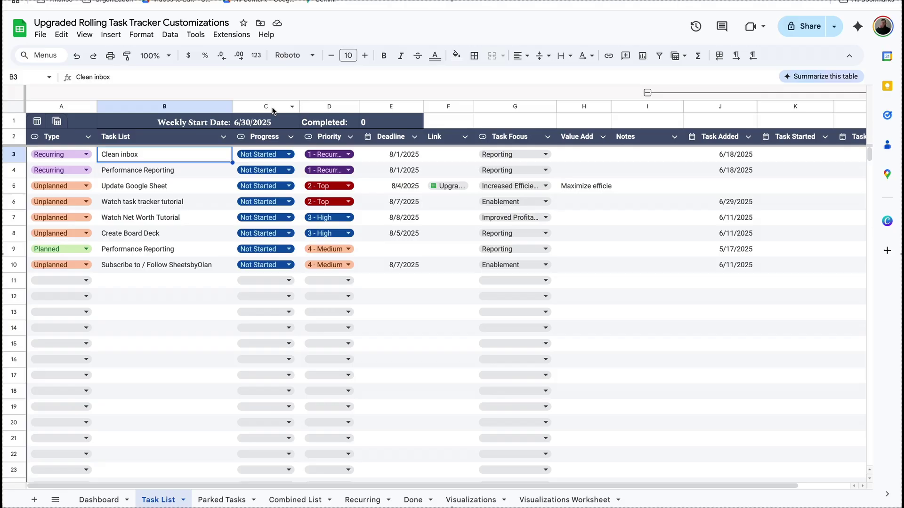
Set Clean inbox's Progress to Pending, check its start date, then set it to Done.
{"action": "left_click", "coordinate": [267, 150]}
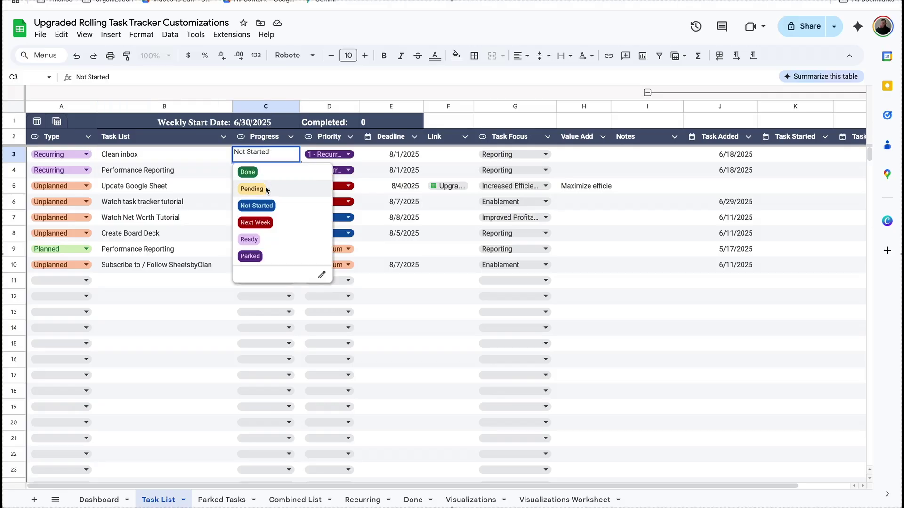
{"action": "left_click", "coordinate": [262, 189]}
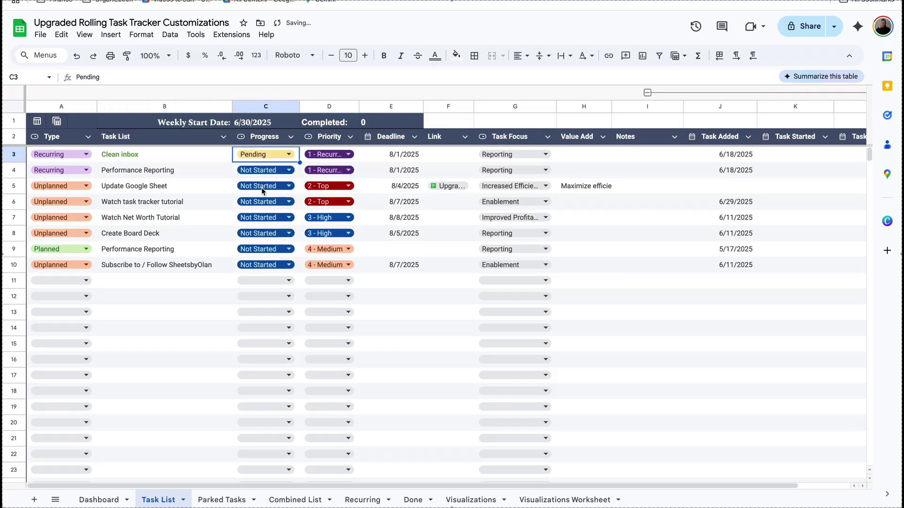
{"action": "left_click", "coordinate": [812, 158]}
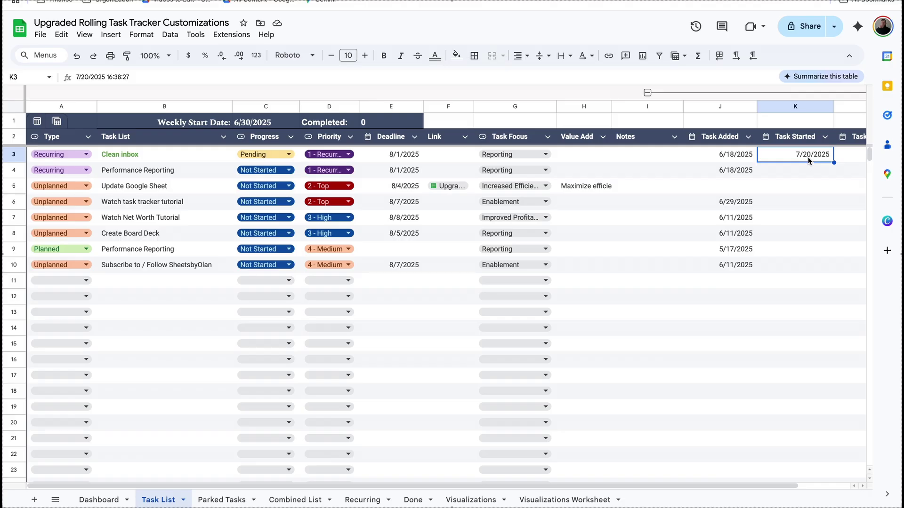
{"action": "left_click", "coordinate": [282, 155]}
{"action": "left_click", "coordinate": [255, 171]}
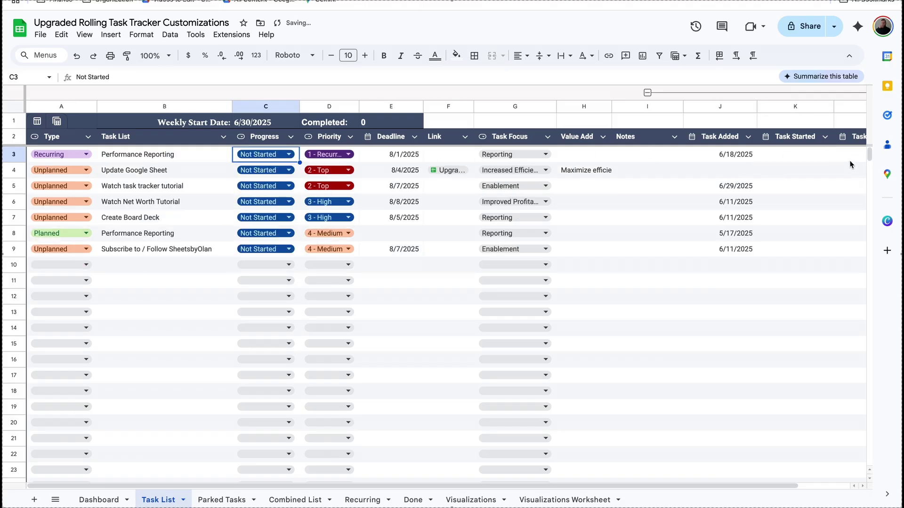
Confirm Clean inbox appears on the Done sheet, then return to the Task List.
{"action": "left_click", "coordinate": [411, 499]}
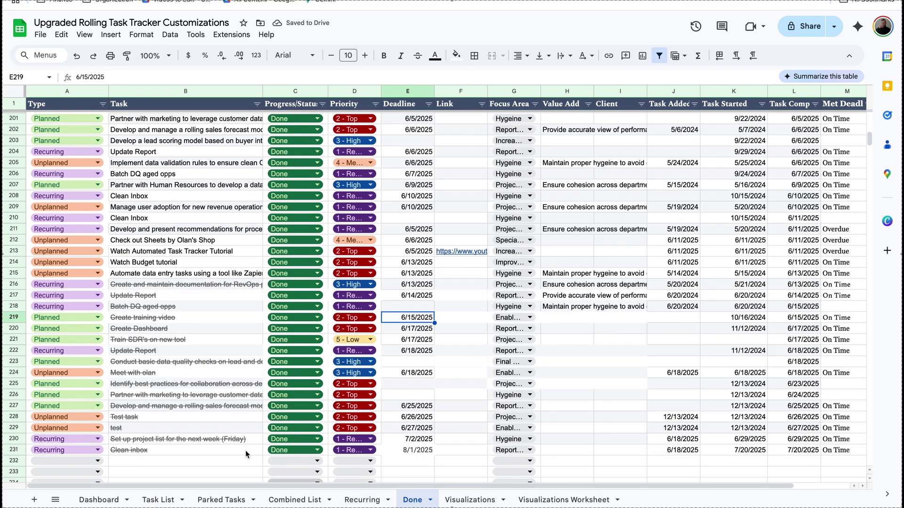
{"action": "left_click", "coordinate": [185, 405]}
{"action": "left_click", "coordinate": [160, 500]}
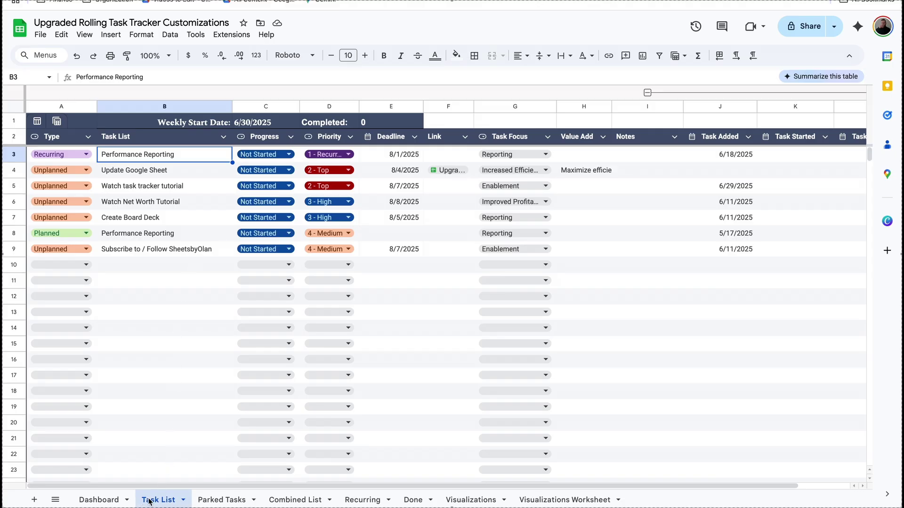
Browse the Parked Tasks, Combined List and Recurring sheets, inspecting the Recurring deadline formula, Task Focus and Link cells.
{"action": "left_click", "coordinate": [220, 502]}
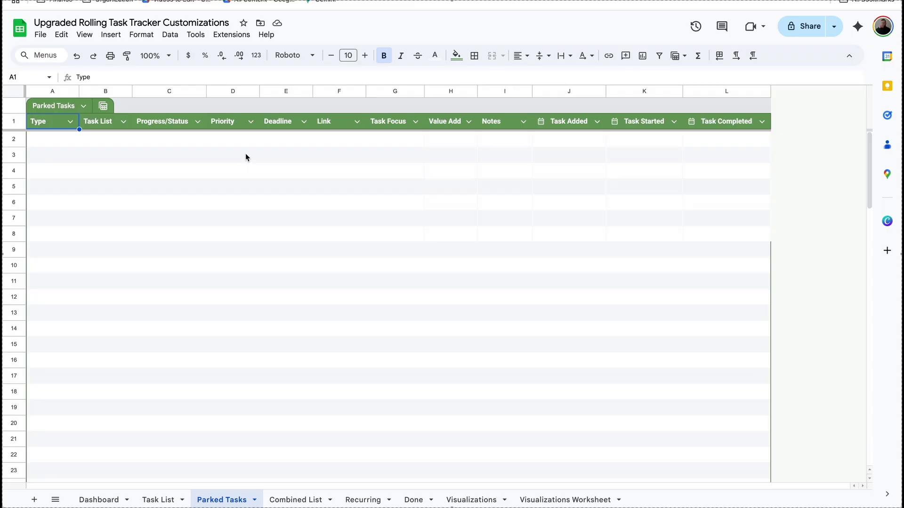
{"action": "left_click", "coordinate": [296, 500]}
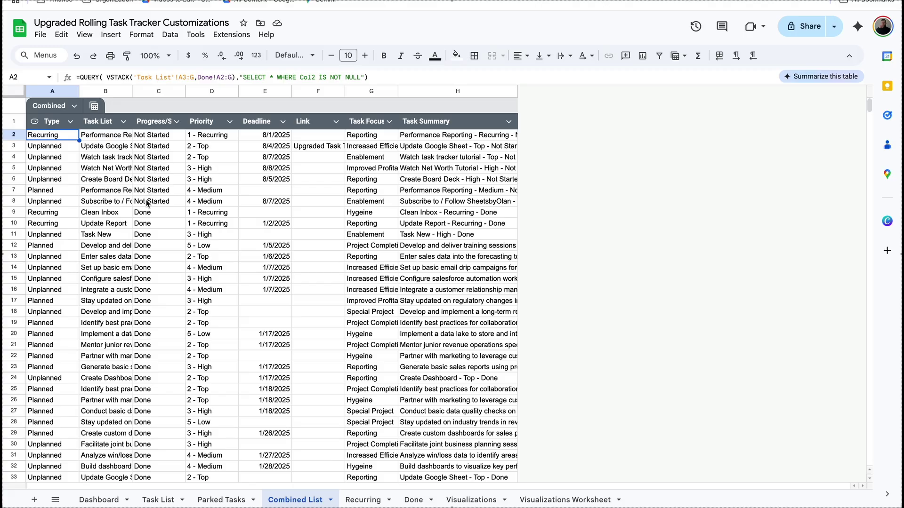
{"action": "key", "text": "ctrl+Page_Down"}
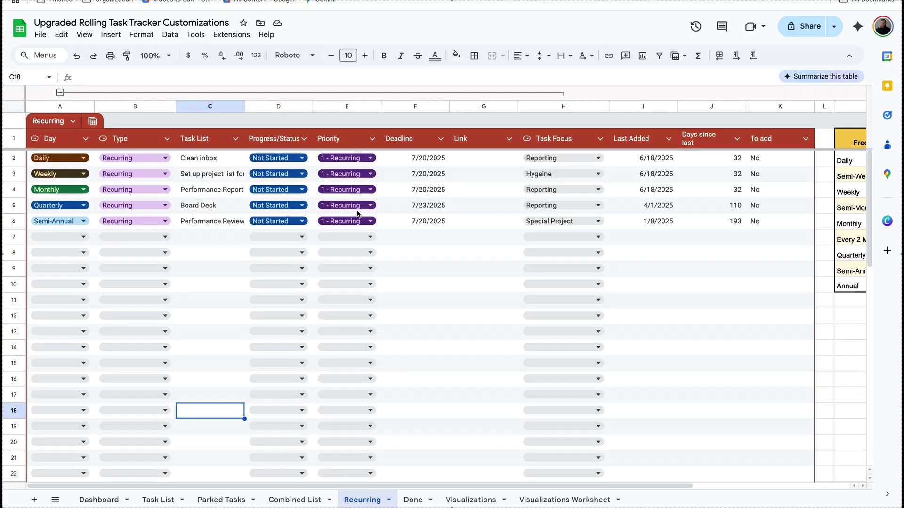
{"action": "left_click", "coordinate": [402, 227]}
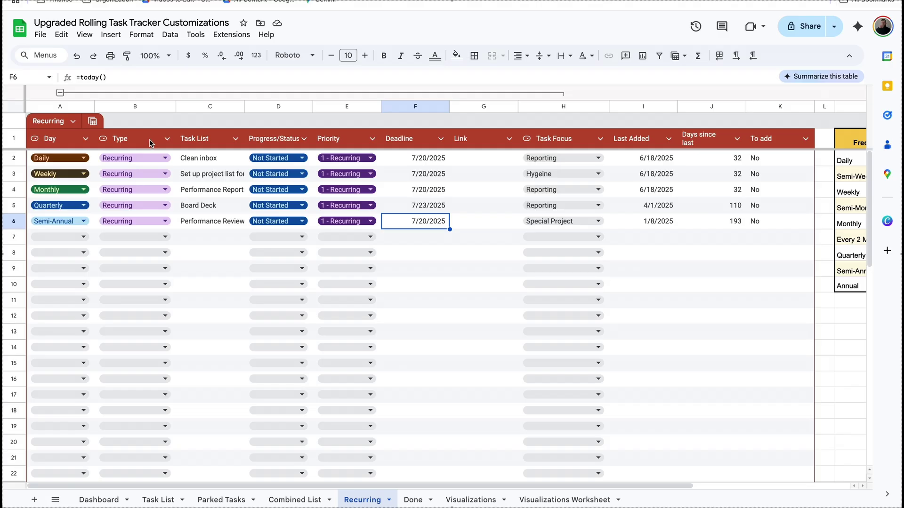
{"action": "left_click", "coordinate": [575, 142]}
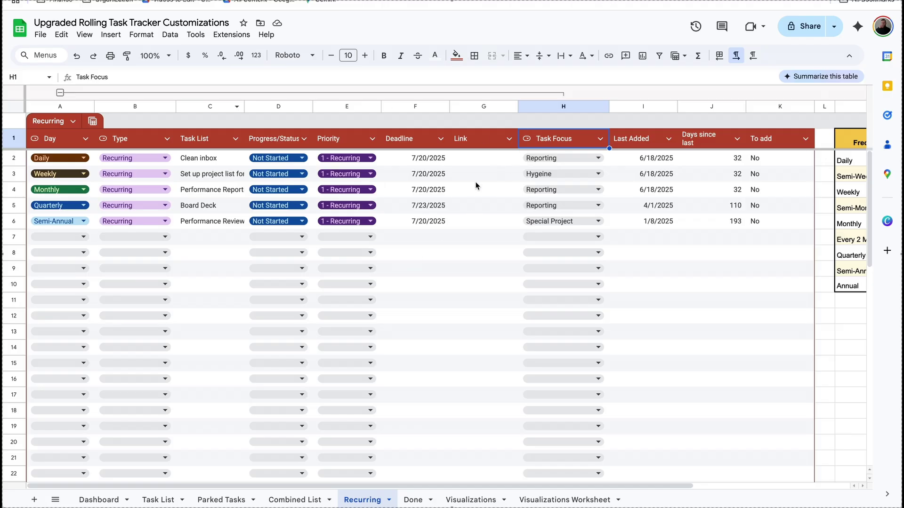
{"action": "left_click", "coordinate": [481, 159]}
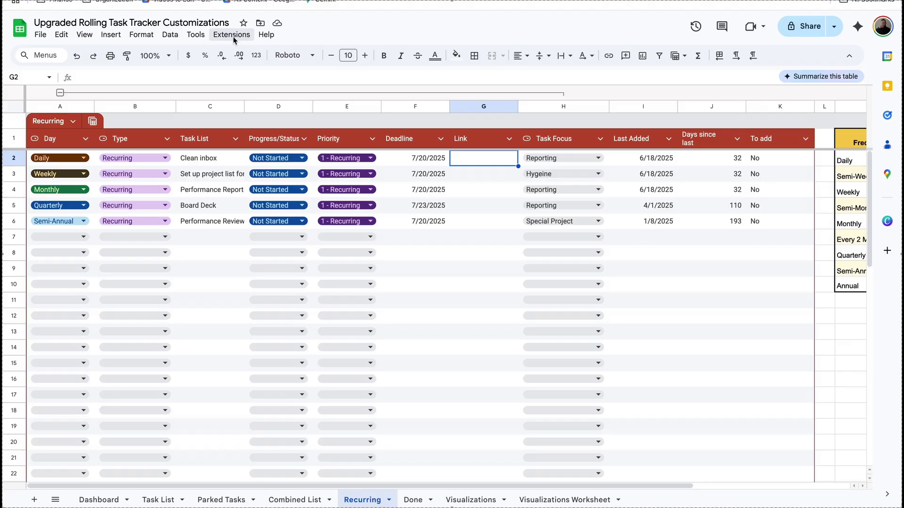
{"action": "left_click", "coordinate": [413, 500]}
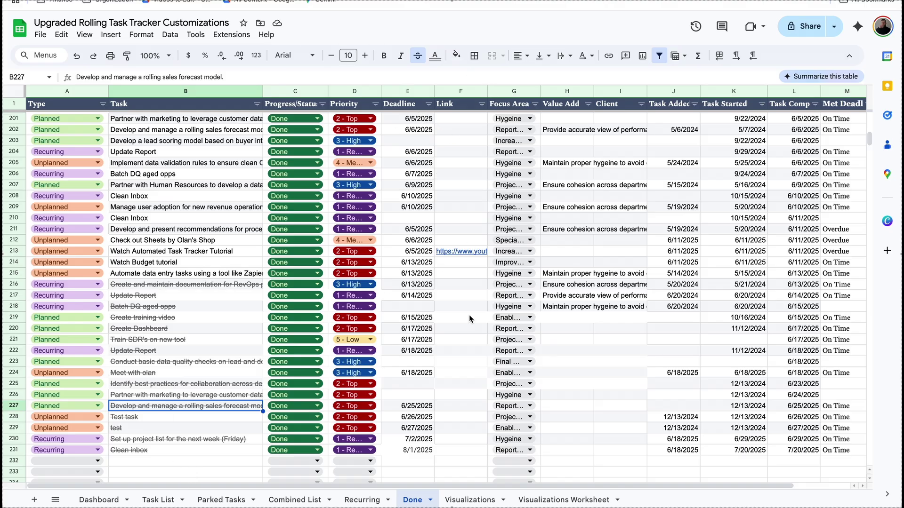
Look over the Visualizations charts and the weekly pivot table's settings on the Visualizations Worksheet.
{"action": "left_click", "coordinate": [456, 502]}
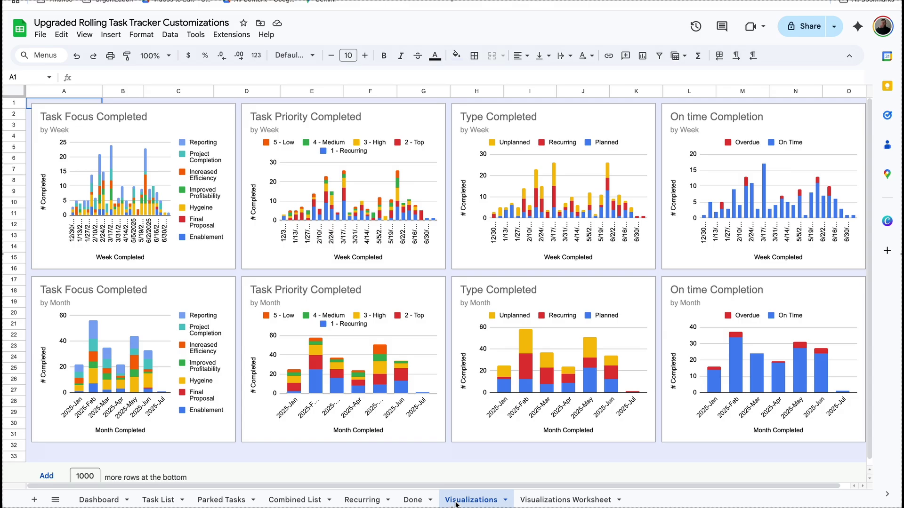
{"action": "left_click", "coordinate": [532, 500]}
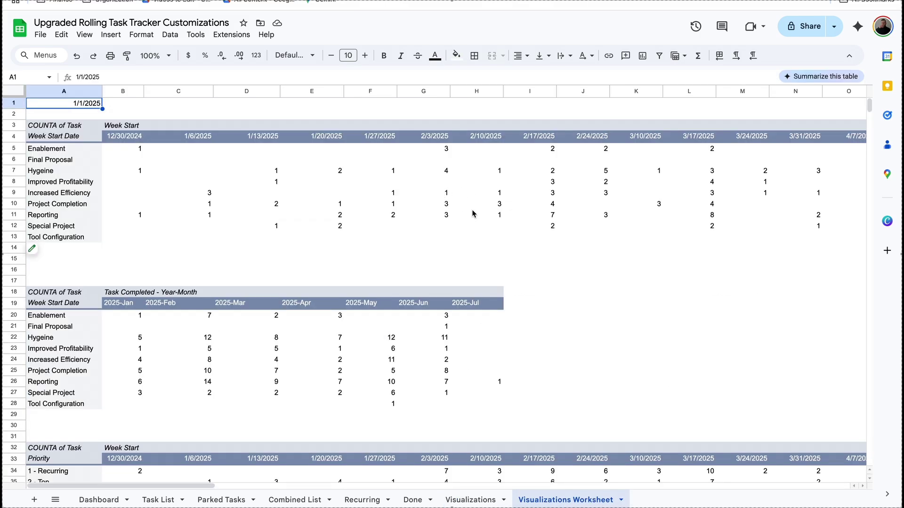
{"action": "left_click", "coordinate": [260, 176]}
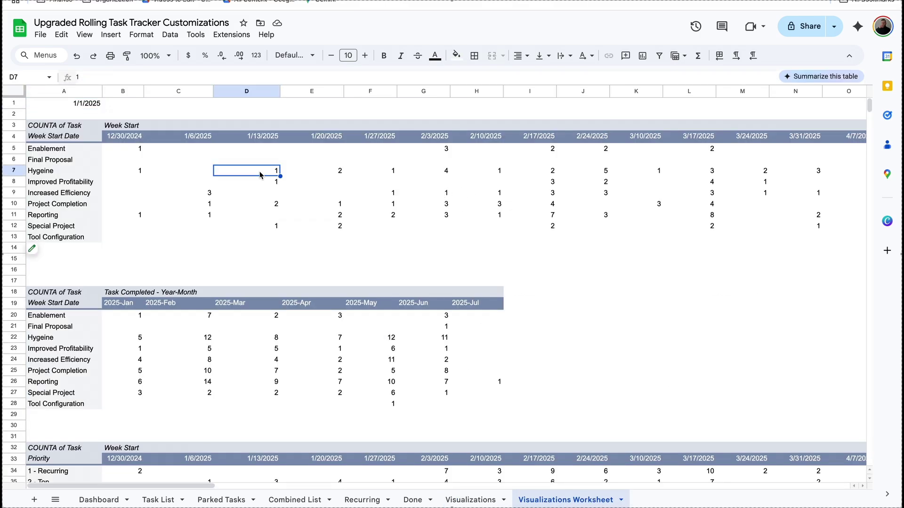
{"action": "left_click", "coordinate": [36, 255]}
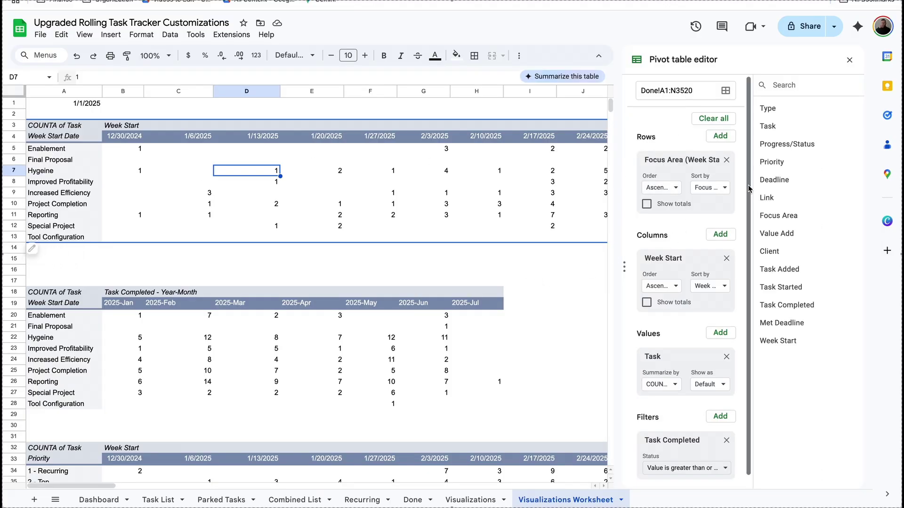
{"action": "left_click", "coordinate": [849, 61]}
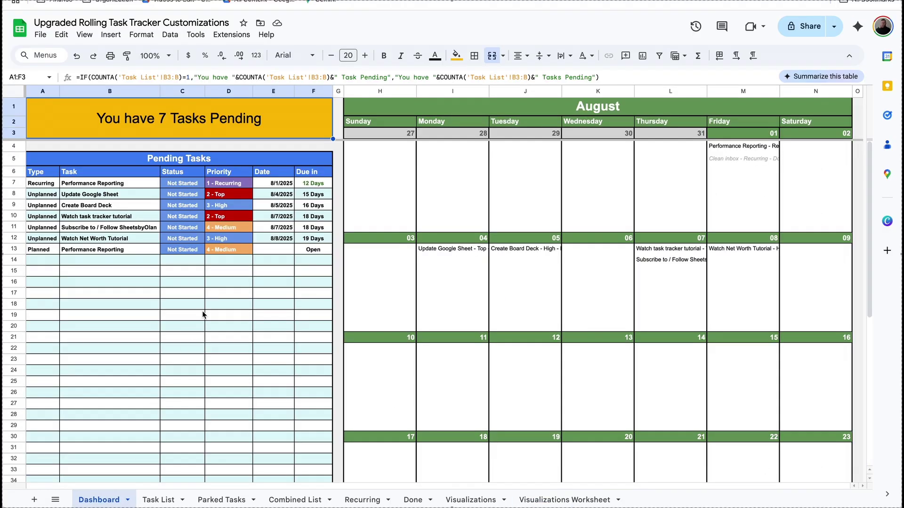
{"action": "left_click", "coordinate": [51, 185]}
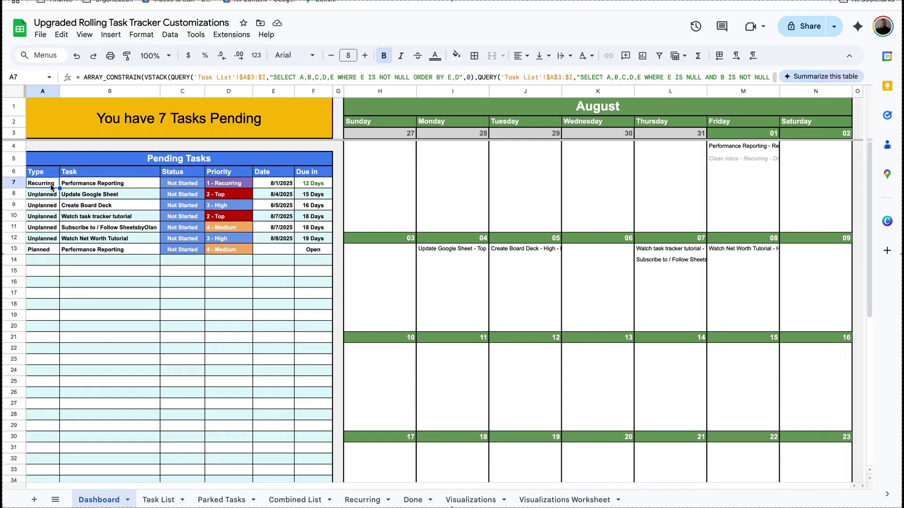
{"action": "left_click", "coordinate": [127, 176]}
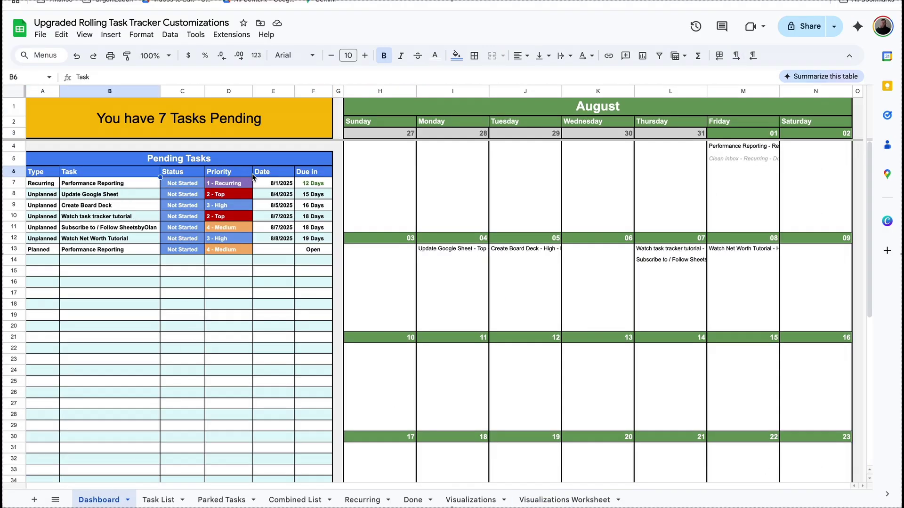
{"action": "key", "text": "Left"}
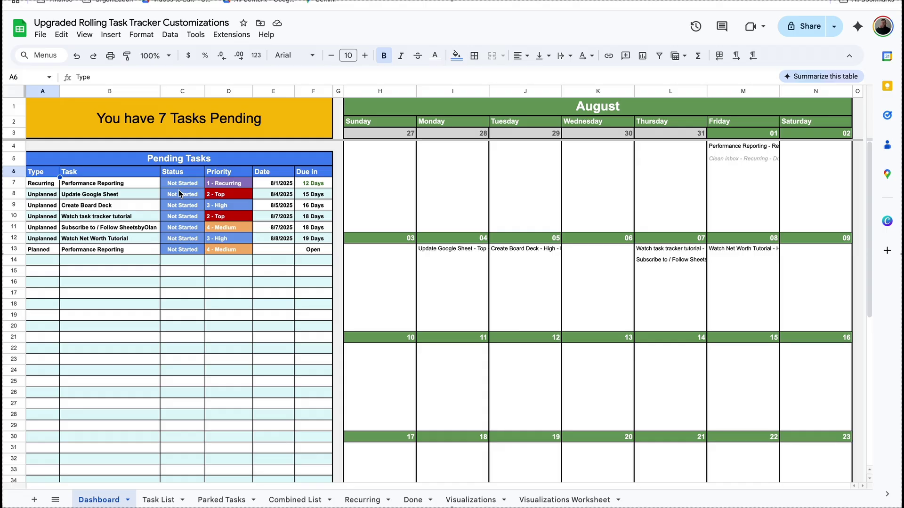
{"action": "right_click", "coordinate": [228, 96]}
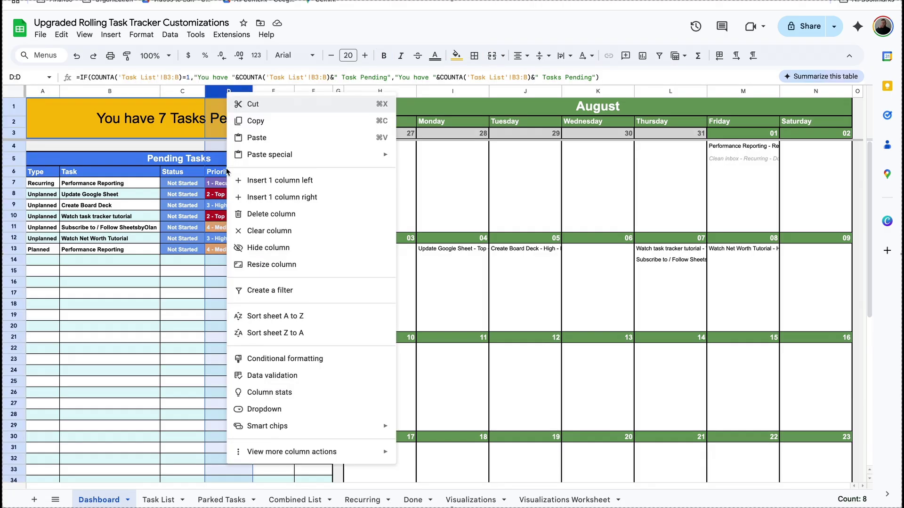
{"action": "left_click", "coordinate": [209, 136]}
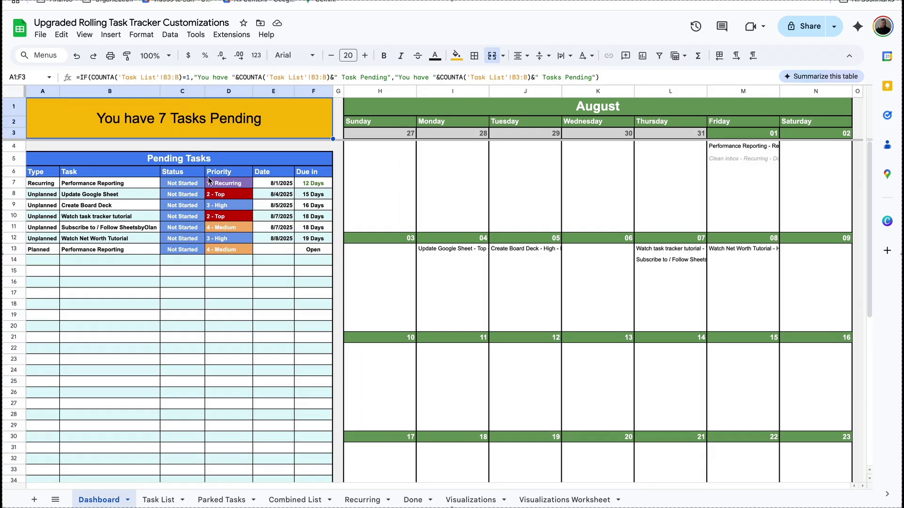
{"action": "key", "text": "alt+Down"}
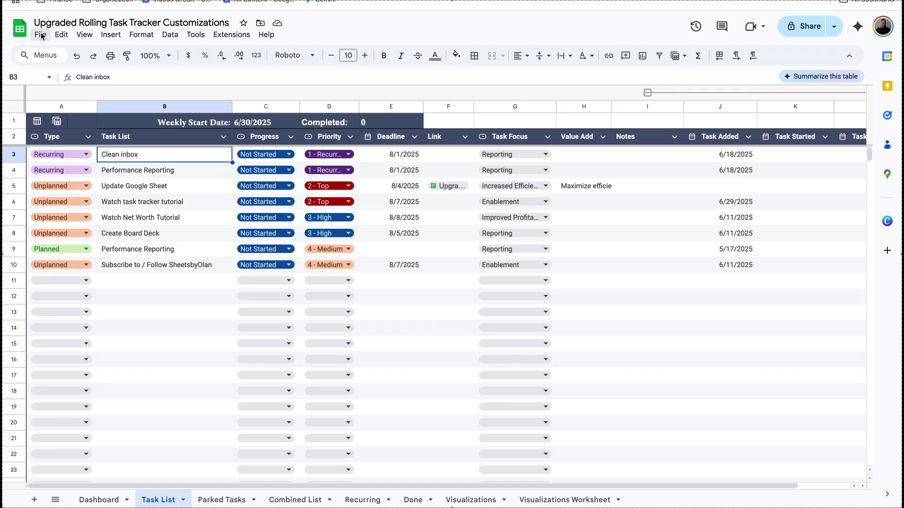
Name the current version of the spreadsheet 'Before Edits' in version history.
{"action": "left_click", "coordinate": [41, 36]}
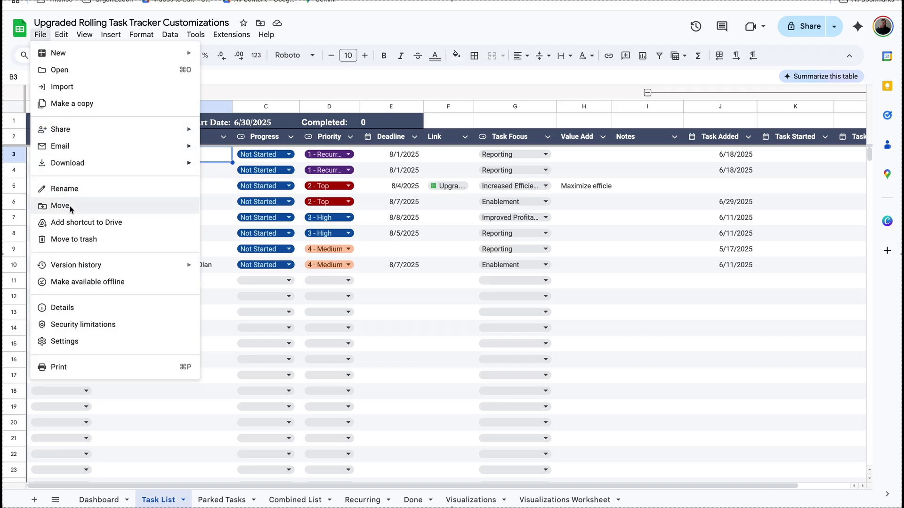
{"action": "mouse_move", "coordinate": [116, 265]}
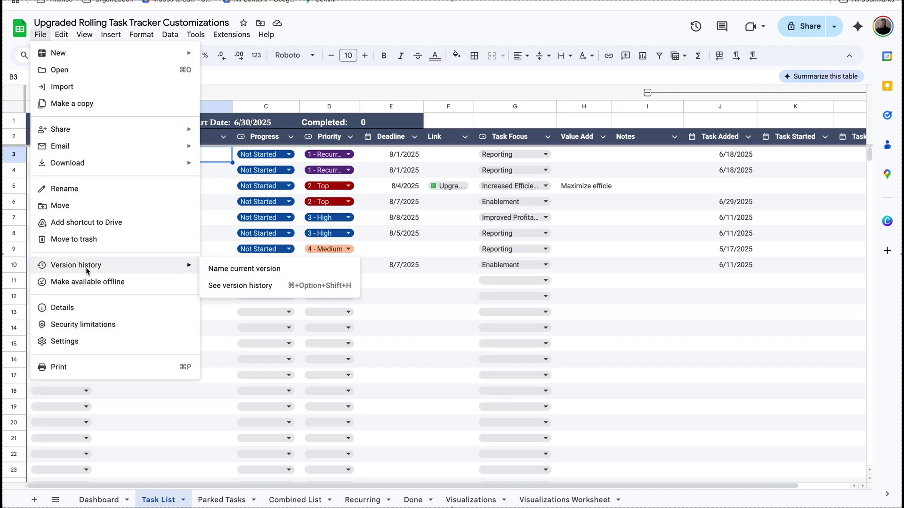
{"action": "left_click", "coordinate": [245, 270]}
{"action": "type", "text": "Before Edits"}
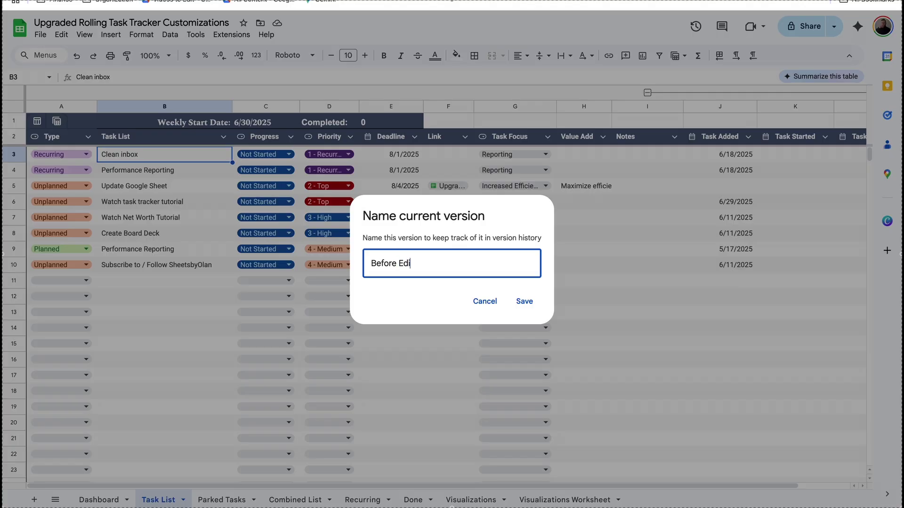
{"action": "left_click", "coordinate": [518, 304]}
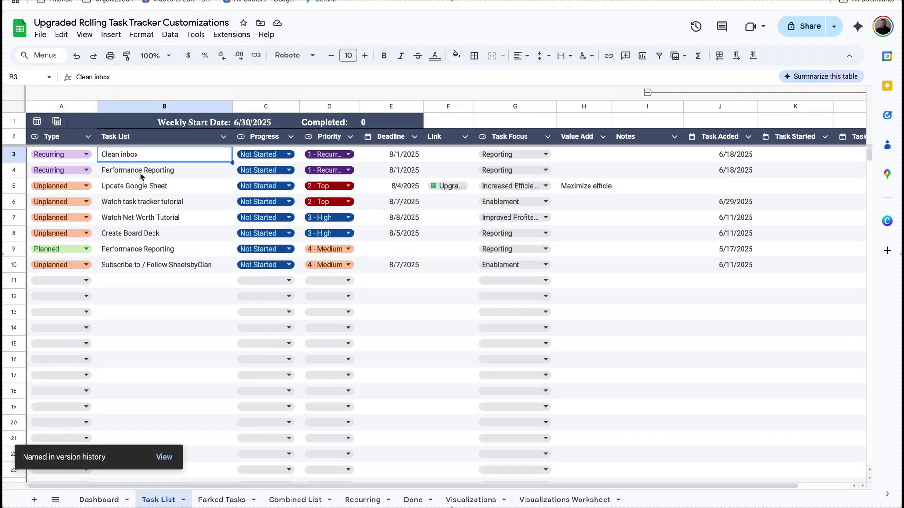
{"action": "left_click", "coordinate": [39, 39]}
{"action": "mouse_move", "coordinate": [91, 266]}
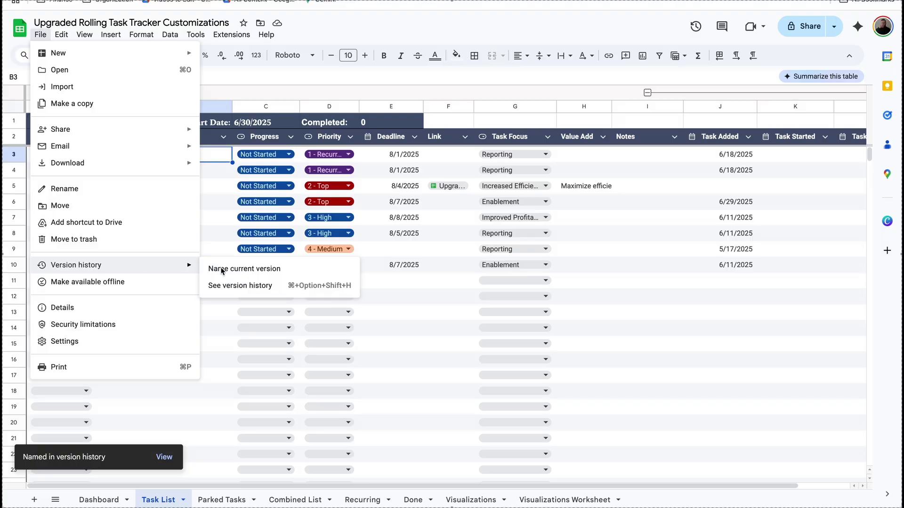
{"action": "left_click", "coordinate": [252, 286]}
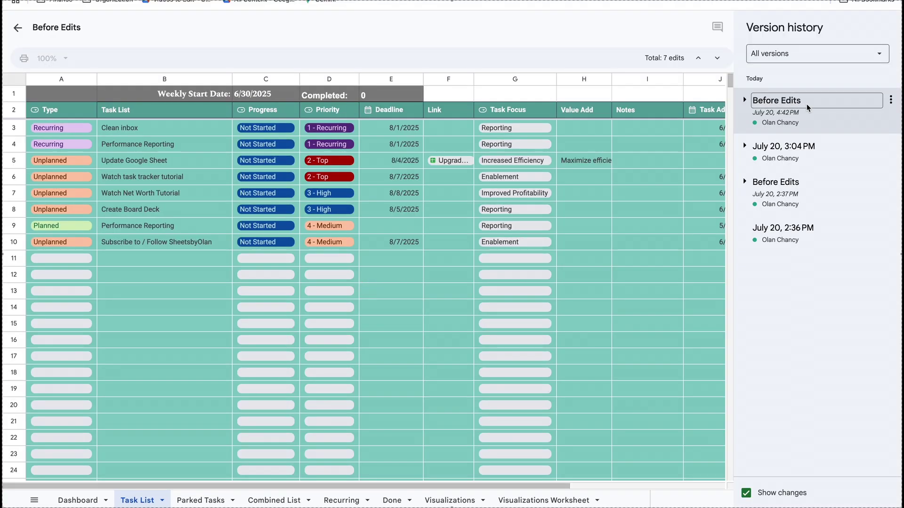
{"action": "left_click", "coordinate": [806, 102]}
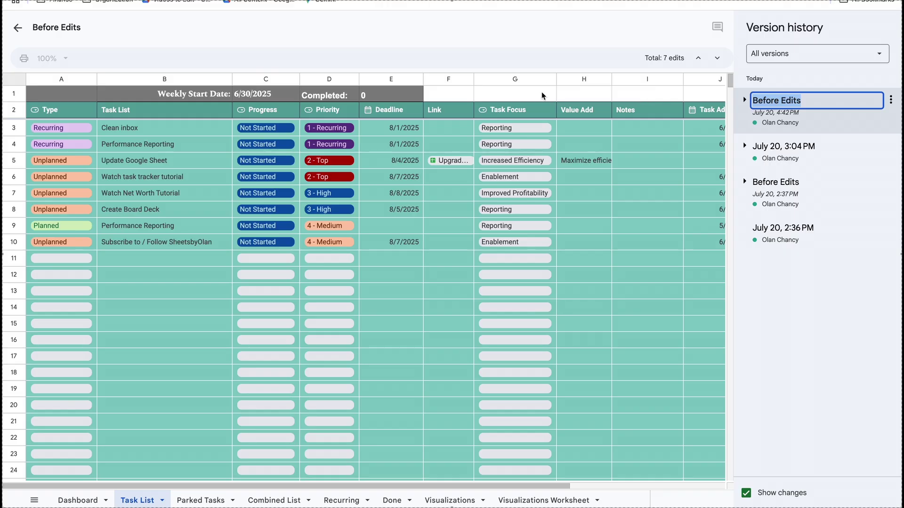
{"action": "key", "text": "Return"}
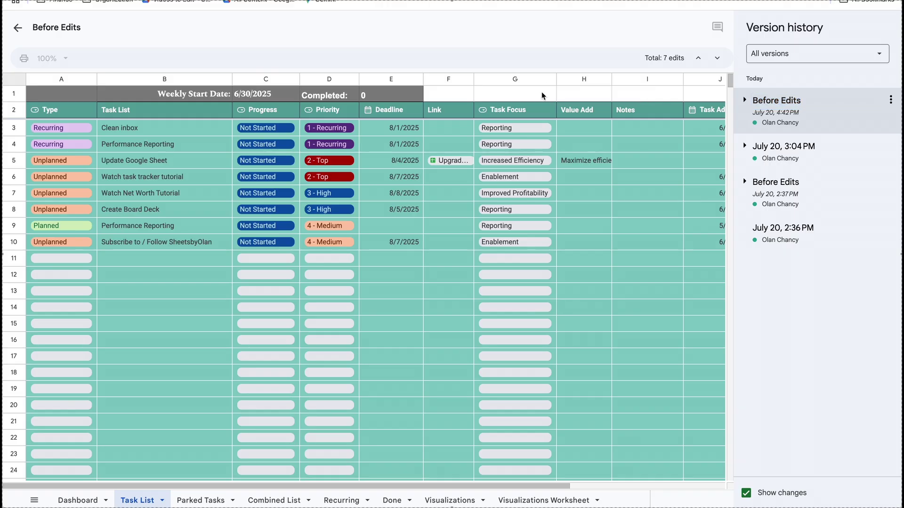
{"action": "left_click", "coordinate": [18, 28]}
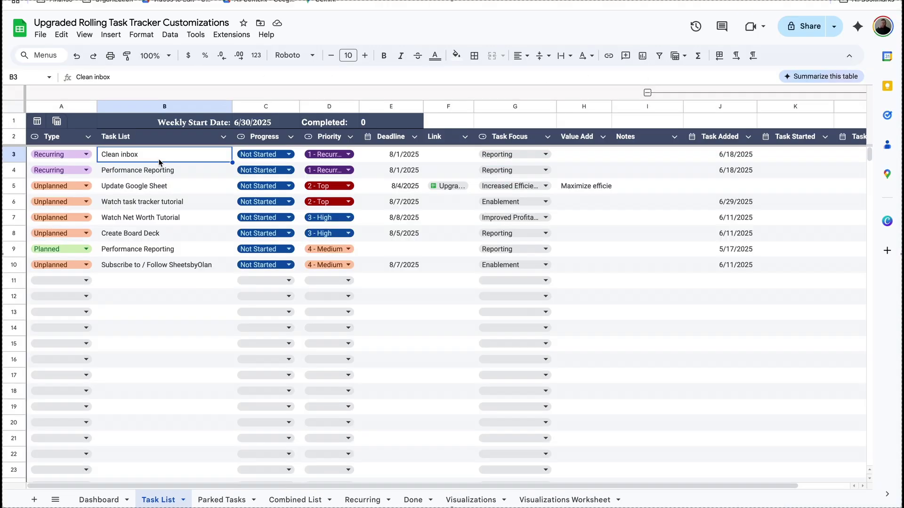
Rename the Progress dropdown option Done to Completed.
{"action": "left_click", "coordinate": [287, 155]}
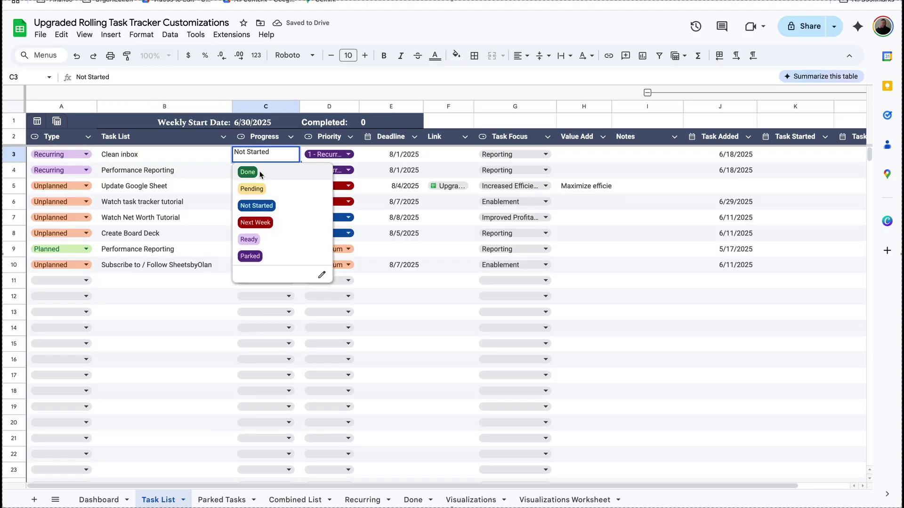
{"action": "left_click", "coordinate": [322, 275]}
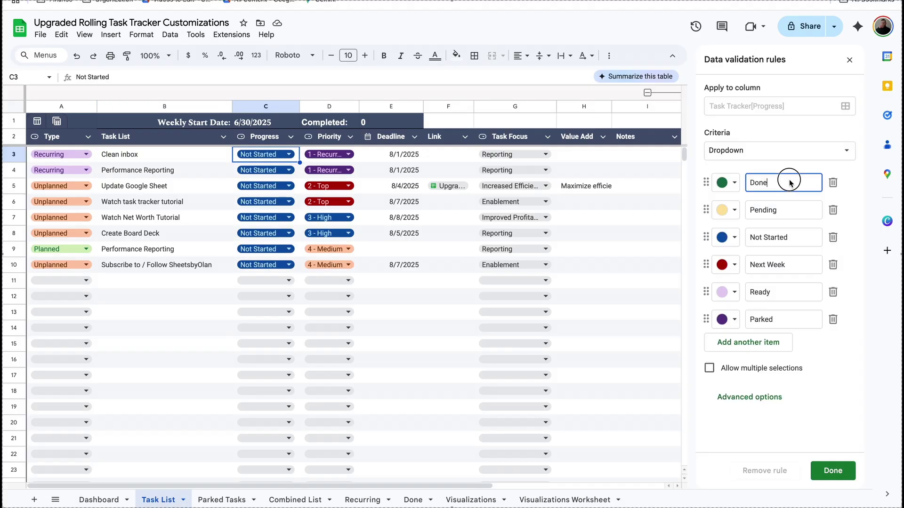
{"action": "key", "text": "ctrl+a"}
{"action": "key", "text": "BackSpace"}
{"action": "type", "text": "Complete"}
{"action": "left_click", "coordinate": [833, 471]}
Set Clean inbox's Progress in C3 to Completed and select column B.
{"action": "left_click", "coordinate": [262, 152]}
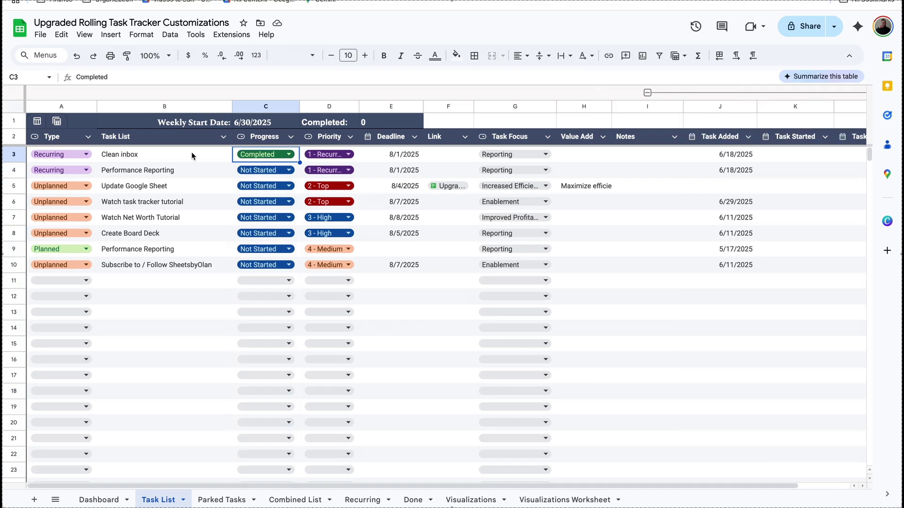
{"action": "double_click", "coordinate": [272, 155]}
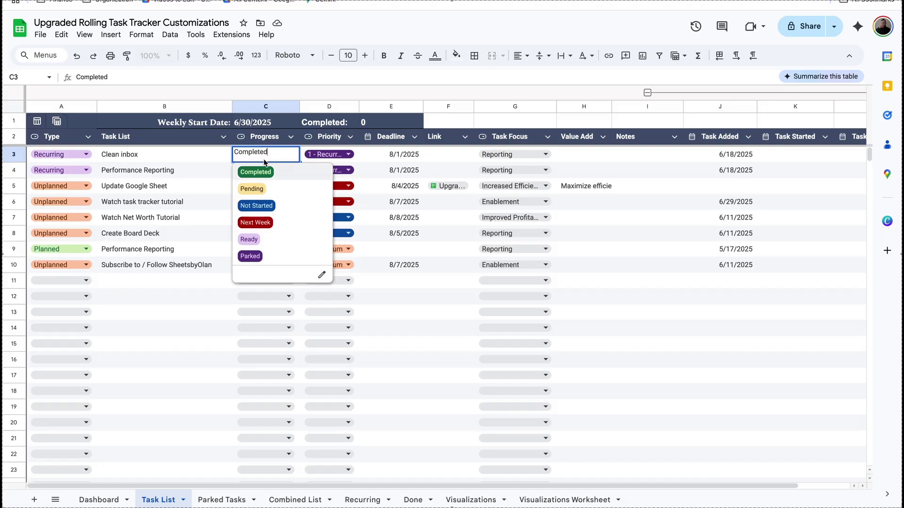
{"action": "left_click", "coordinate": [193, 154]}
{"action": "left_click", "coordinate": [174, 107]}
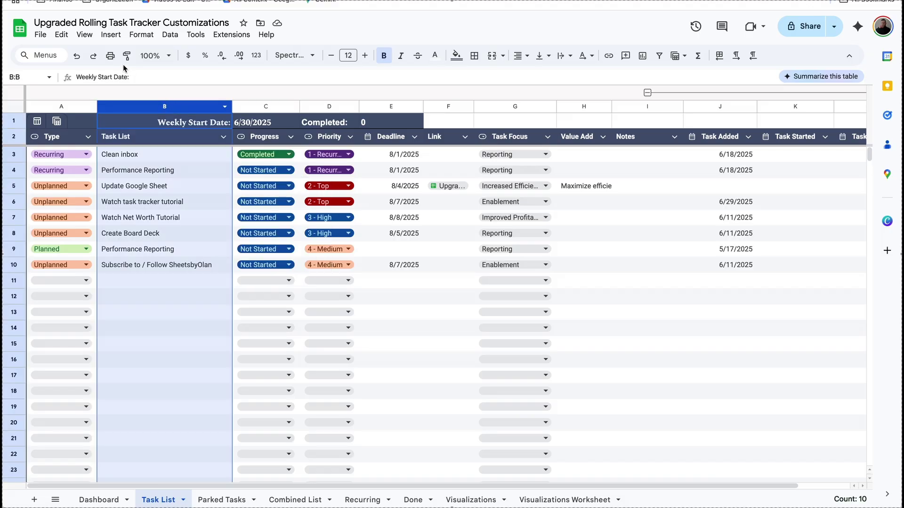
Change column B's strikethrough rule from =C3="Done" to =C3="Completed".
{"action": "left_click", "coordinate": [142, 35]}
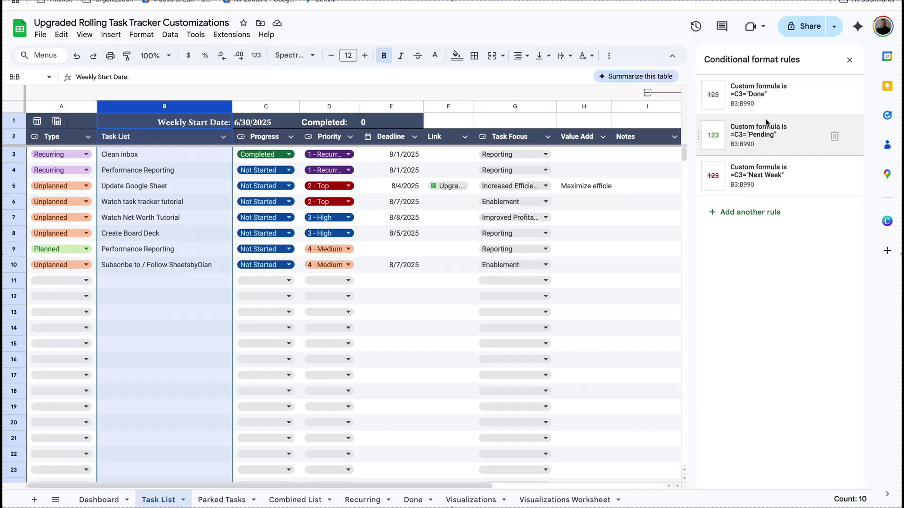
{"action": "left_click", "coordinate": [766, 92]}
{"action": "left_click", "coordinate": [746, 216]}
{"action": "key", "text": "BackSpace"}
{"action": "key", "text": "BackSpace"}
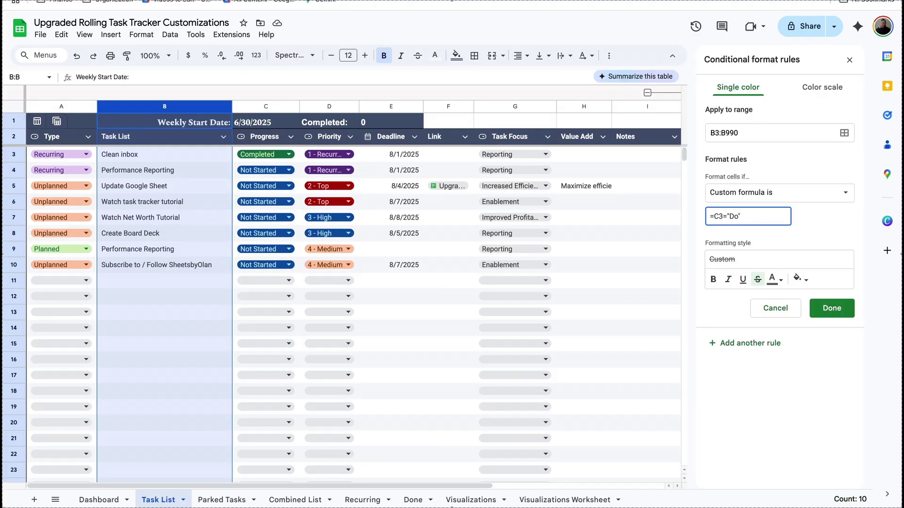
{"action": "type", "text": "Completed"}
{"action": "left_click", "coordinate": [209, 160]}
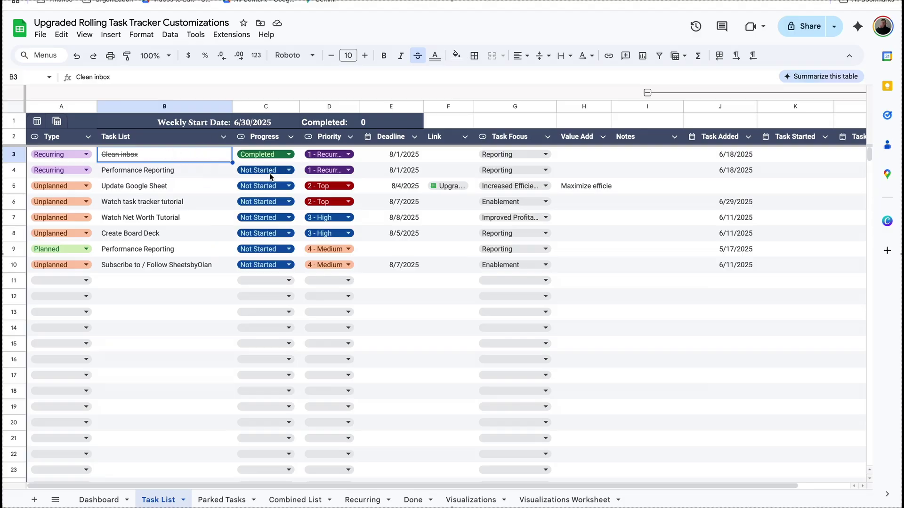
{"action": "key", "text": "ctrl+shift+Page_Up"}
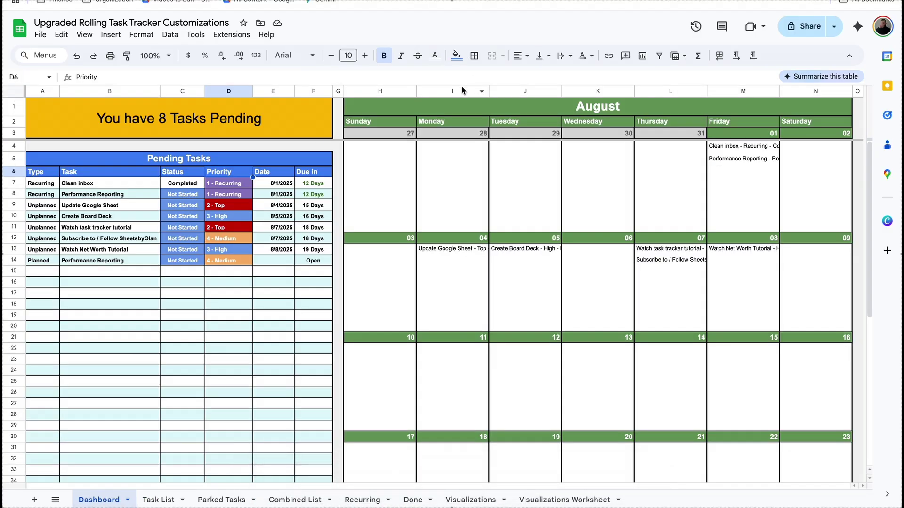
Change the calendar columns H:N Text contains rule from Done to Completed.
{"action": "left_click_drag", "start_coordinate": [402, 91], "coordinate": [815, 85]}
{"action": "left_click", "coordinate": [141, 34]}
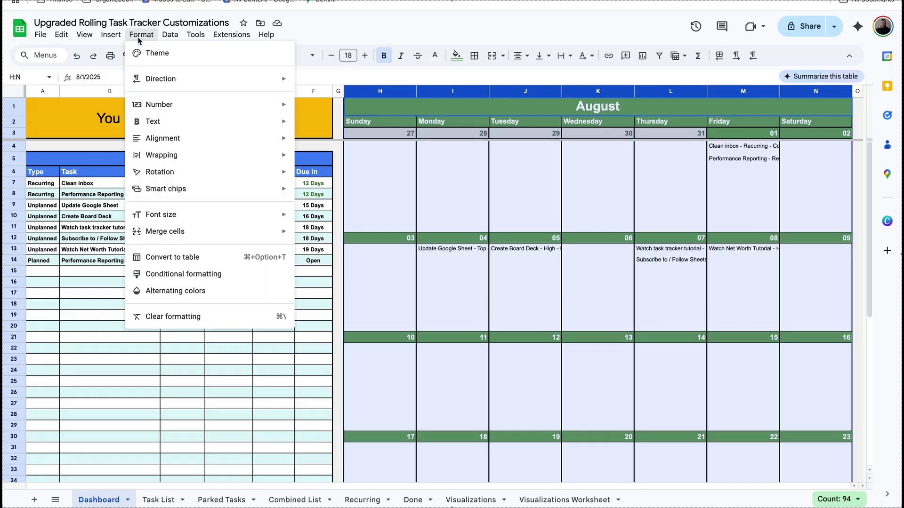
{"action": "left_click", "coordinate": [197, 278]}
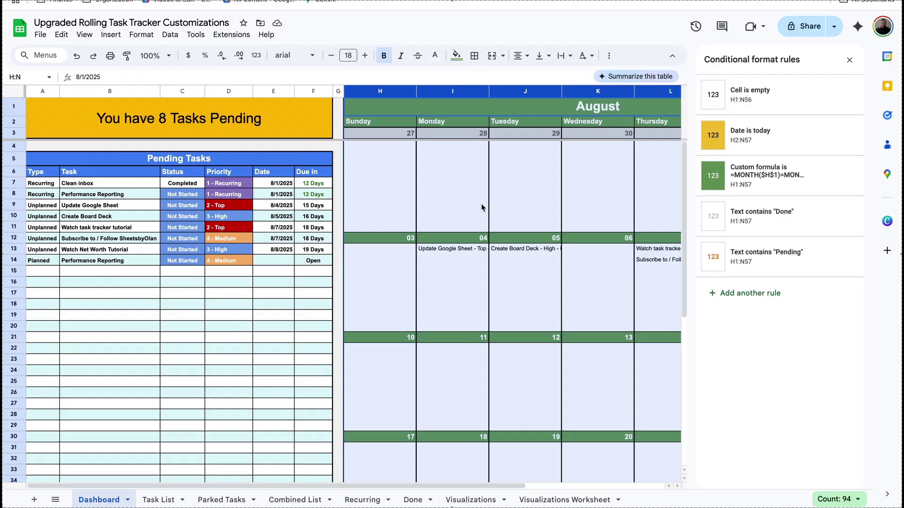
{"action": "left_click", "coordinate": [754, 217]}
{"action": "type", "text": "Completed"}
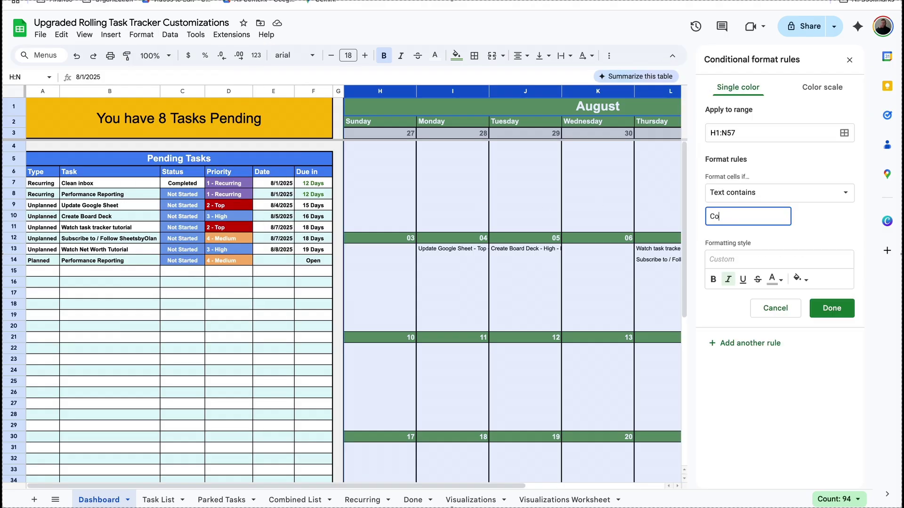
{"action": "left_click", "coordinate": [832, 308]}
{"action": "left_click", "coordinate": [850, 59]}
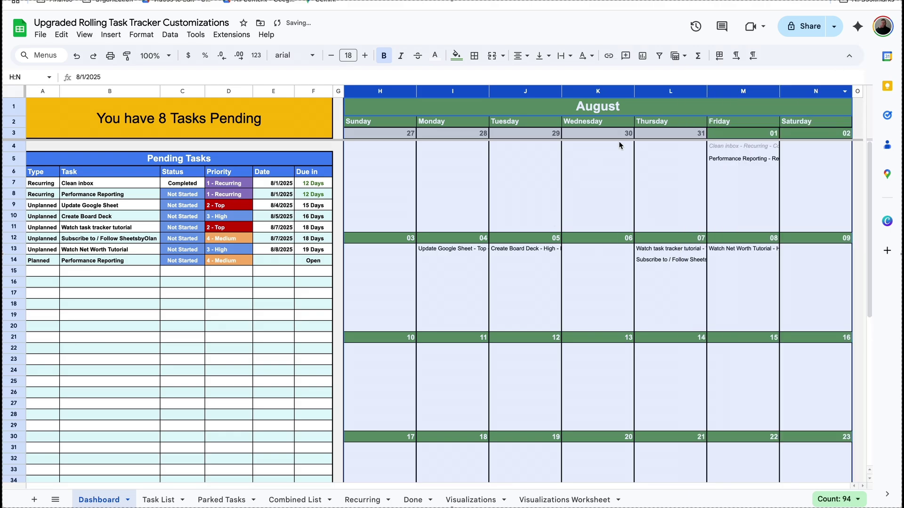
Check the greyed-out August 1 Clean inbox entry and its Completed status in C7.
{"action": "left_click", "coordinate": [736, 148]}
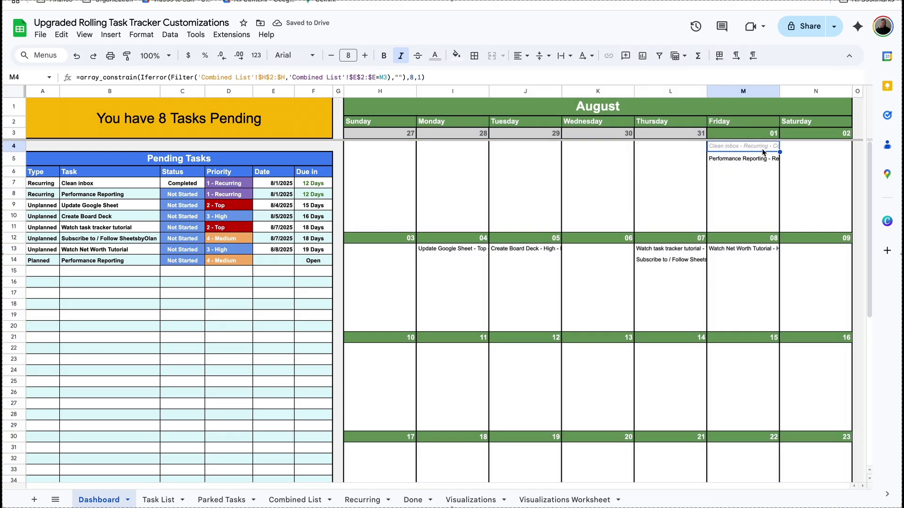
{"action": "left_click", "coordinate": [194, 185]}
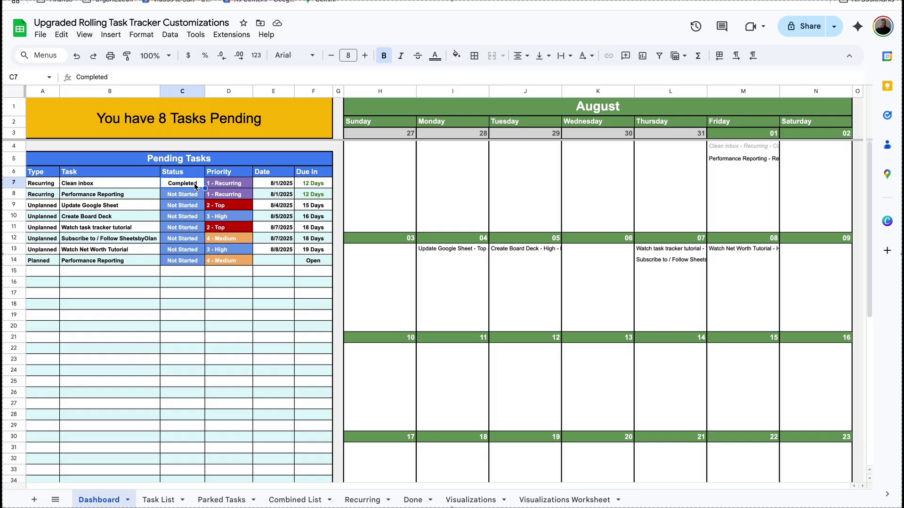
{"action": "left_click", "coordinate": [186, 500]}
On the Recurring sheet, rename D2's Progress/Status dropdown option Done to Completed.
{"action": "left_click", "coordinate": [362, 500]}
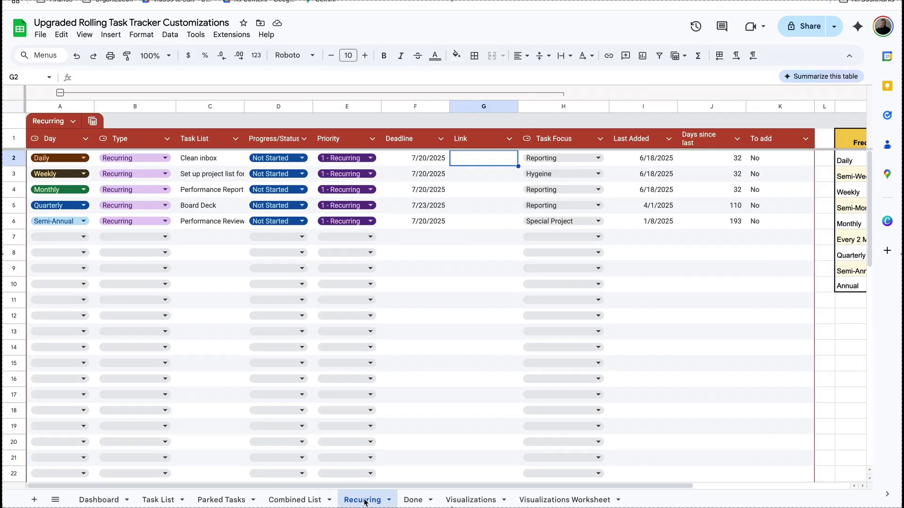
{"action": "left_click", "coordinate": [298, 157]}
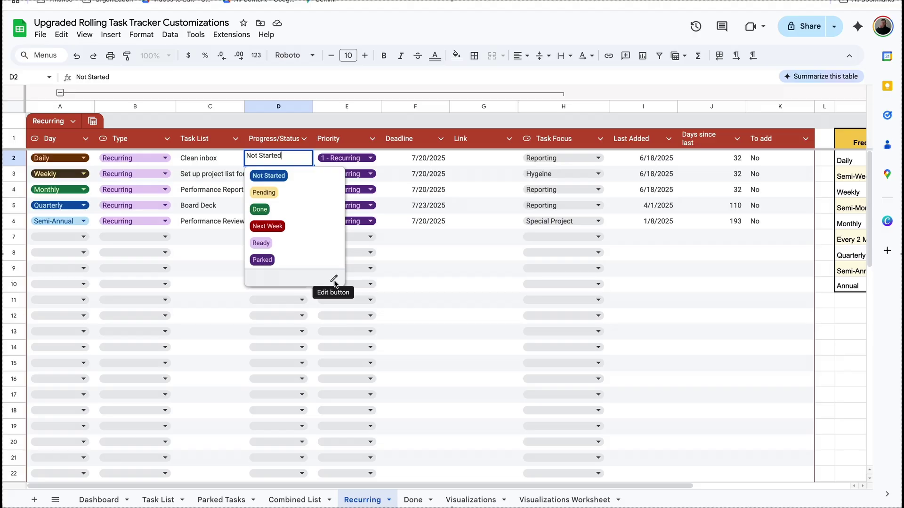
{"action": "left_click", "coordinate": [334, 281]}
{"action": "double_click", "coordinate": [759, 237]}
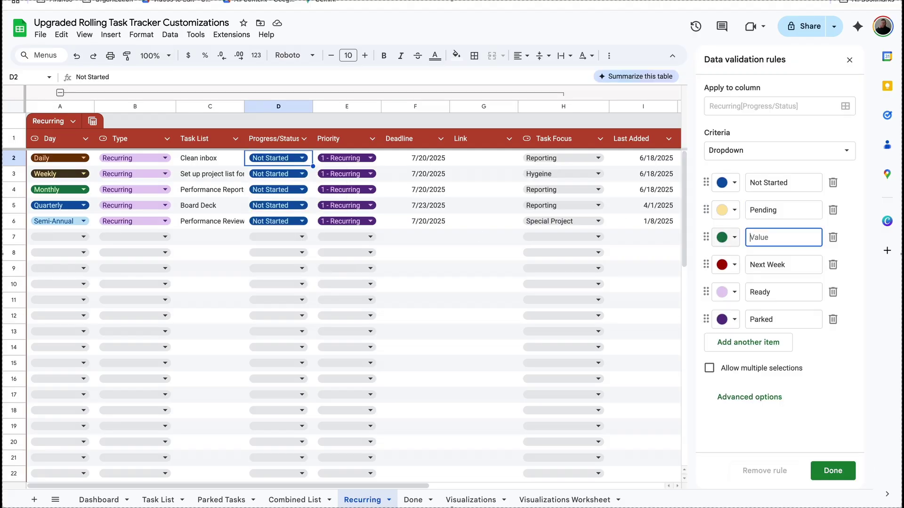
{"action": "key", "text": "BackSpace"}
{"action": "type", "text": "Complet"}
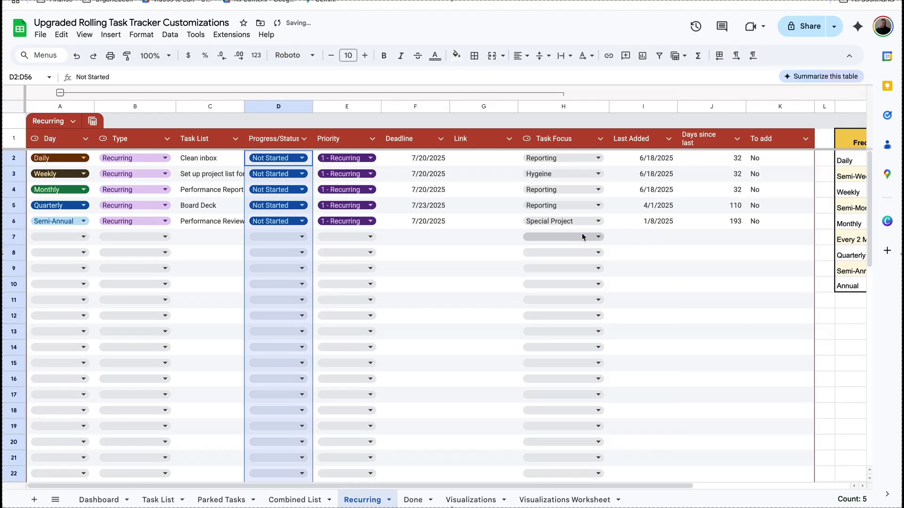
{"action": "left_click", "coordinate": [584, 236]}
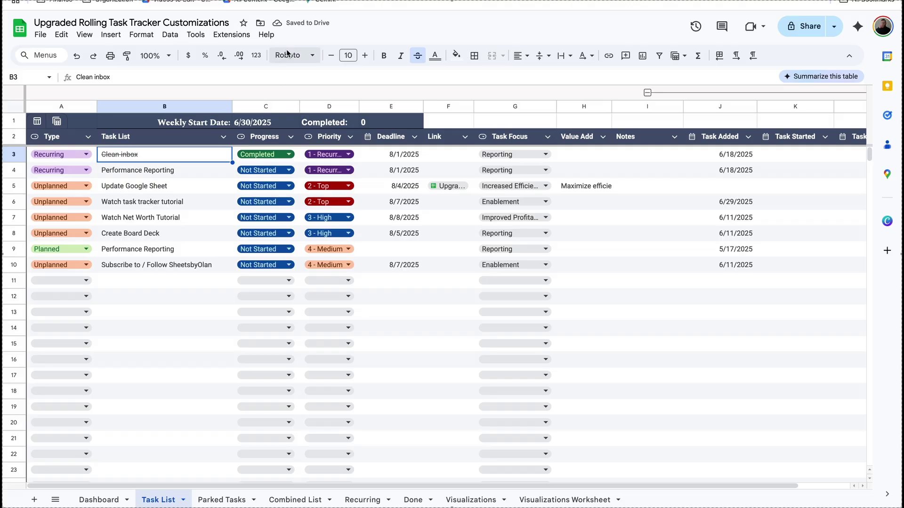
Open Apps Script and change the Done check on line 23 of Timestamp.gs to Completed.
{"action": "left_click", "coordinate": [233, 36]}
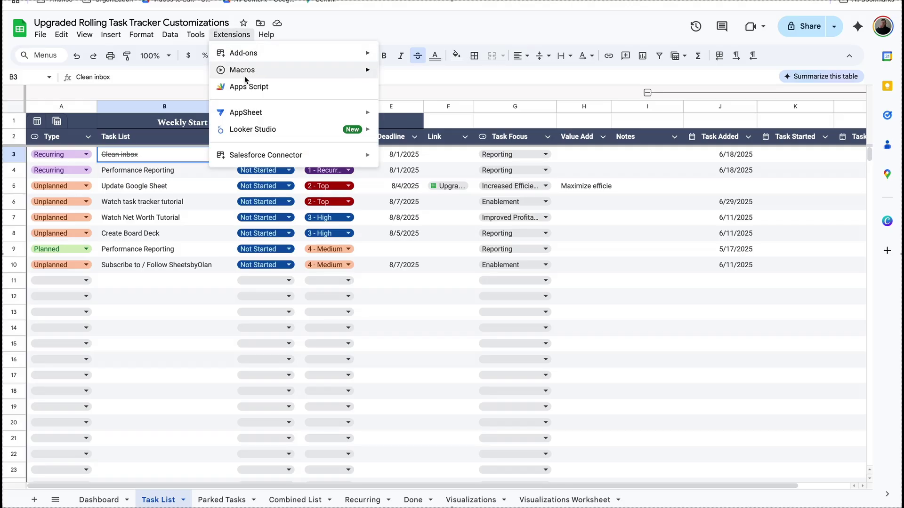
{"action": "left_click", "coordinate": [248, 89]}
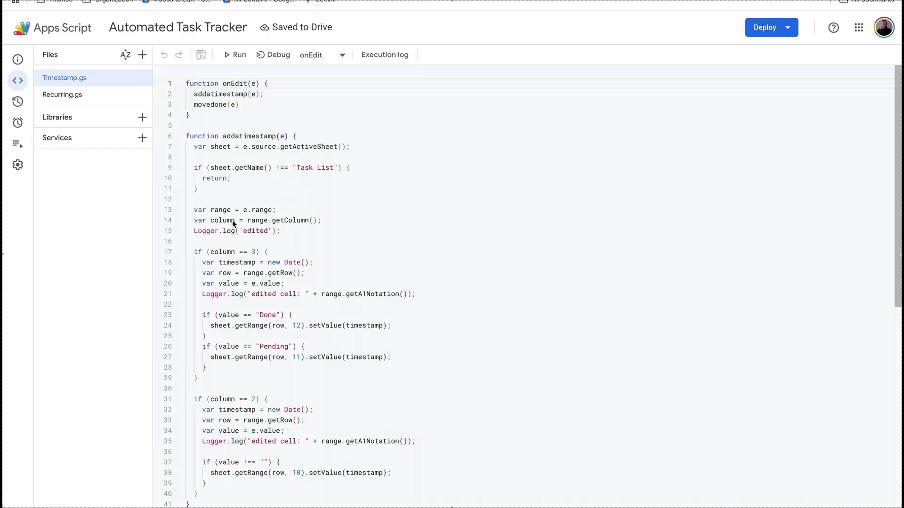
{"action": "left_click", "coordinate": [250, 257]}
{"action": "double_click", "coordinate": [277, 315]}
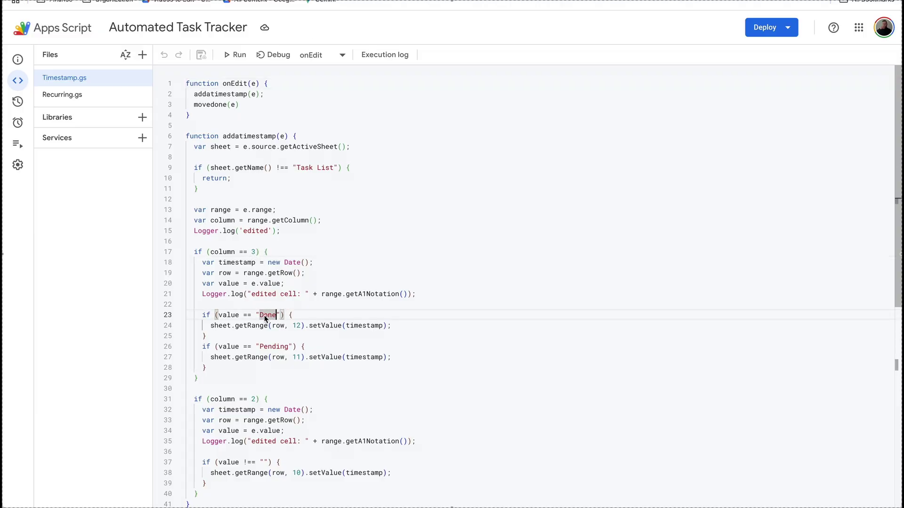
{"action": "left_click", "coordinate": [301, 324]}
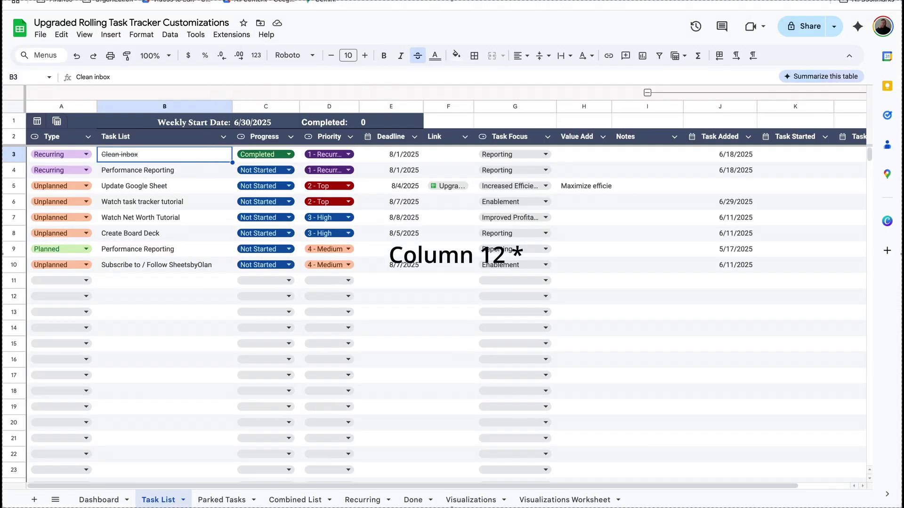
{"action": "left_click", "coordinate": [821, 154]}
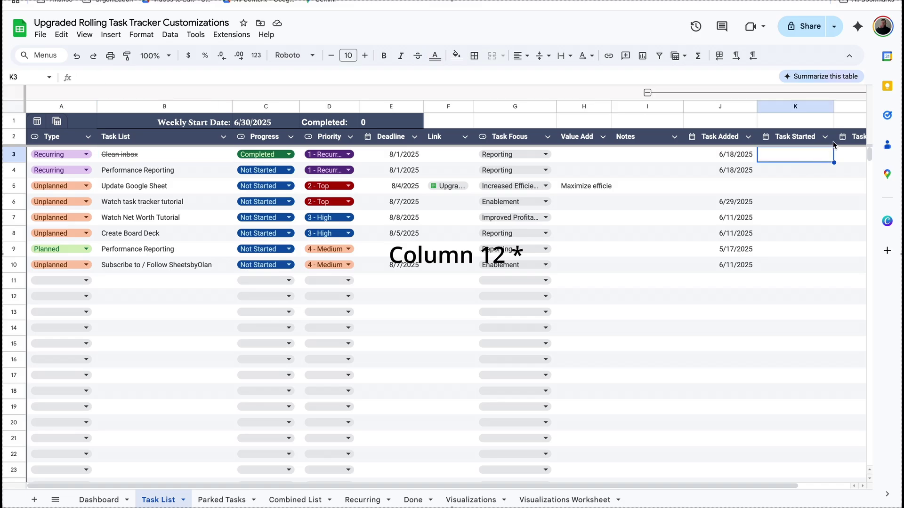
{"action": "left_click", "coordinate": [849, 154]}
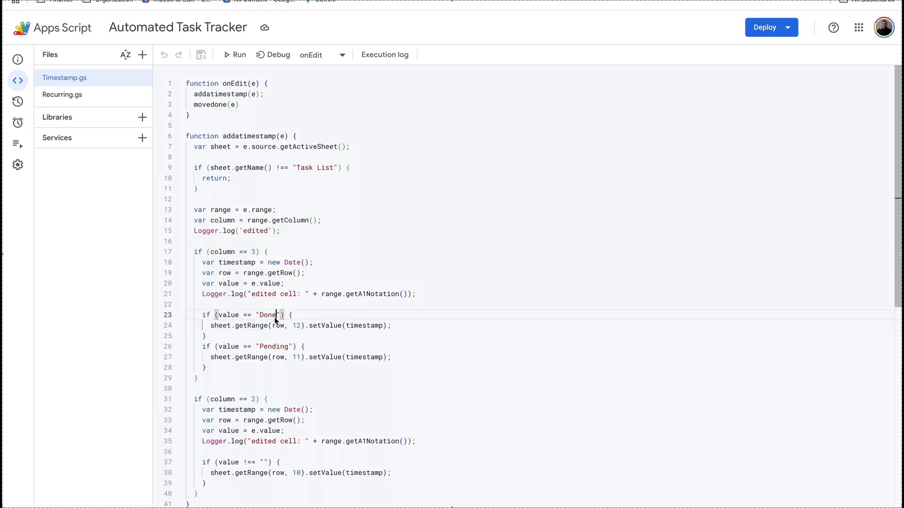
{"action": "type", "text": "C"}
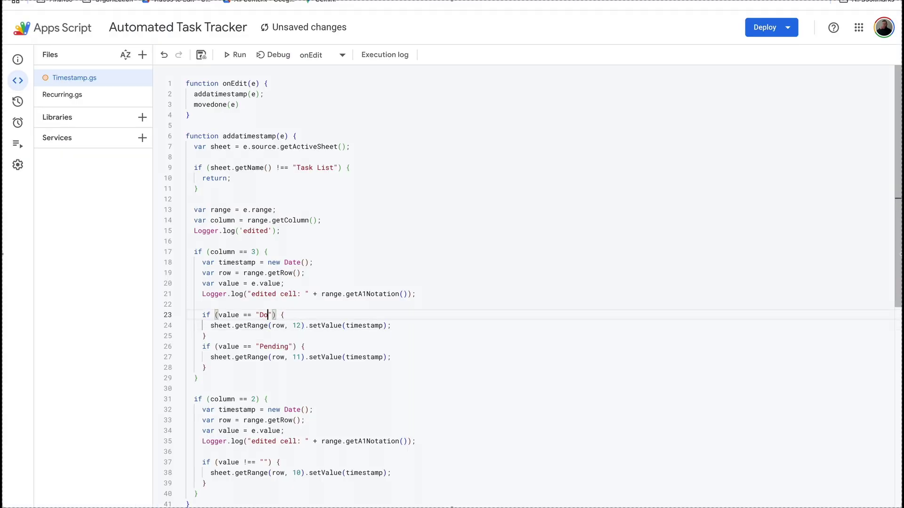
{"action": "type", "text": "ompleted"}
Change the move-to-Done check on line 51 to Completed and save the script project.
{"action": "scroll", "coordinate": [333, 345], "scroll_direction": "down", "scroll_amount": 6}
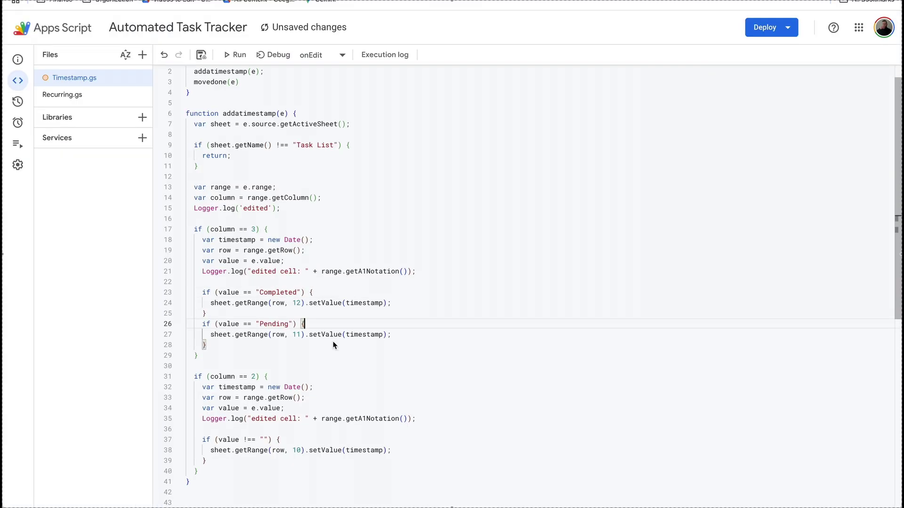
{"action": "scroll", "coordinate": [333, 345], "scroll_direction": "down", "scroll_amount": 2}
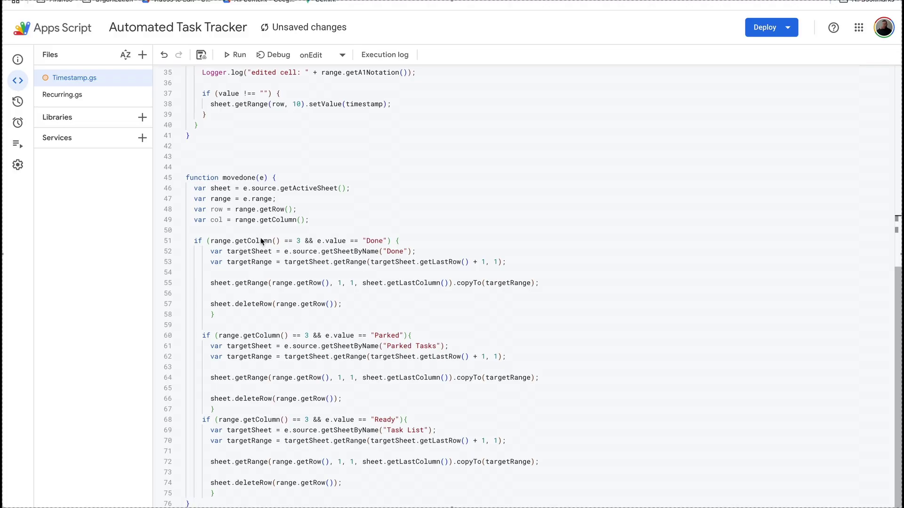
{"action": "left_click", "coordinate": [379, 240]}
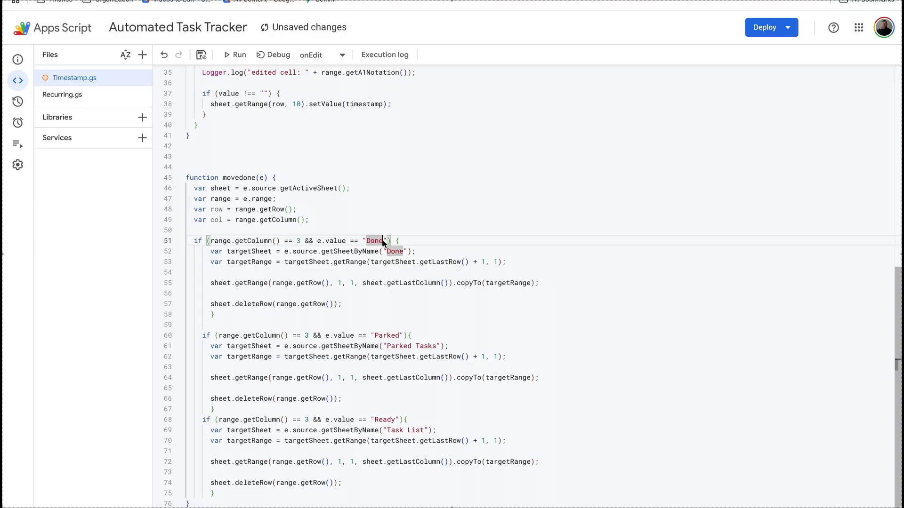
{"action": "key", "text": "BackSpace"}
{"action": "key", "text": "BackSpace"}
{"action": "key", "text": "BackSpace"}
{"action": "key", "text": "BackSpace"}
{"action": "type", "text": "Completed"}
{"action": "key", "text": "Down"}
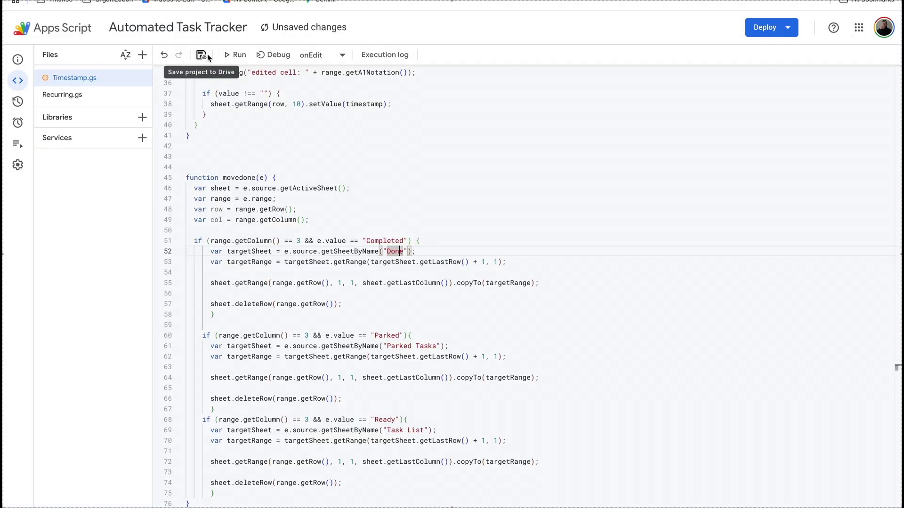
{"action": "left_click", "coordinate": [207, 56]}
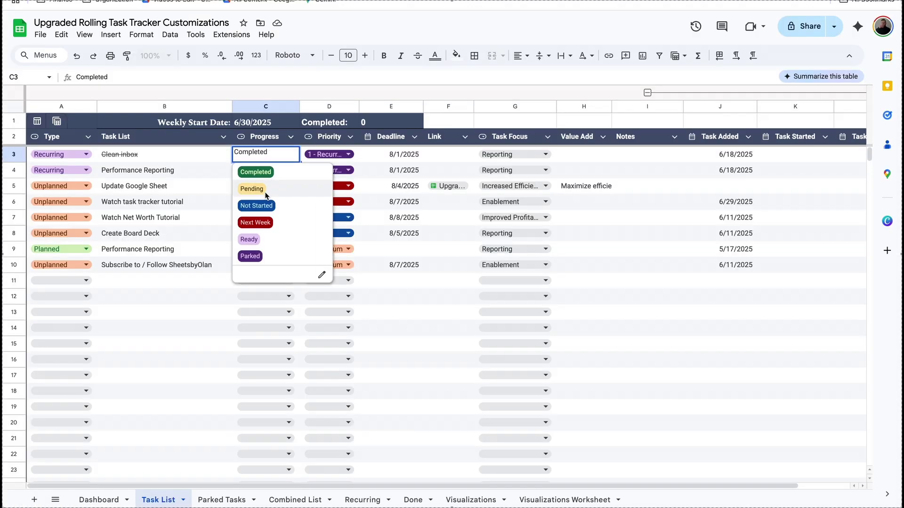
{"action": "left_click", "coordinate": [265, 188]}
Set Clean inbox's Progress to Completed and confirm the row moved to the Done sheet.
{"action": "left_click", "coordinate": [266, 154]}
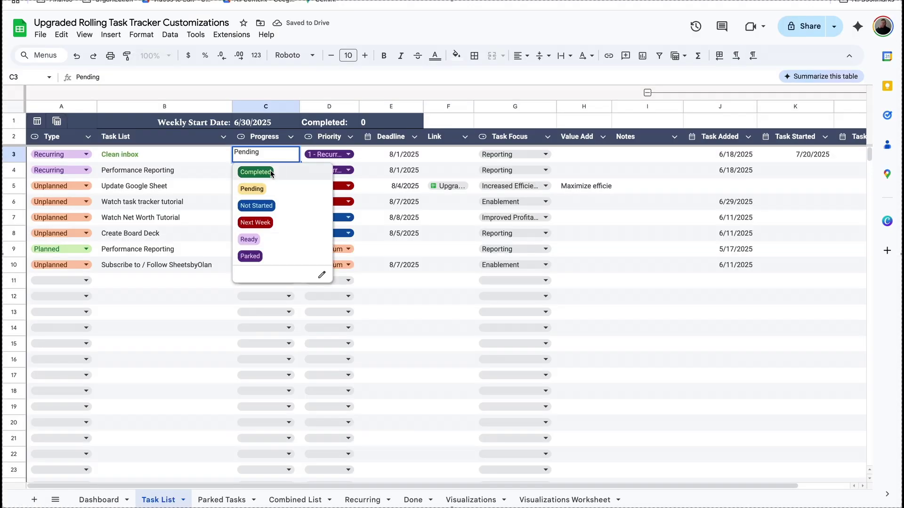
{"action": "left_click", "coordinate": [257, 171]}
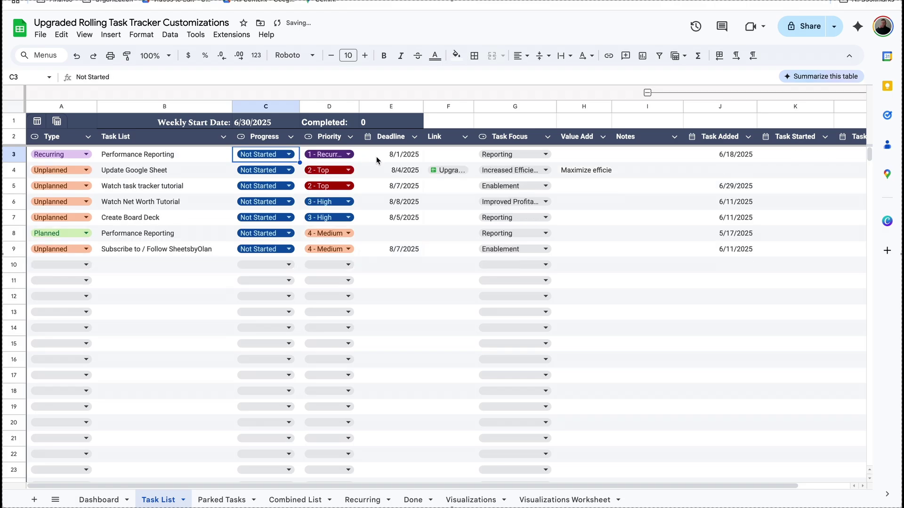
{"action": "left_click", "coordinate": [411, 498]}
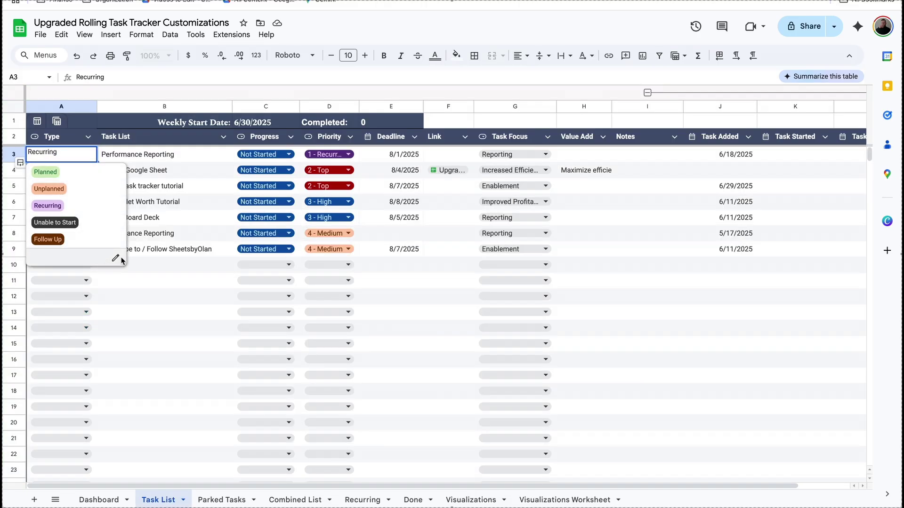
Add a new option 'dfgdfjehf' to the Type dropdown list.
{"action": "left_click", "coordinate": [116, 258]}
{"action": "left_click", "coordinate": [767, 321]}
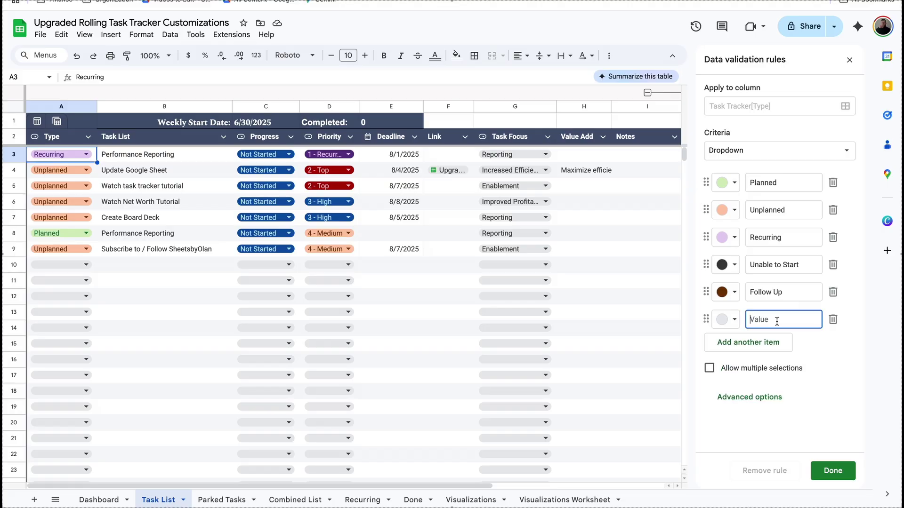
{"action": "type", "text": "dfgdfjehf"}
{"action": "left_click", "coordinate": [840, 472]}
Set row 9's Type to dfgdfjehf and mark the Subscribe task Completed.
{"action": "left_click", "coordinate": [86, 249]}
{"action": "left_click", "coordinate": [44, 350]}
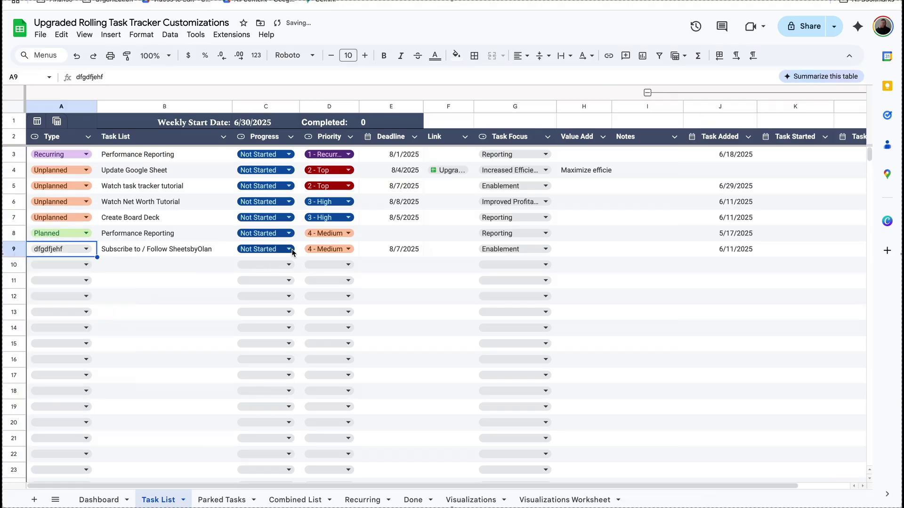
{"action": "left_click", "coordinate": [291, 247]}
{"action": "left_click", "coordinate": [255, 267]}
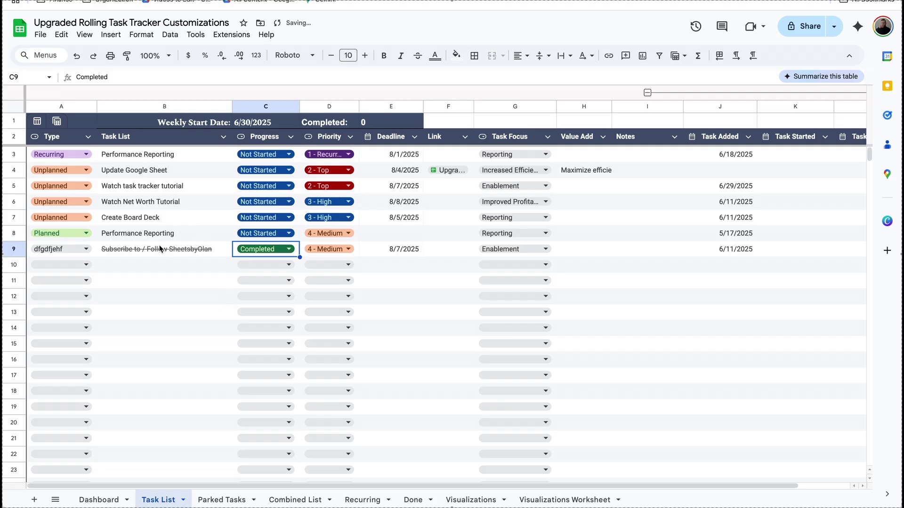
{"action": "left_click", "coordinate": [407, 502]}
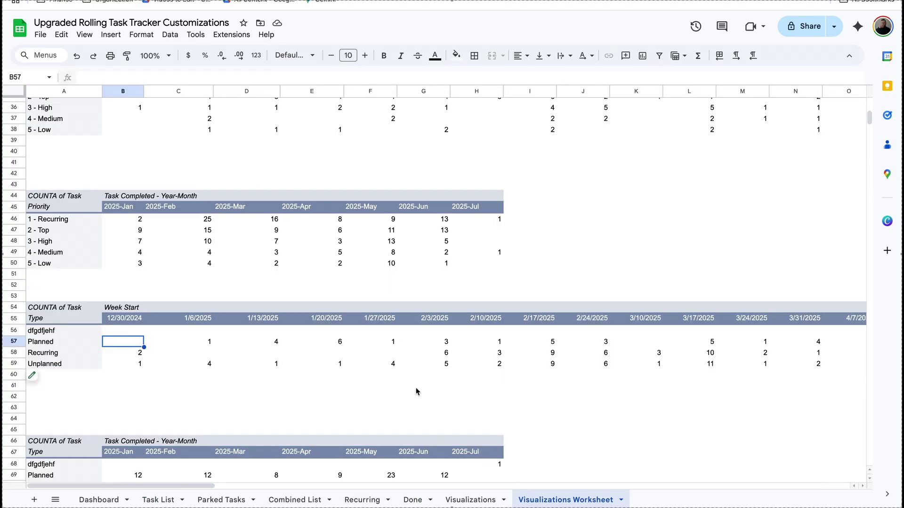
Open the Type Completed chart's data range and view its source on Visualizations Worksheet.
{"action": "left_click", "coordinate": [471, 500]}
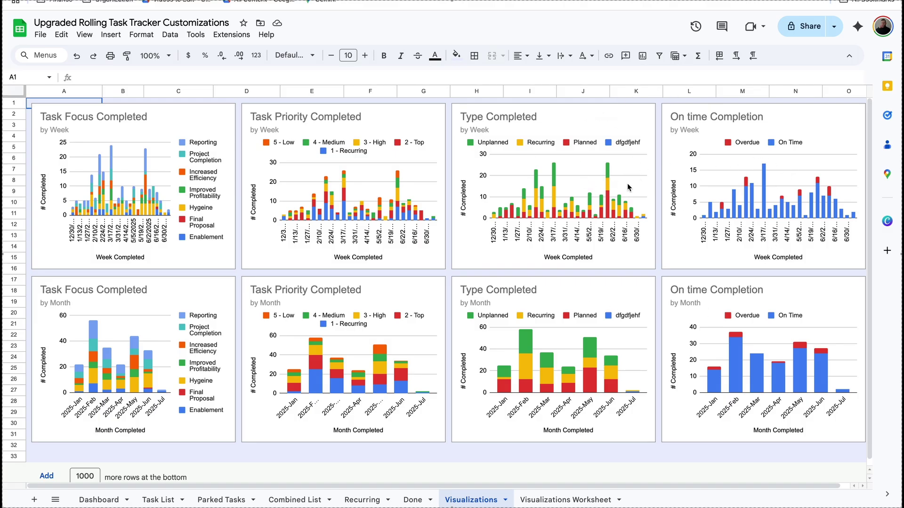
{"action": "left_click", "coordinate": [647, 112]}
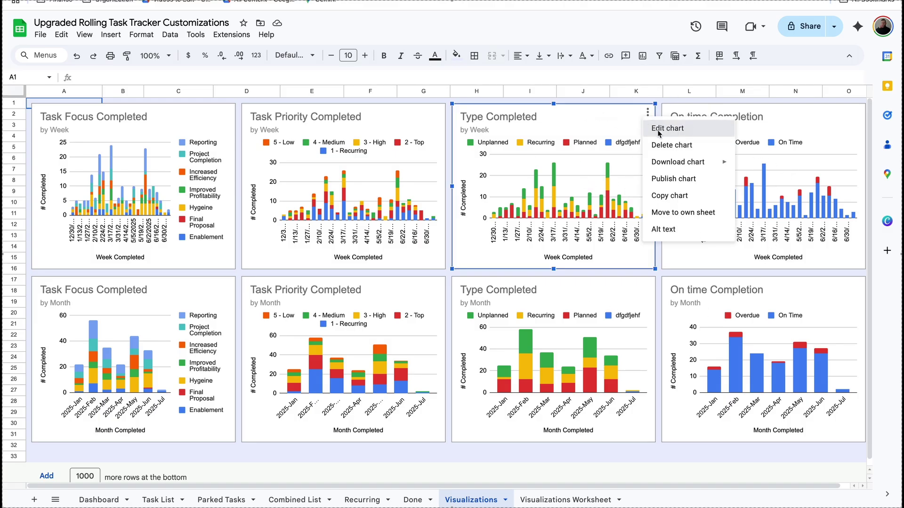
{"action": "left_click", "coordinate": [659, 129]}
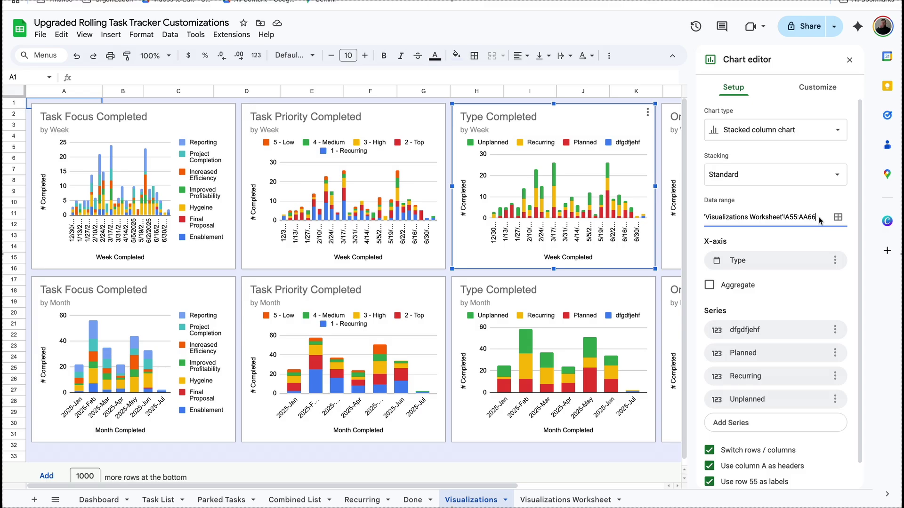
{"action": "left_click", "coordinate": [838, 217]}
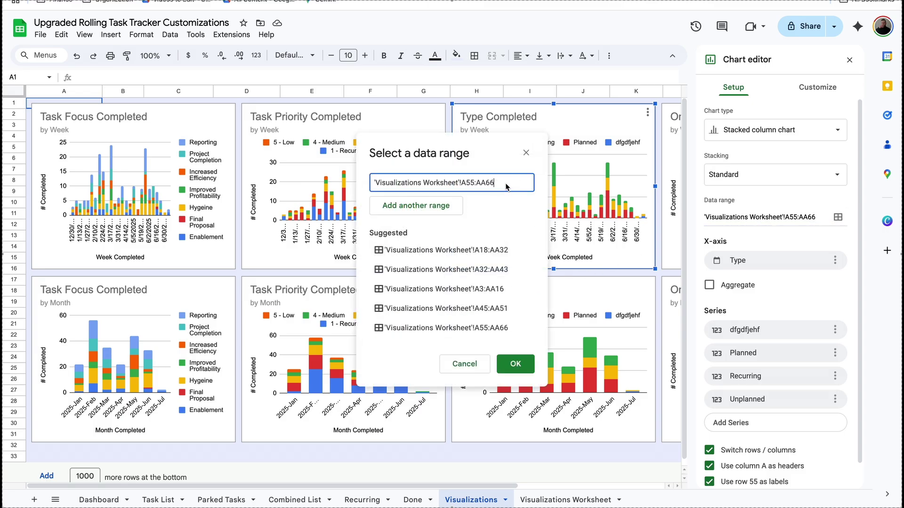
{"action": "left_click", "coordinate": [533, 497]}
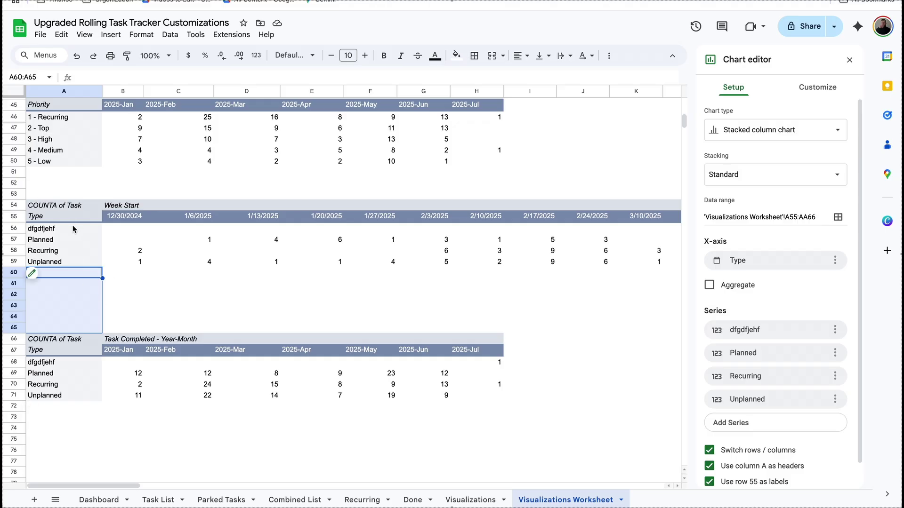
Check the pivot's Type rows A56:A65, then select the Deadline column on Task List.
{"action": "left_click_drag", "start_coordinate": [73, 229], "coordinate": [60, 326]}
{"action": "left_click", "coordinate": [68, 286]}
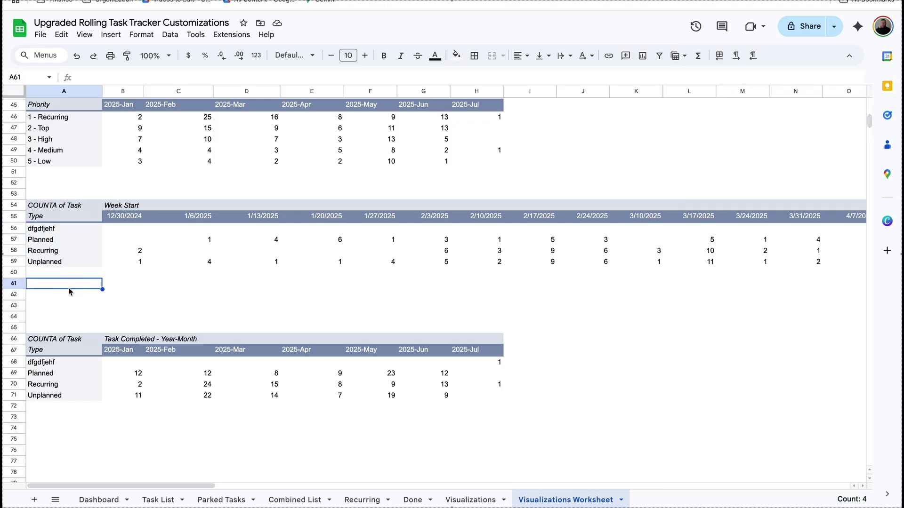
{"action": "left_click", "coordinate": [158, 500]}
{"action": "left_click", "coordinate": [402, 107]}
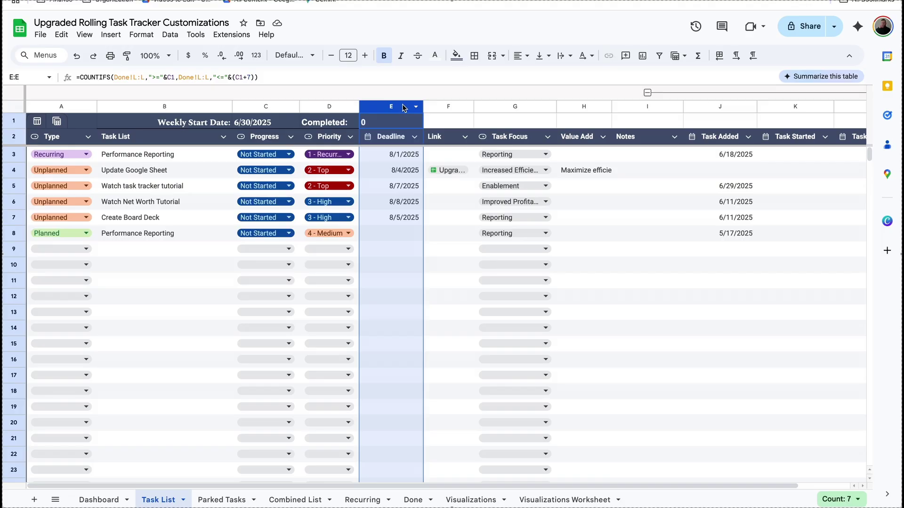
Move the Deadline column right after Type and review the header cells B1, F1 and C1.
{"action": "left_click_drag", "start_coordinate": [403, 107], "coordinate": [117, 103]}
{"action": "left_click", "coordinate": [132, 126]}
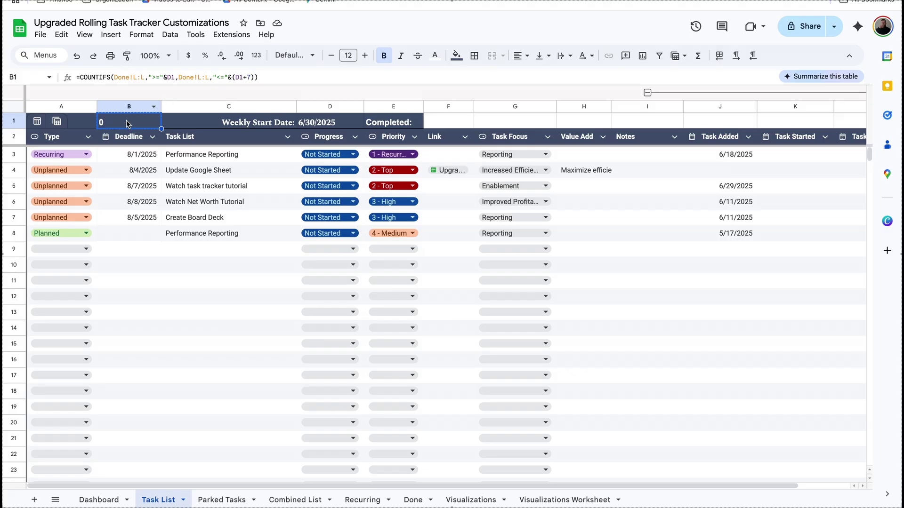
{"action": "left_click", "coordinate": [463, 119]}
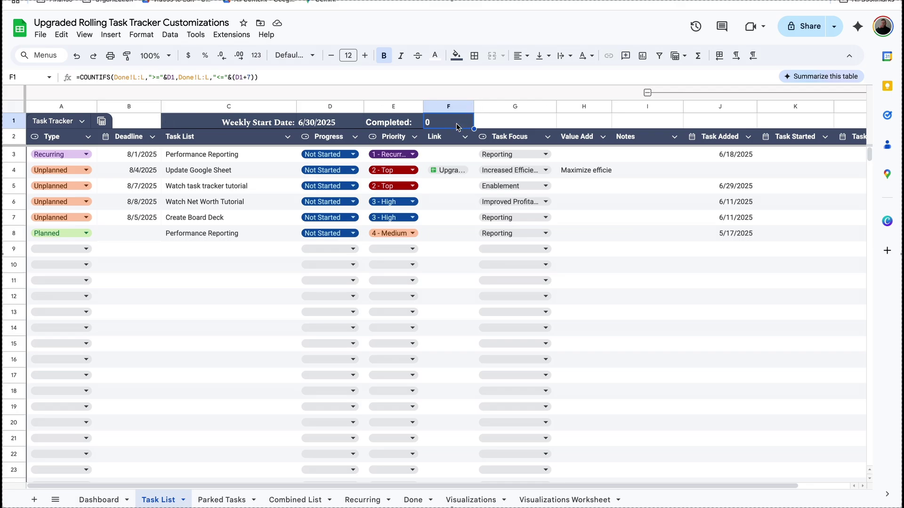
{"action": "left_click", "coordinate": [160, 121]}
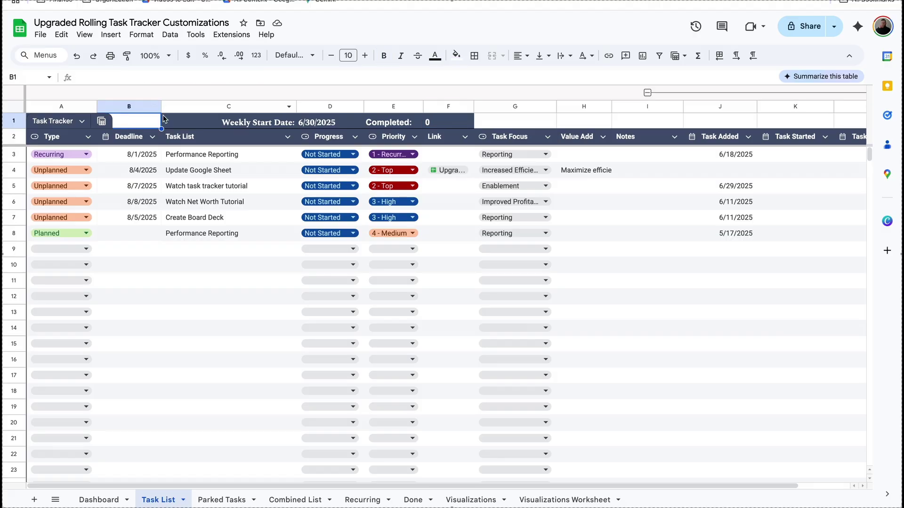
{"action": "left_click", "coordinate": [456, 55]}
{"action": "left_click", "coordinate": [541, 258]}
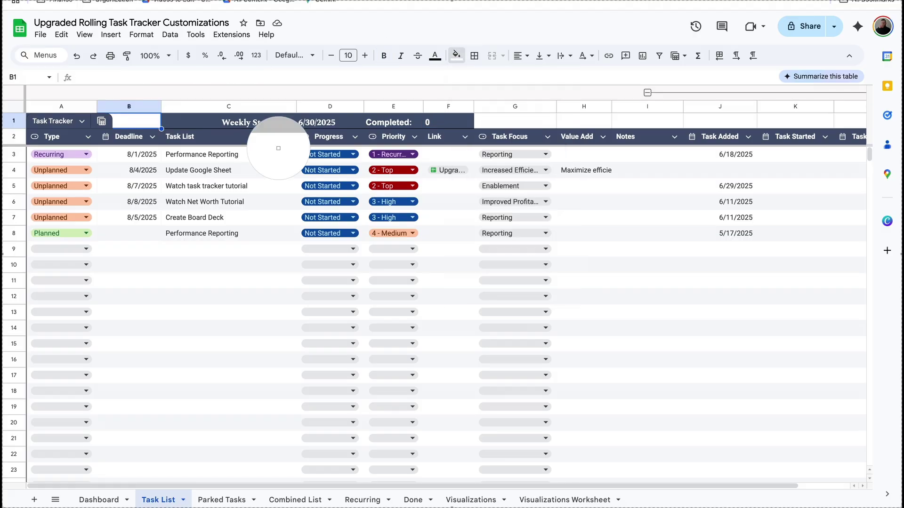
{"action": "left_click", "coordinate": [198, 125]}
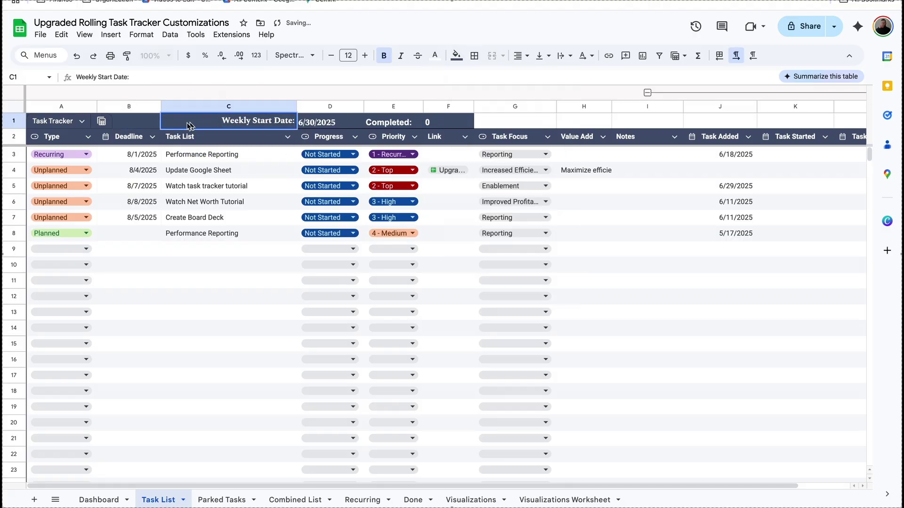
{"action": "key", "text": "Escape"}
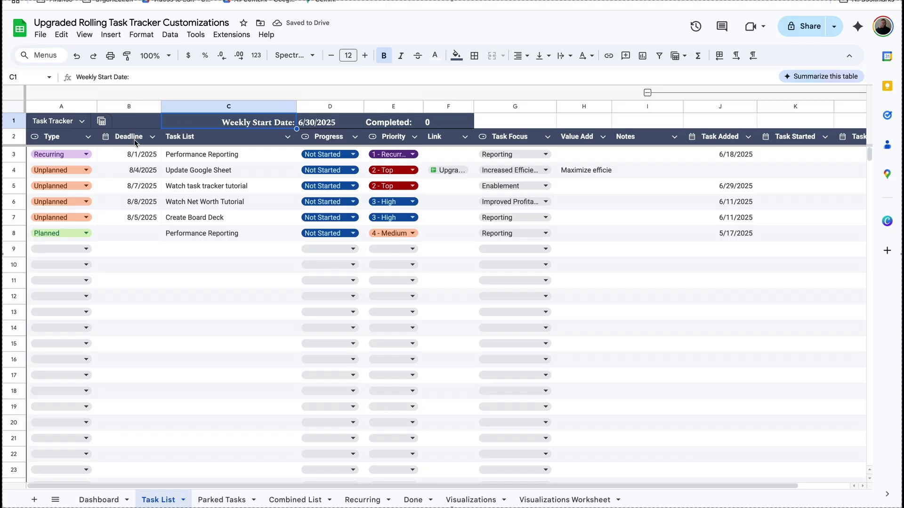
Mark the first Performance Reporting task Completed so its name is struck through.
{"action": "left_click", "coordinate": [332, 154]}
{"action": "left_click", "coordinate": [325, 173]}
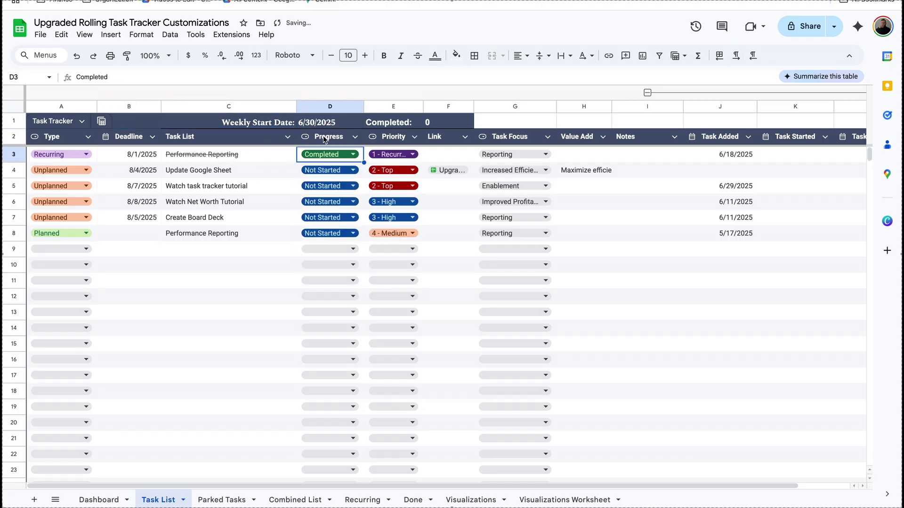
{"action": "left_click", "coordinate": [262, 155]}
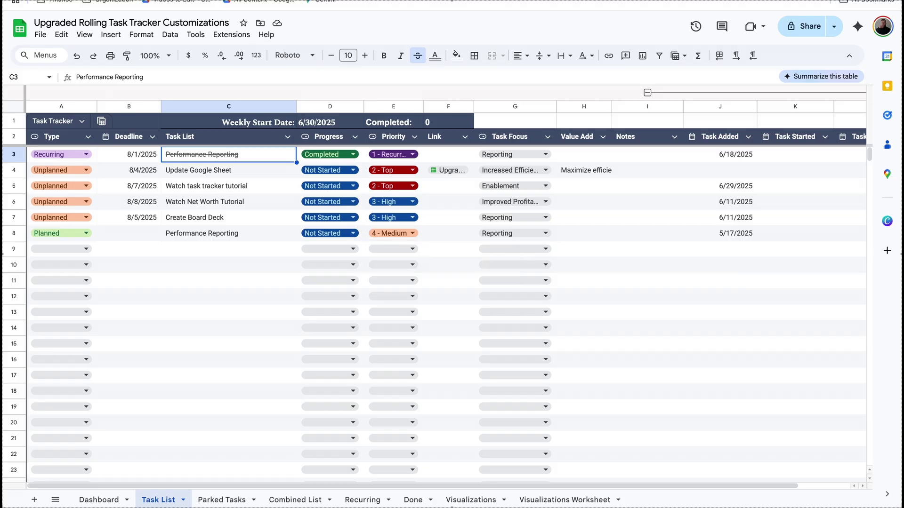
{"action": "left_click", "coordinate": [471, 0]}
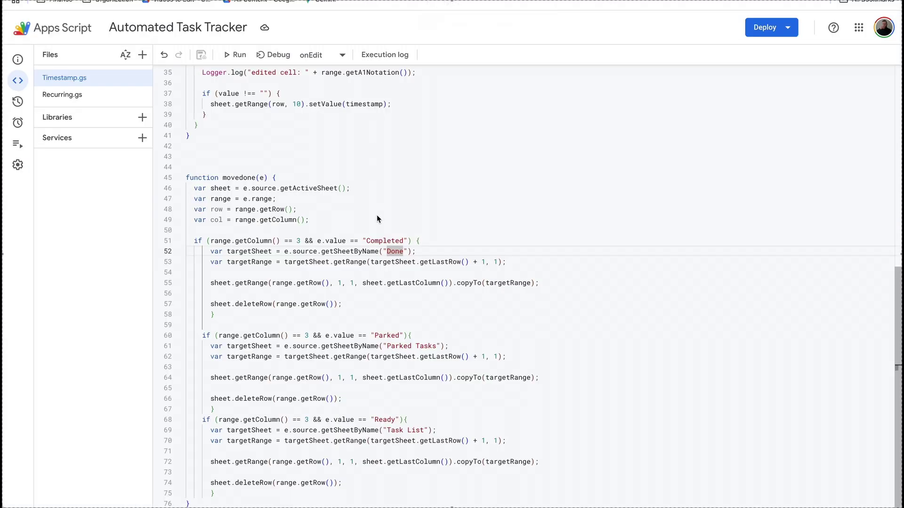
Change the timestamp column check from 3 to 4 and review the 12 and 11 timestamp columns.
{"action": "scroll", "coordinate": [296, 242], "scroll_direction": "up", "scroll_amount": 8}
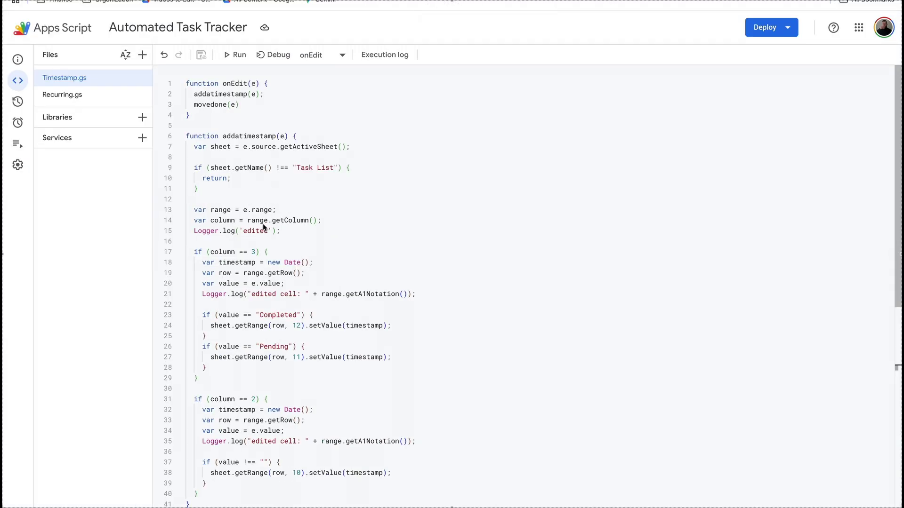
{"action": "key", "text": "BackSpace"}
{"action": "type", "text": "4"}
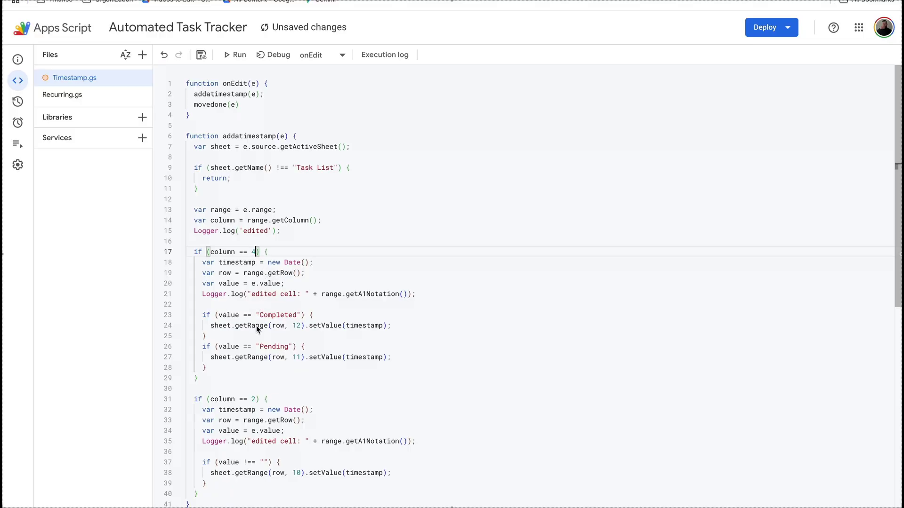
{"action": "left_click", "coordinate": [293, 325]}
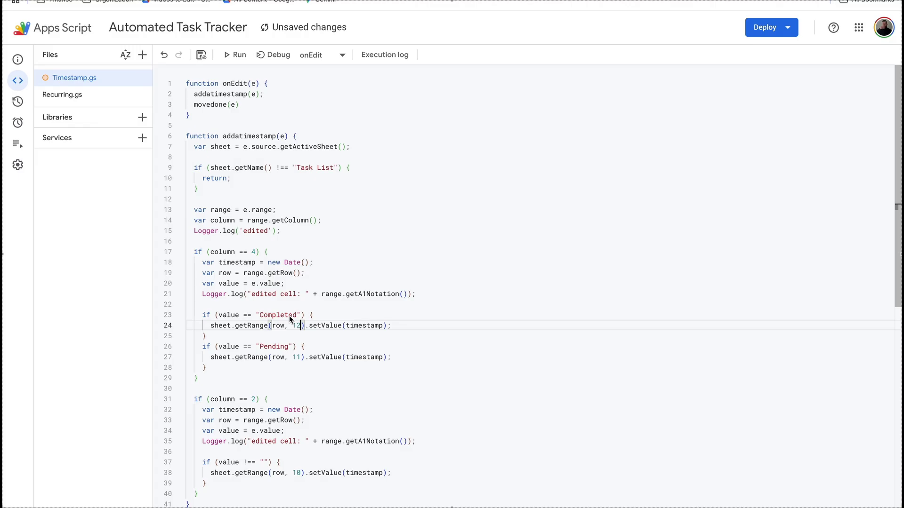
{"action": "left_click", "coordinate": [294, 357]}
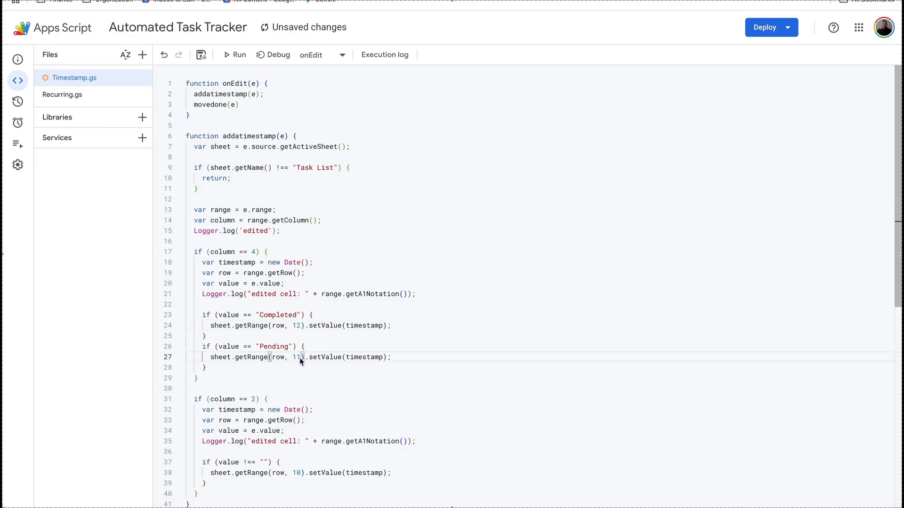
{"action": "left_click", "coordinate": [293, 325]}
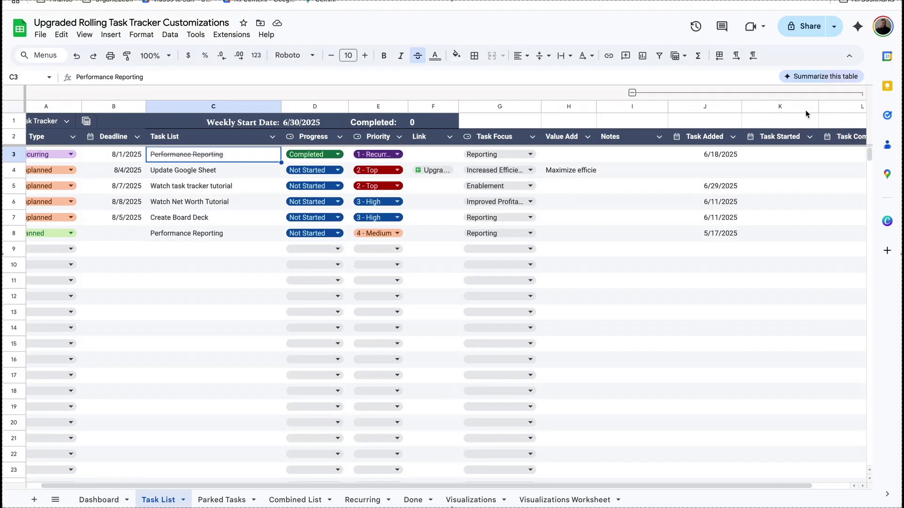
Confirm on the sheet that the Task Completed header sits in column L (12).
{"action": "scroll", "coordinate": [806, 114], "scroll_direction": "right", "scroll_amount": 2}
{"action": "left_click", "coordinate": [828, 136]}
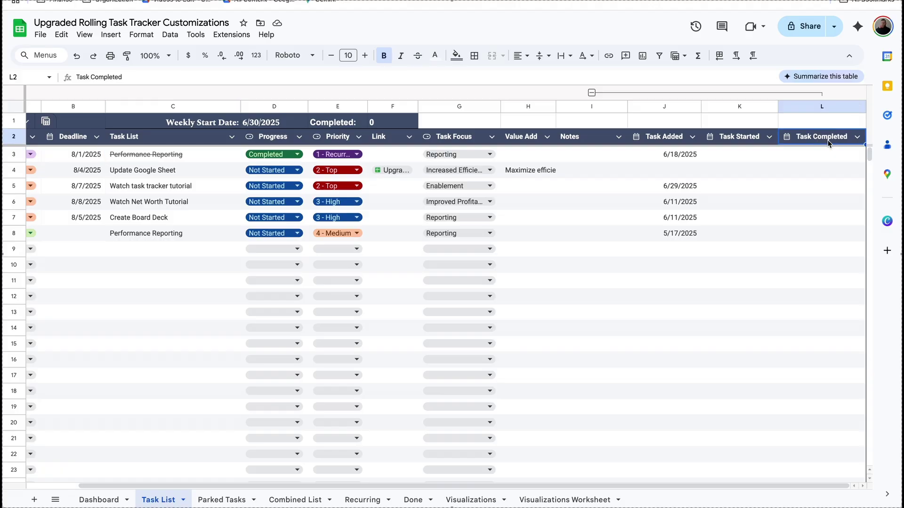
{"action": "scroll", "coordinate": [67, 108], "scroll_direction": "left", "scroll_amount": 2}
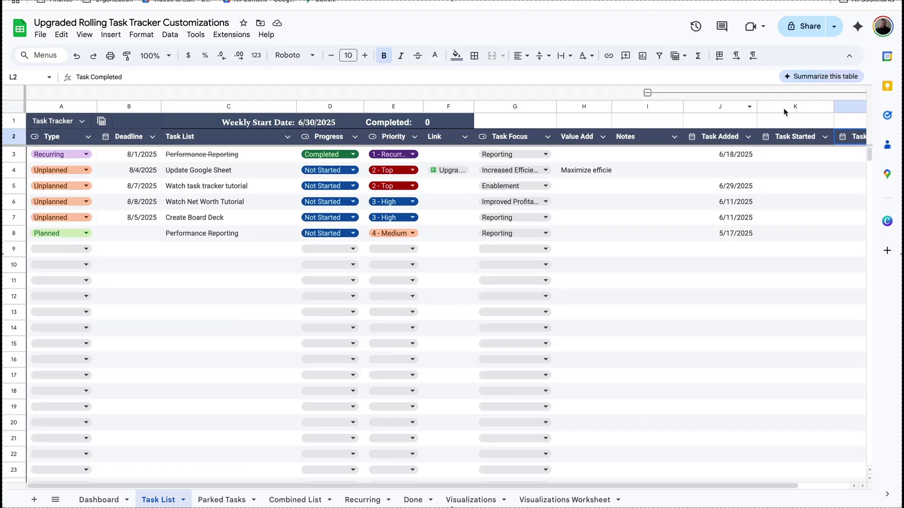
{"action": "left_click", "coordinate": [849, 107]}
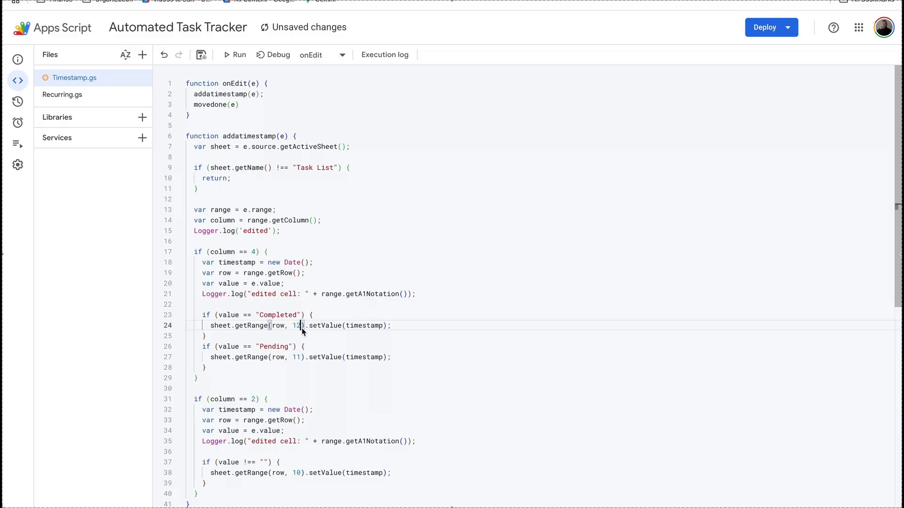
Change the Parked check's column from 3 to 4 and save the script project.
{"action": "scroll", "coordinate": [301, 329], "scroll_direction": "down", "scroll_amount": 2}
{"action": "left_click", "coordinate": [257, 301]}
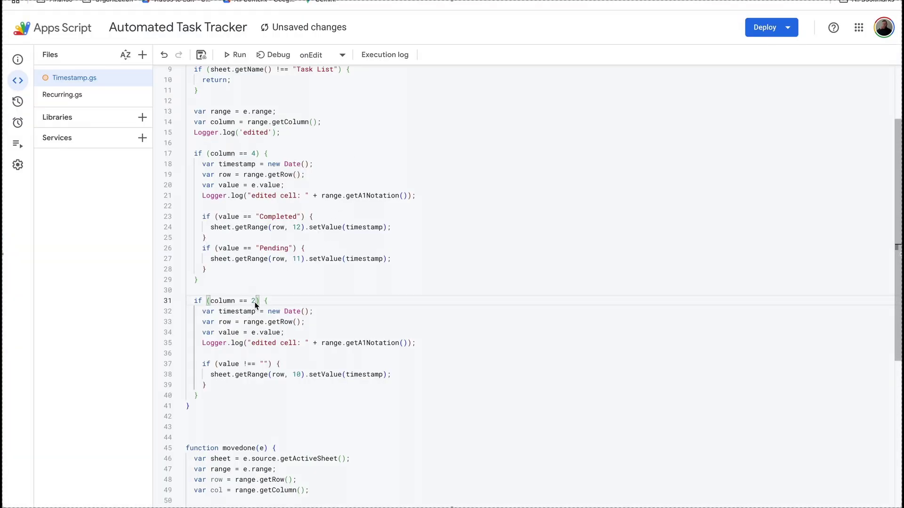
{"action": "scroll", "coordinate": [302, 245], "scroll_direction": "down", "scroll_amount": 6}
{"action": "left_click", "coordinate": [303, 241]}
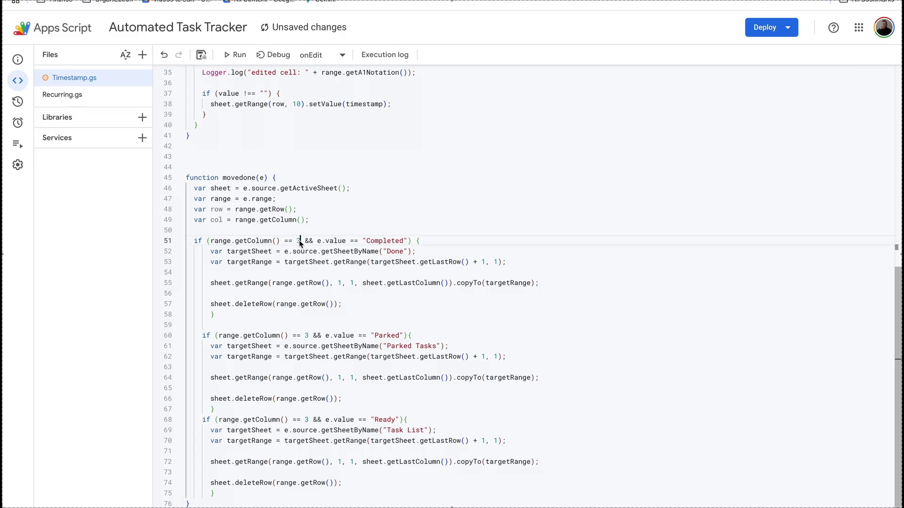
{"action": "left_click", "coordinate": [309, 337]}
{"action": "key", "text": "BackSpace"}
{"action": "type", "text": "4"}
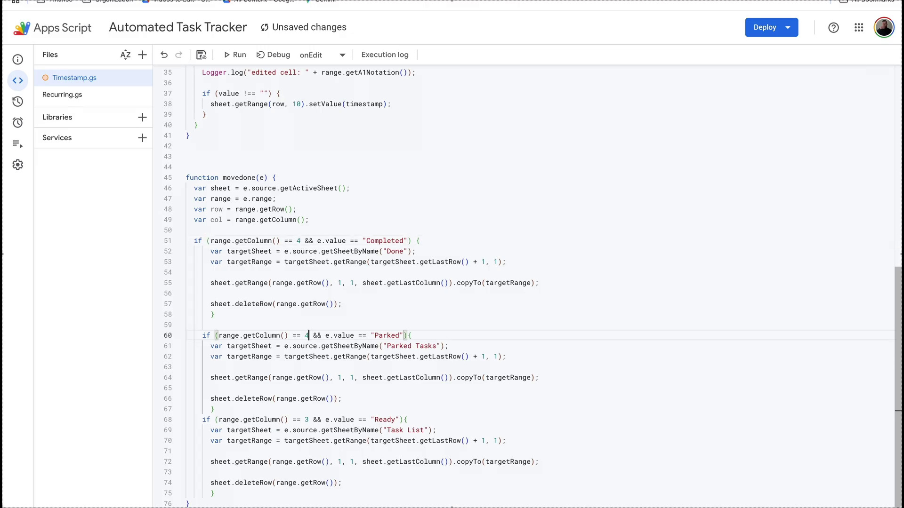
{"action": "left_click", "coordinate": [201, 55]}
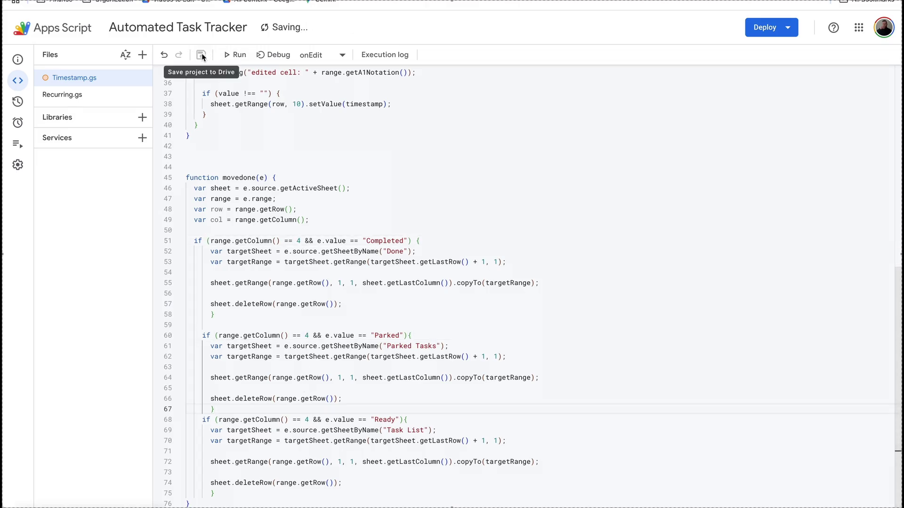
{"action": "key", "text": "ctrl+Tab"}
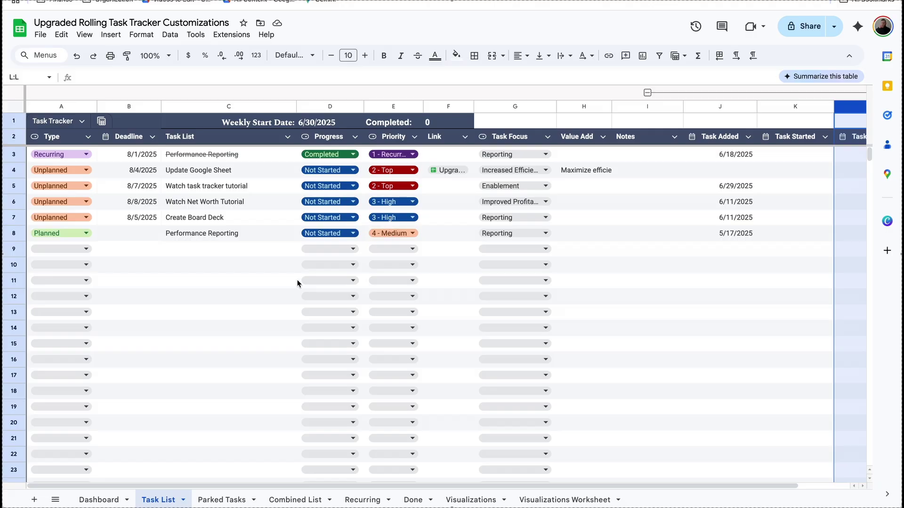
Move Deadline next to Type on Parked Tasks and Combined List, checking the H2 formula.
{"action": "left_click", "coordinate": [237, 502]}
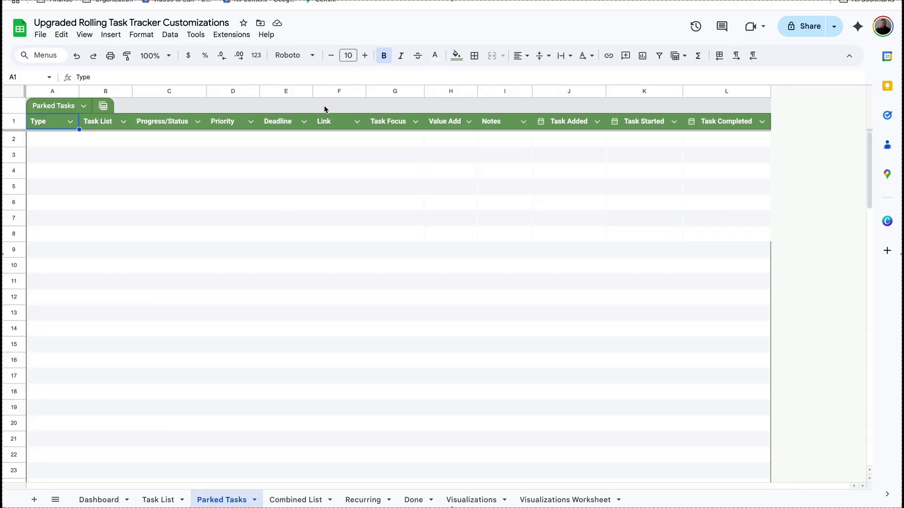
{"action": "left_click", "coordinate": [293, 90]}
{"action": "left_click_drag", "start_coordinate": [292, 91], "coordinate": [115, 99]}
{"action": "left_click", "coordinate": [296, 500]}
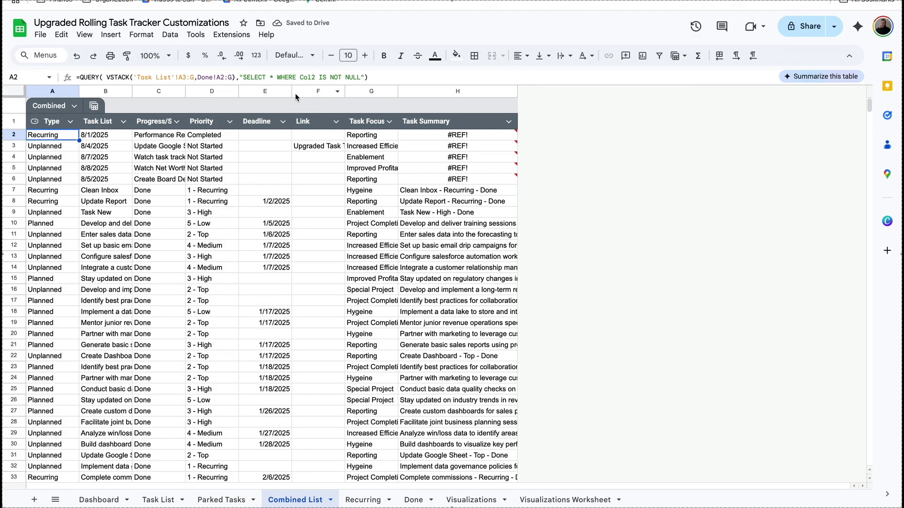
{"action": "left_click", "coordinate": [269, 91]}
{"action": "left_click_drag", "start_coordinate": [269, 91], "coordinate": [99, 99]}
{"action": "left_click", "coordinate": [456, 136]}
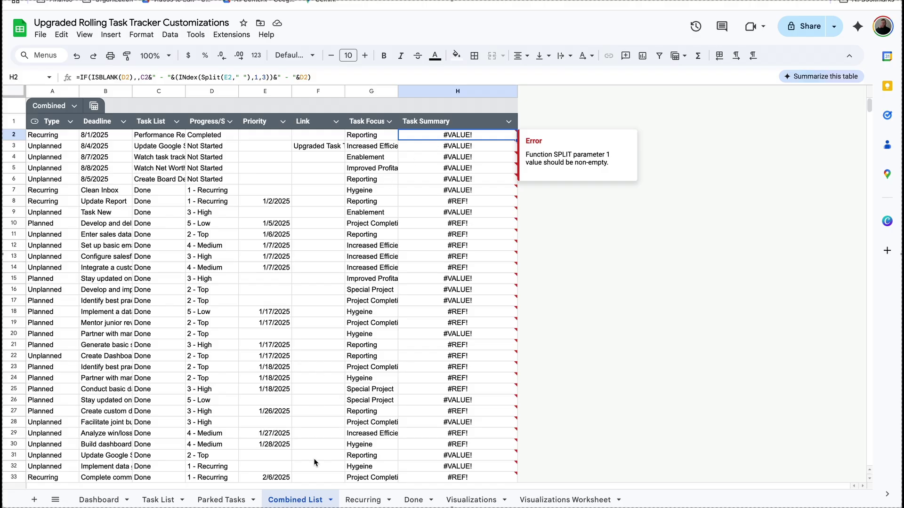
Move Deadline next to Type on the Recurring and Done sheets.
{"action": "left_click", "coordinate": [362, 500]}
{"action": "left_click", "coordinate": [416, 106]}
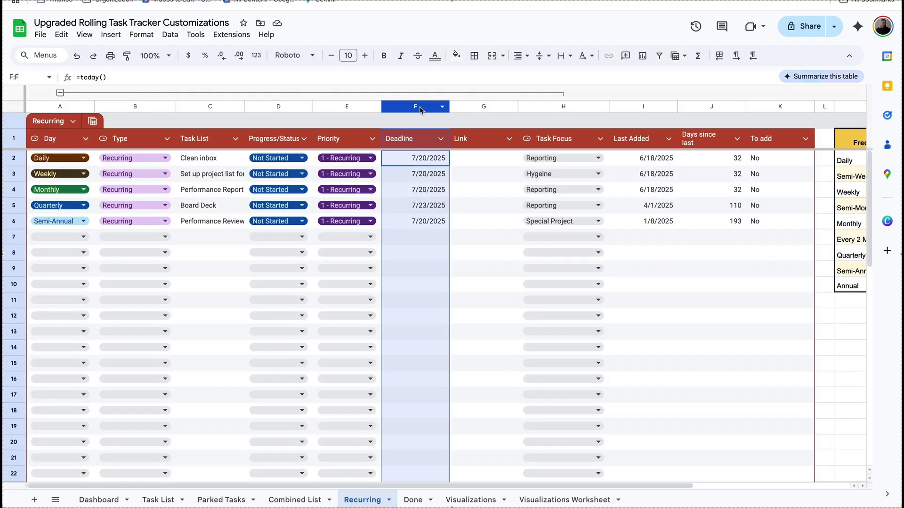
{"action": "left_click_drag", "start_coordinate": [416, 106], "coordinate": [198, 116]}
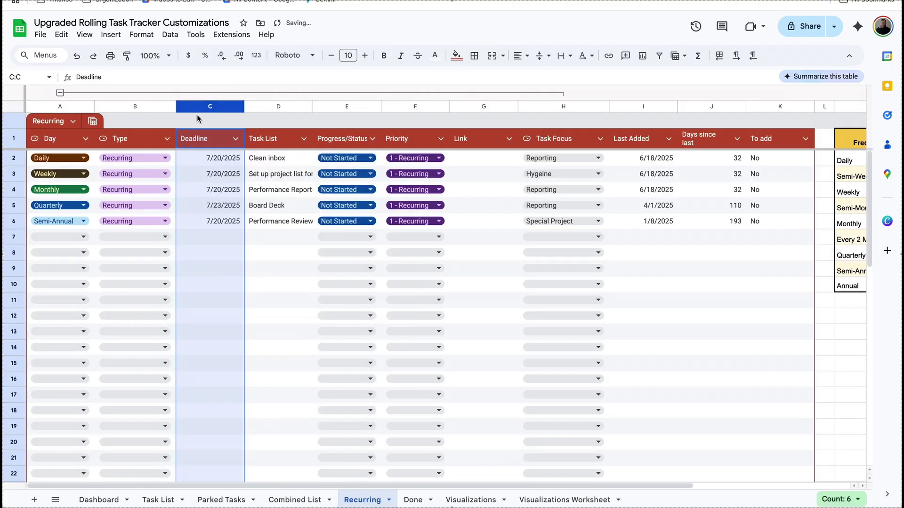
{"action": "left_click", "coordinate": [413, 500]}
{"action": "left_click", "coordinate": [417, 94]}
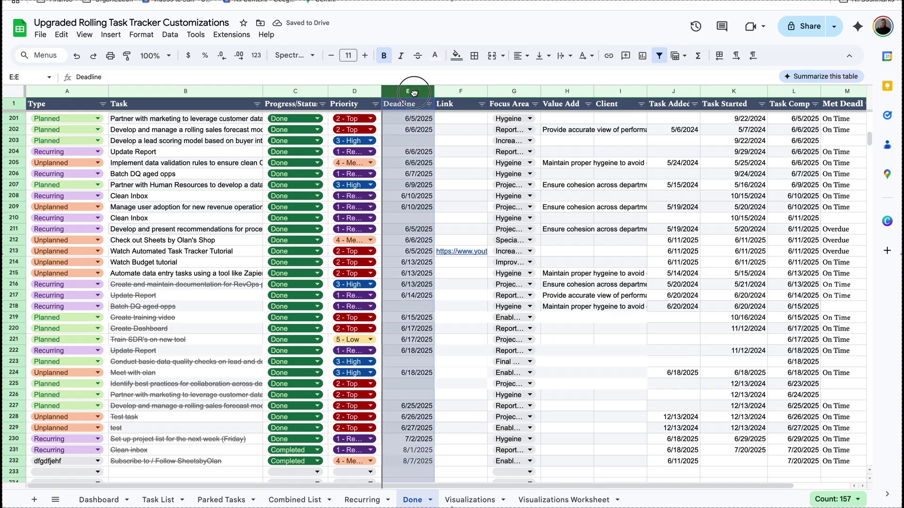
{"action": "left_click_drag", "start_coordinate": [416, 94], "coordinate": [159, 113]}
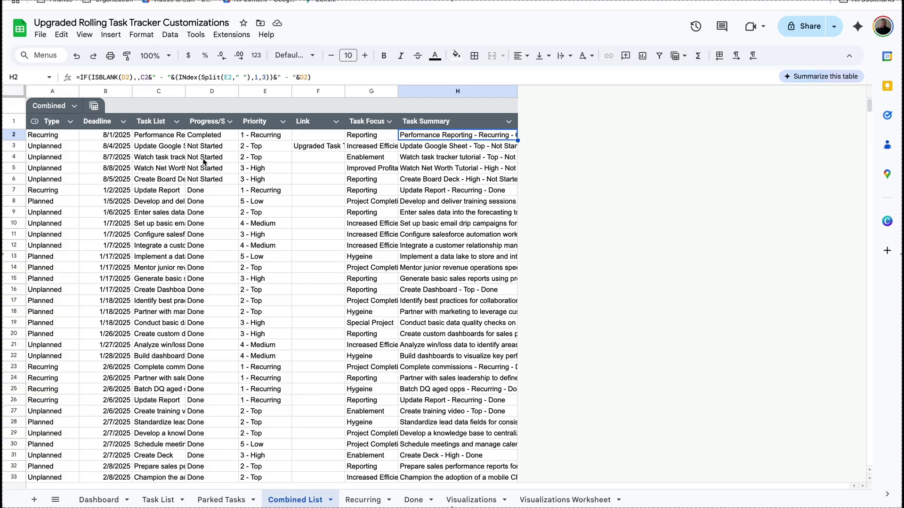
Review Combined List's D3 status and H2 Task Summary formula, then return to Recurring.
{"action": "left_click", "coordinate": [168, 203]}
{"action": "left_click", "coordinate": [210, 150]}
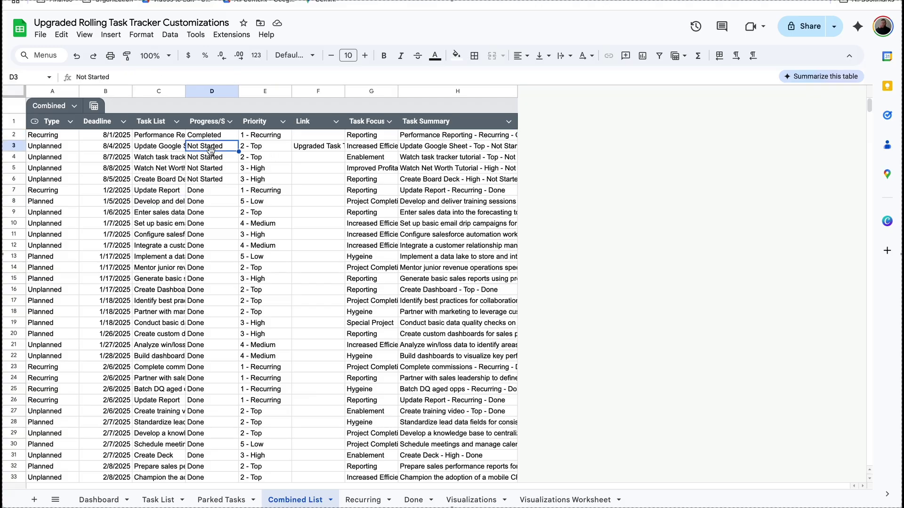
{"action": "left_click", "coordinate": [473, 135]}
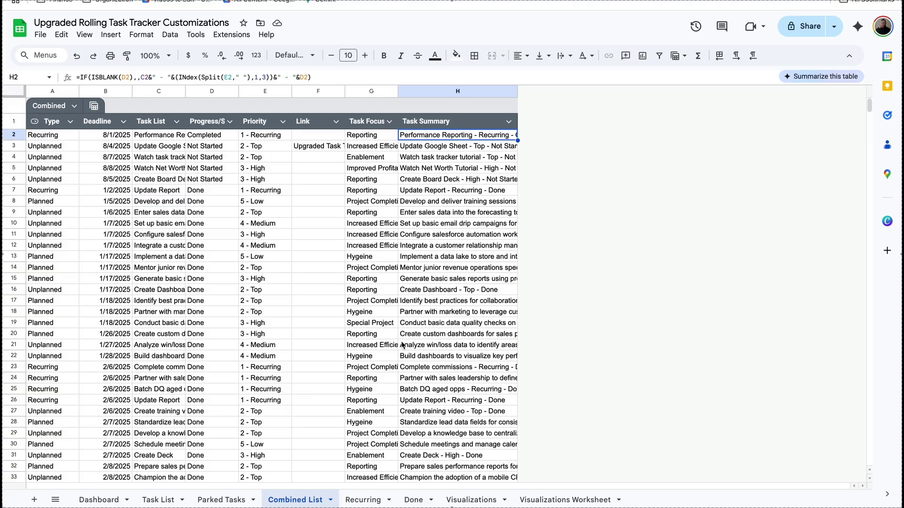
{"action": "left_click", "coordinate": [362, 500]}
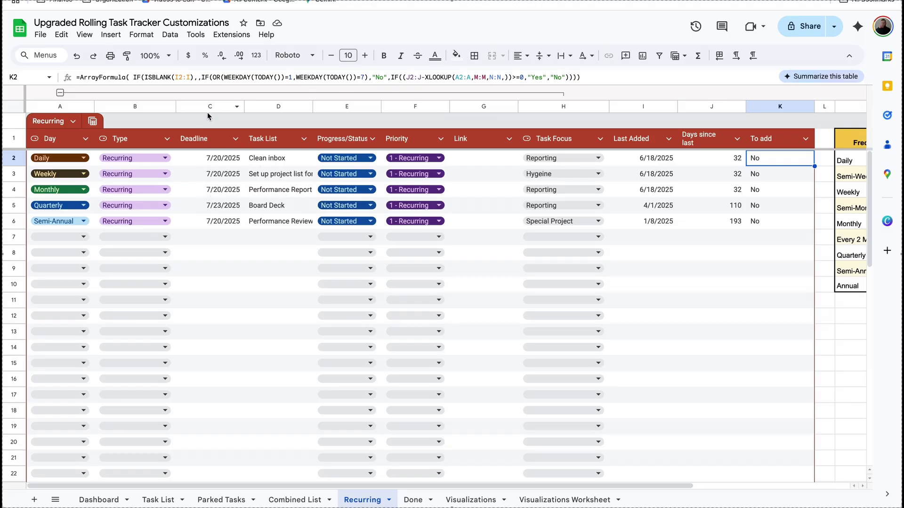
{"action": "key", "text": "Left"}
{"action": "key", "text": "Left"}
{"action": "key", "text": "Left"}
{"action": "key", "text": "Left"}
Open the Dashboard's A7 Pending Tasks formula for editing, comparing it with Task List columns.
{"action": "left_click", "coordinate": [99, 500]}
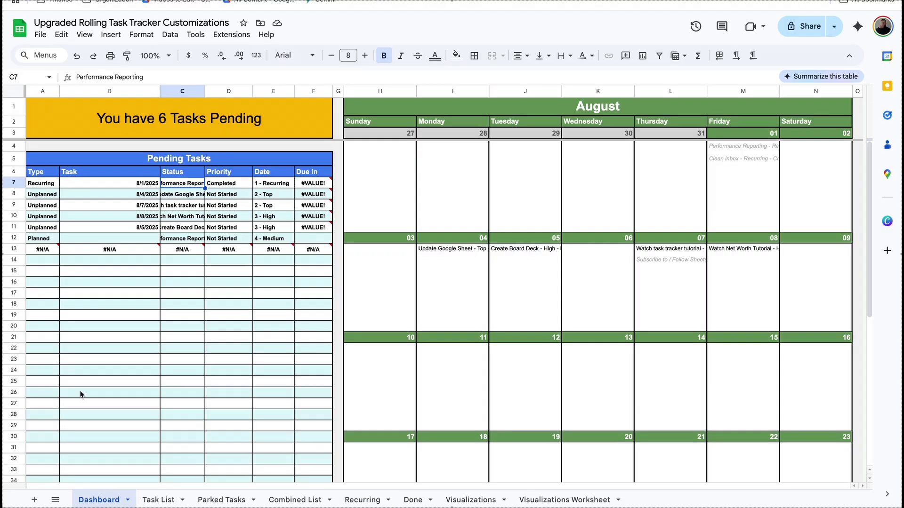
{"action": "left_click", "coordinate": [38, 183]}
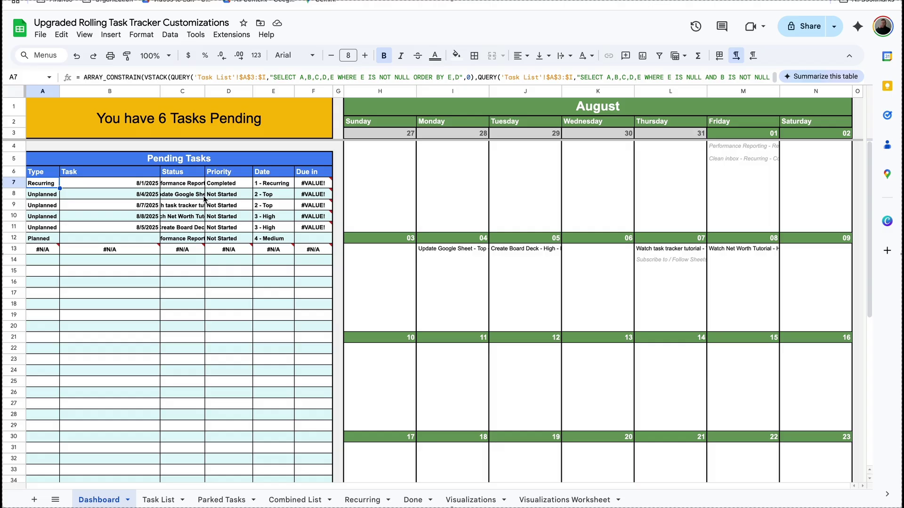
{"action": "key", "text": "ctrl+shift+u"}
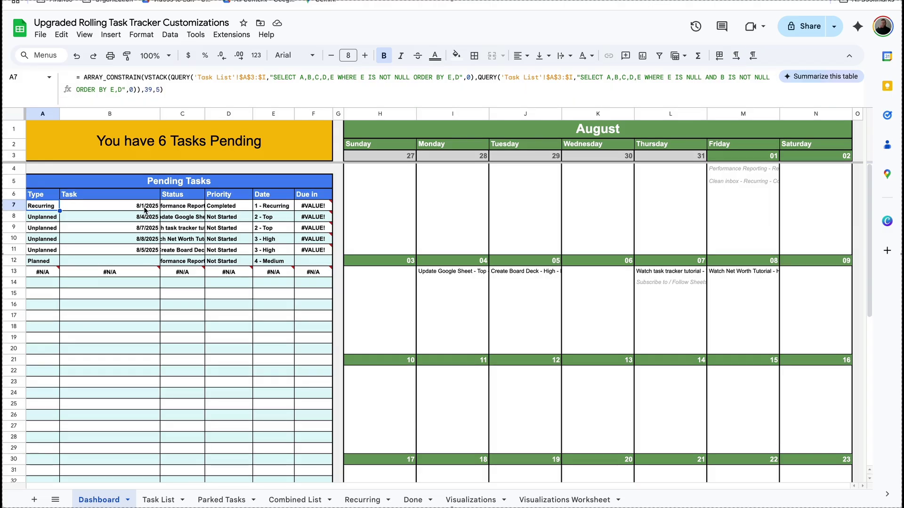
{"action": "left_click", "coordinate": [312, 76]}
{"action": "left_click", "coordinate": [158, 500]}
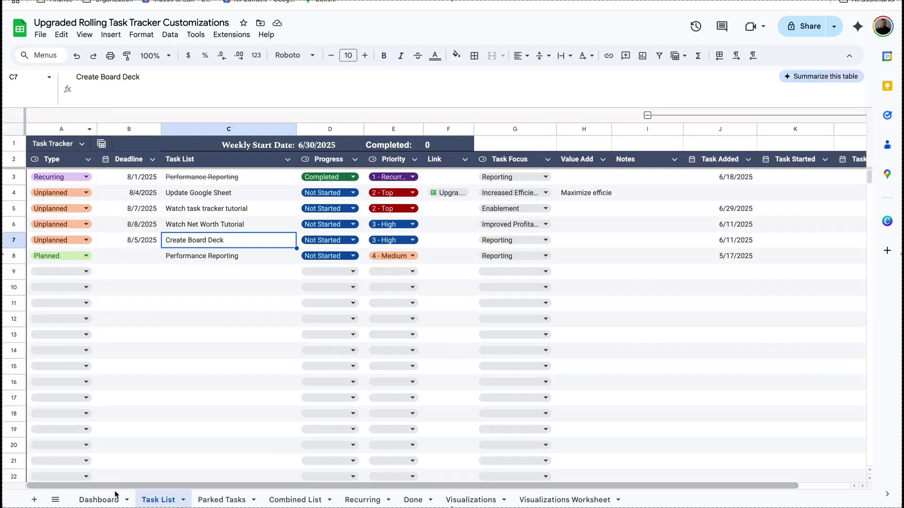
{"action": "left_click", "coordinate": [101, 500]}
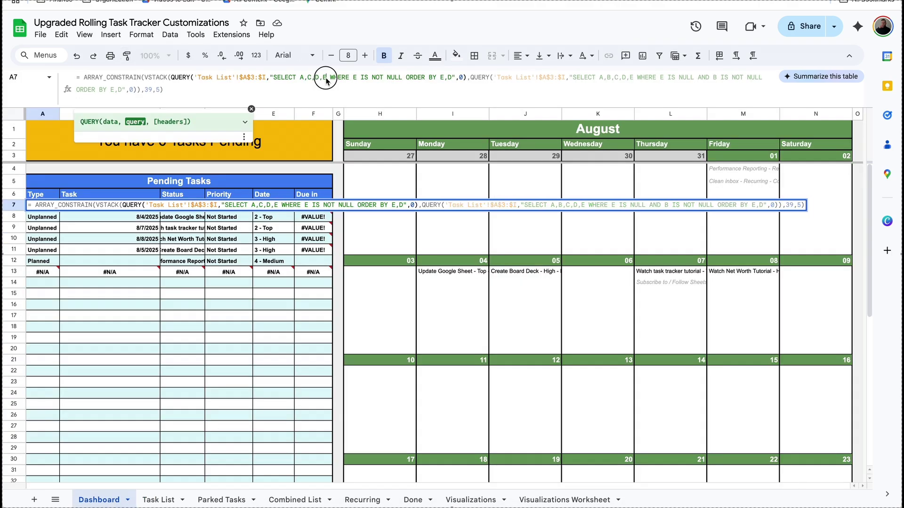
Add column B to both SELECT lists in the Pending Tasks query.
{"action": "left_click", "coordinate": [328, 77]}
{"action": "type", "text": ","}
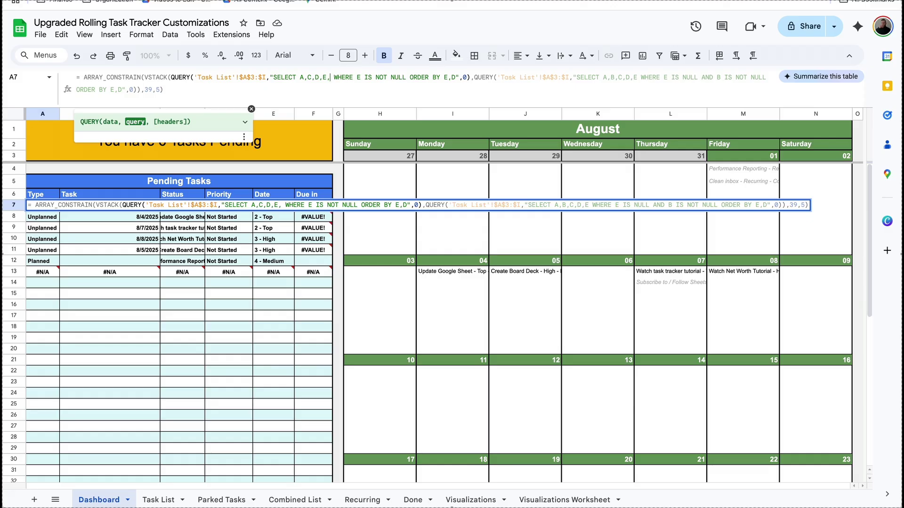
{"action": "type", "text": "B"}
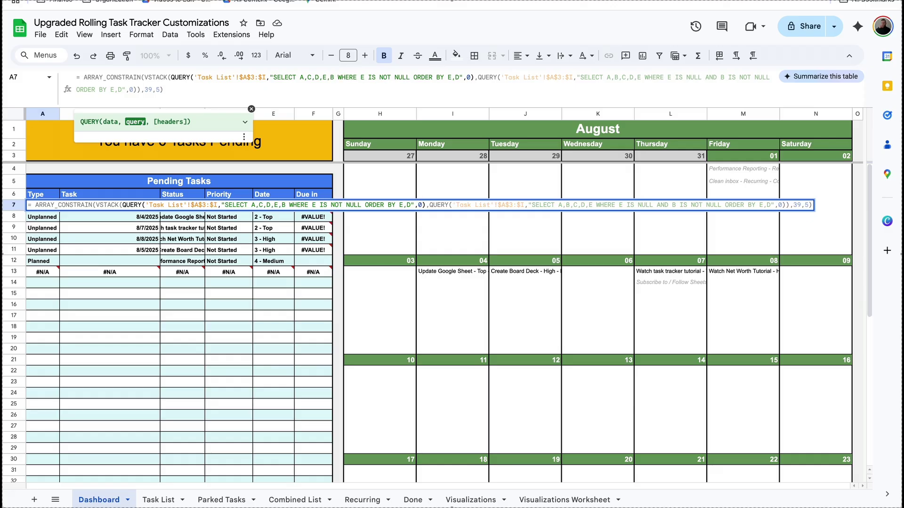
{"action": "double_click", "coordinate": [619, 81]}
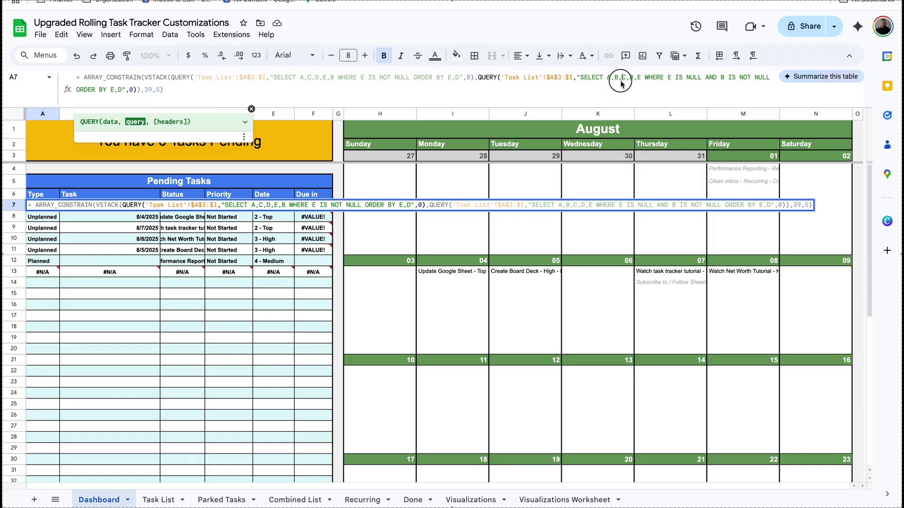
{"action": "key", "text": "BackSpace"}
{"action": "key", "text": "BackSpace"}
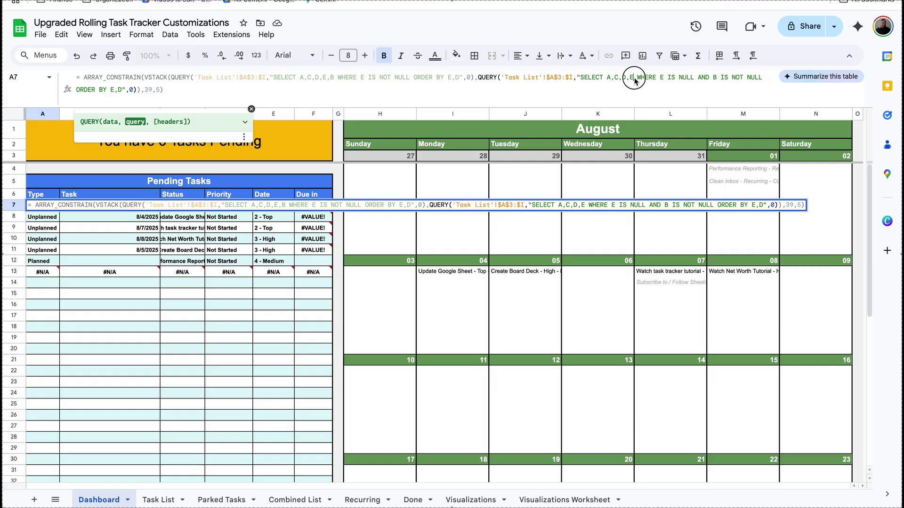
{"action": "type", "text": ",B"}
Change both WHERE E conditions to WHERE B and AND B to AND C, then confirm.
{"action": "left_click", "coordinate": [363, 78]}
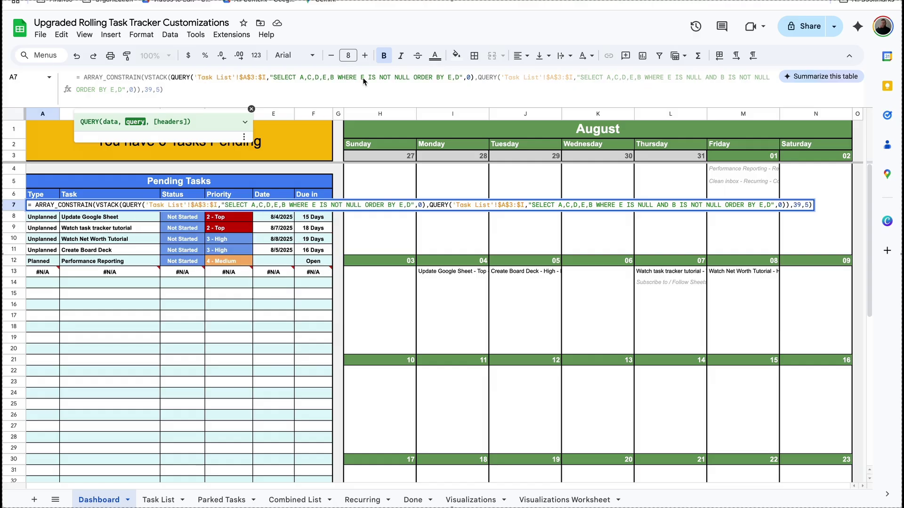
{"action": "key", "text": "BackSpace"}
{"action": "type", "text": "B"}
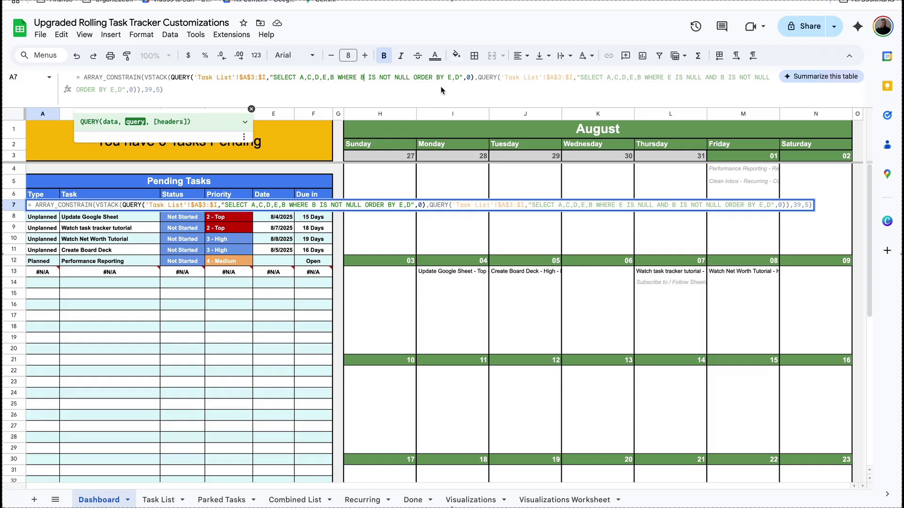
{"action": "left_click", "coordinate": [679, 77]}
{"action": "key", "text": "BackSpace"}
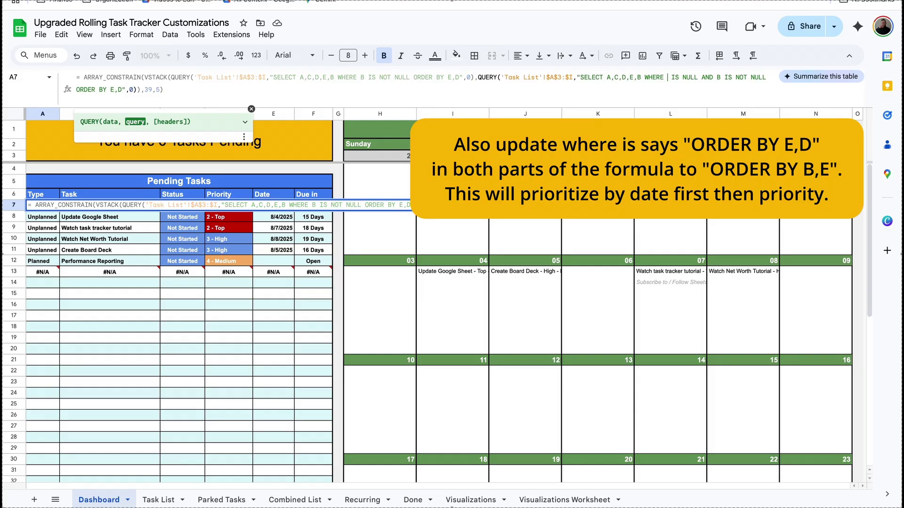
{"action": "type", "text": "B"}
{"action": "left_click", "coordinate": [724, 78]}
{"action": "key", "text": "BackSpace"}
{"action": "type", "text": "C"}
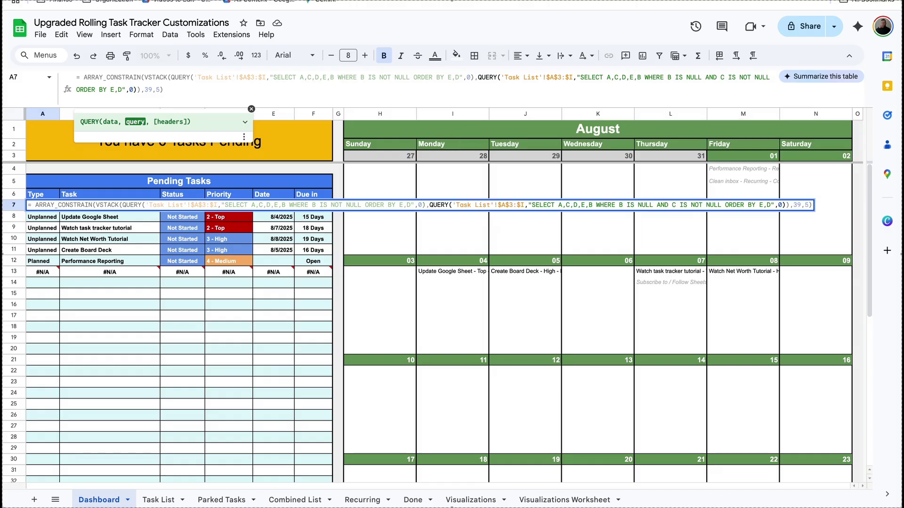
{"action": "key", "text": "Return"}
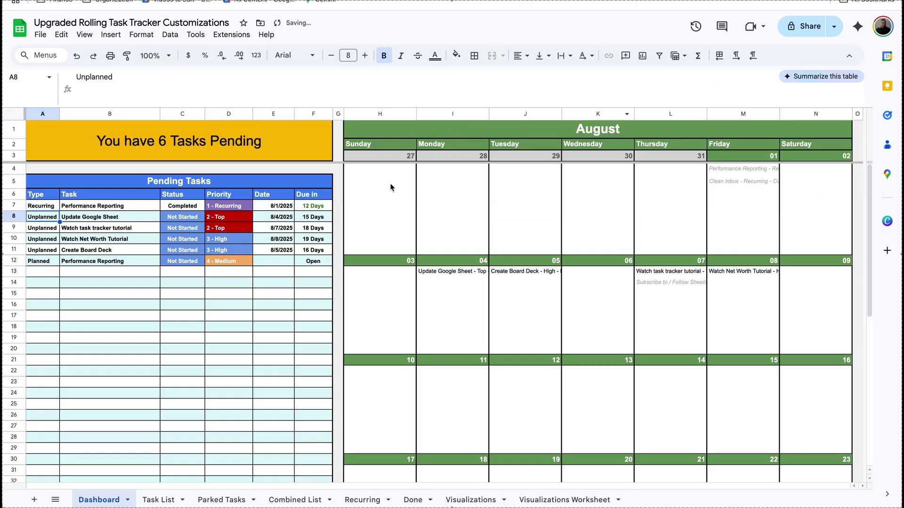
Review the fixed A7 formula, then open D3's Progress choices for Performance Reporting on Task List.
{"action": "left_click", "coordinate": [55, 209]}
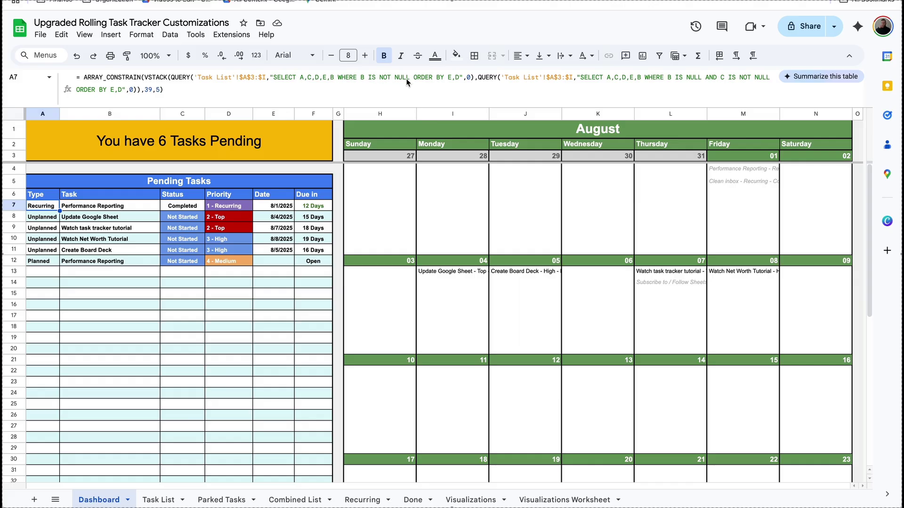
{"action": "key", "text": "ctrl+shift+Page_Down"}
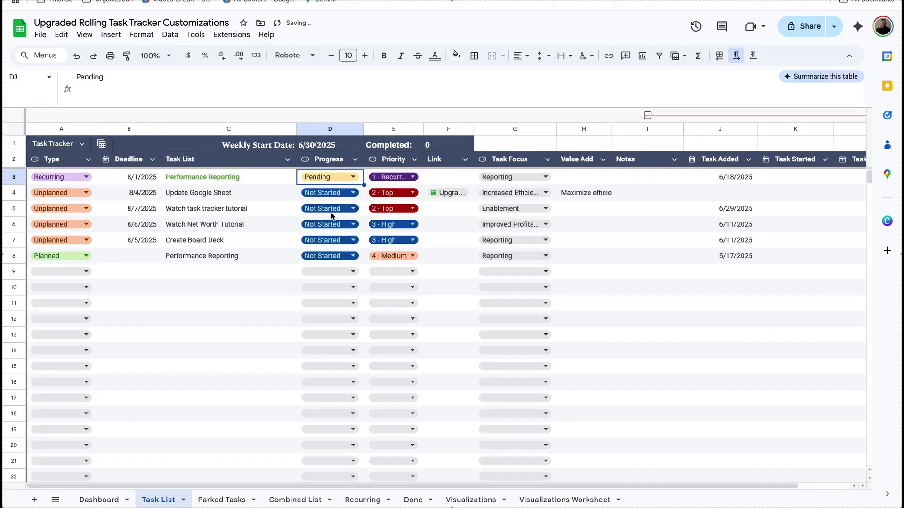
{"action": "left_click", "coordinate": [332, 179]}
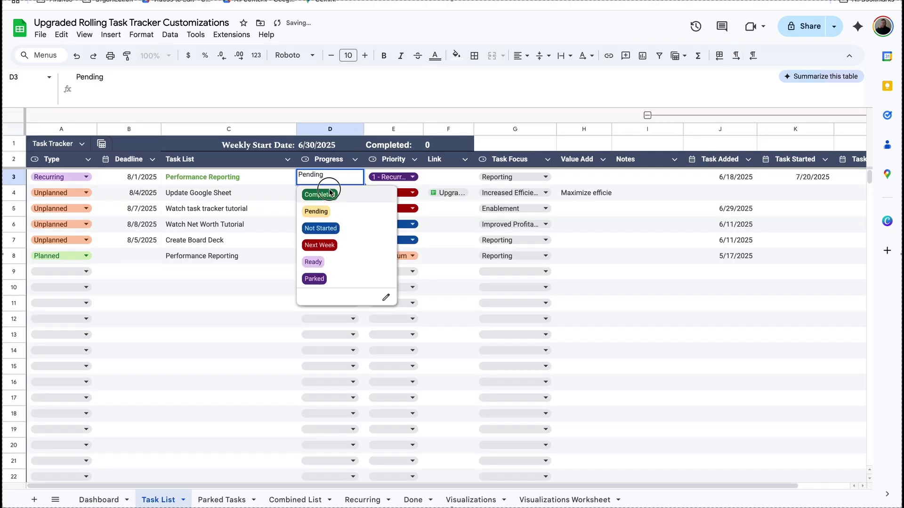
Mark Performance Reporting Completed and find it at the bottom of the Done sheet, row 233.
{"action": "left_click", "coordinate": [322, 193]}
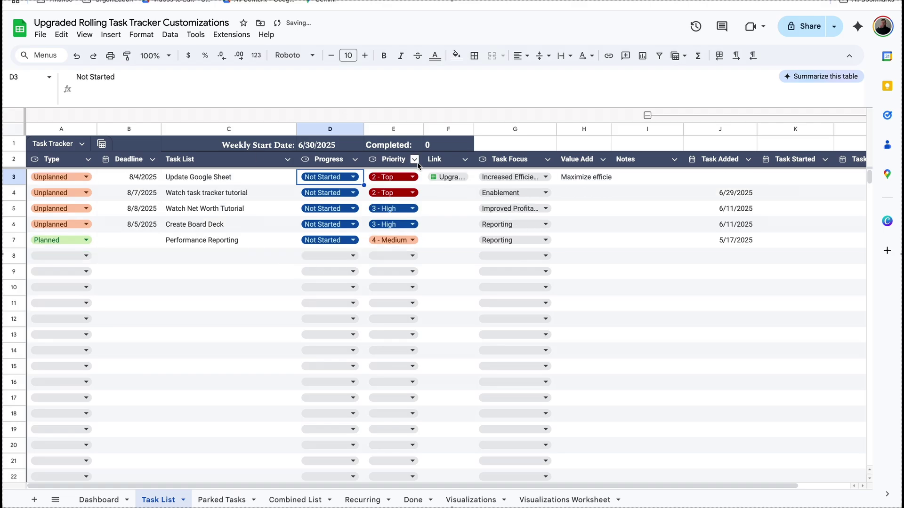
{"action": "left_click", "coordinate": [412, 500]}
{"action": "left_click", "coordinate": [301, 335]}
{"action": "scroll", "coordinate": [301, 337], "scroll_direction": "down", "scroll_amount": 5}
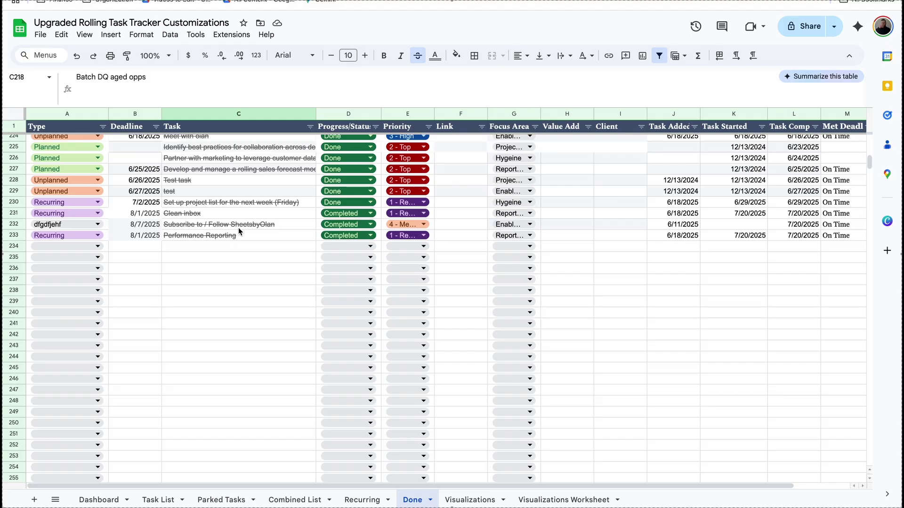
{"action": "left_click", "coordinate": [757, 247]}
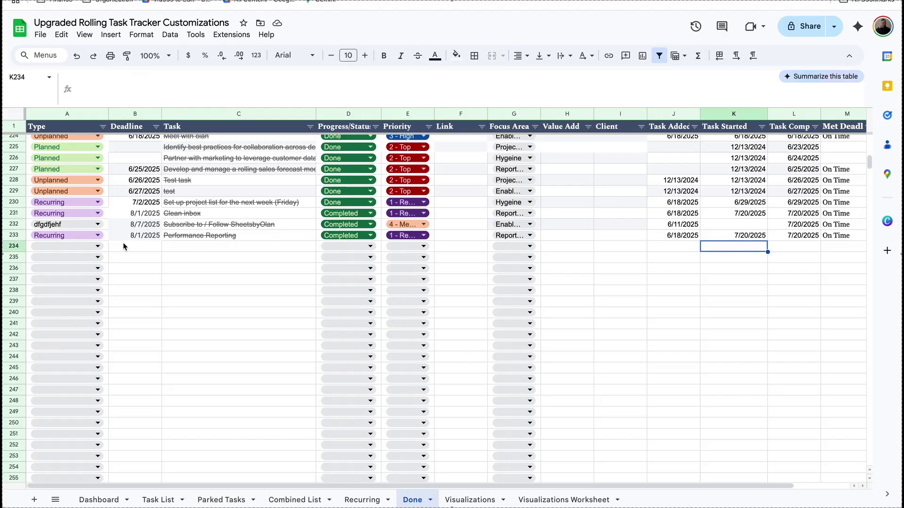
Check the remaining Performance Reporting task on Task List, then return to Done.
{"action": "left_click", "coordinate": [144, 235]}
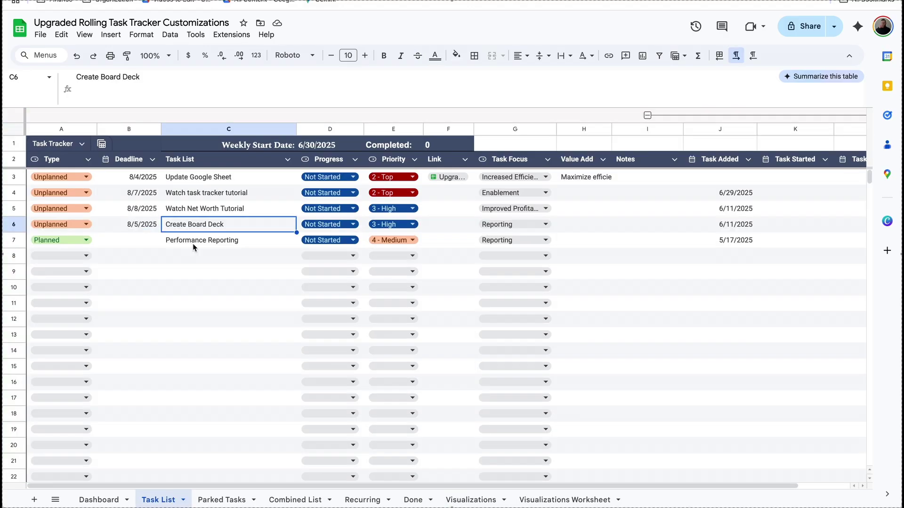
{"action": "left_click", "coordinate": [193, 245]}
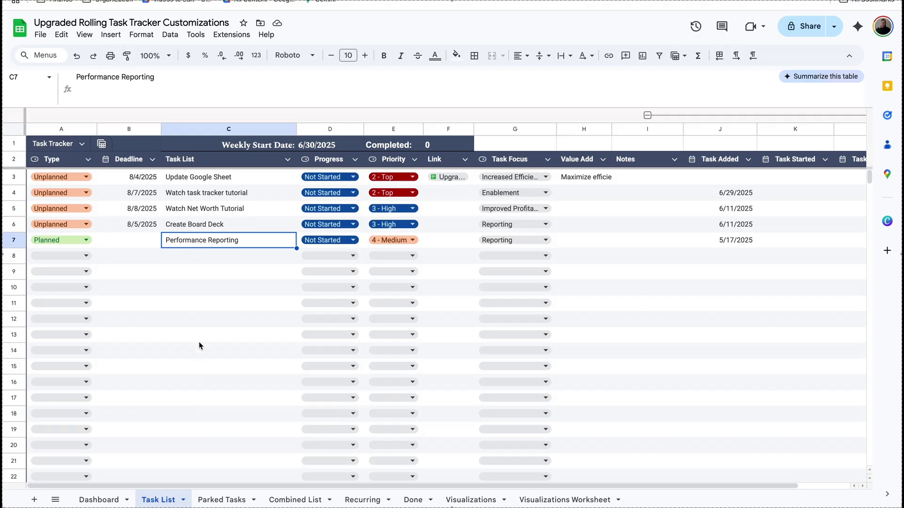
{"action": "left_click", "coordinate": [411, 499]}
Rename the Done sheet to 'Completed Tasks'.
{"action": "left_click", "coordinate": [411, 500]}
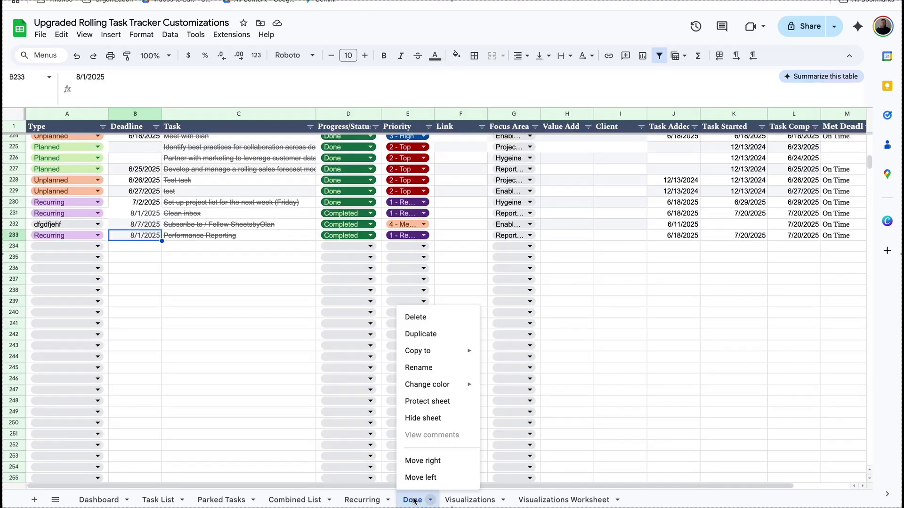
{"action": "left_click", "coordinate": [430, 369]}
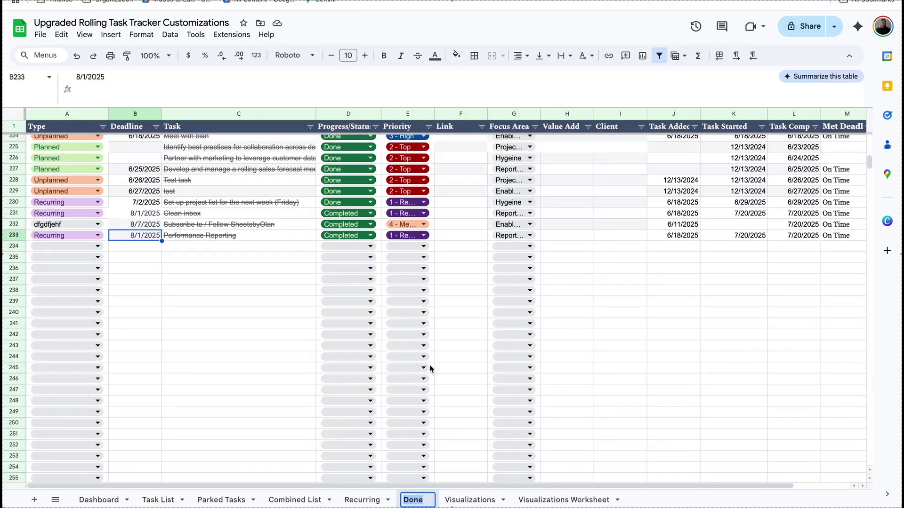
{"action": "type", "text": "Completed Tasks"}
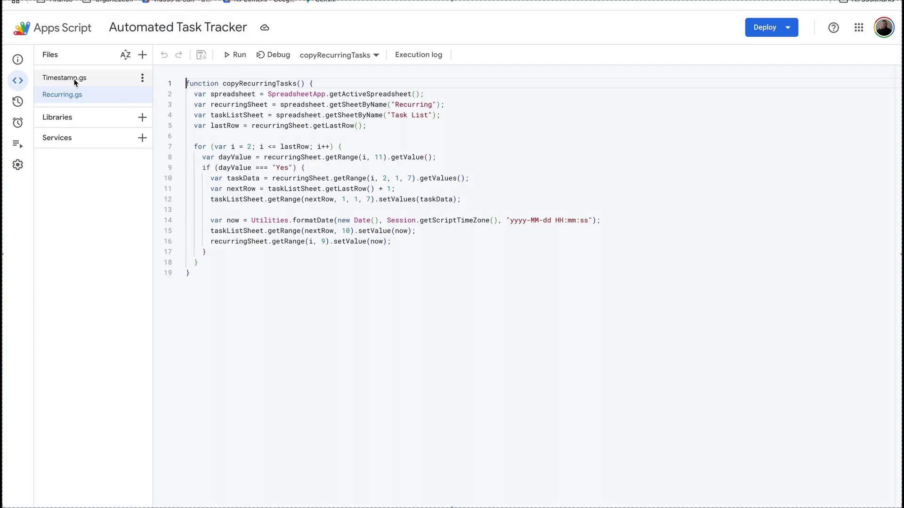
In Timestamp.gs replace the sheet name Done with 'Completed Tasks' and save the project.
{"action": "left_click", "coordinate": [75, 81]}
{"action": "double_click", "coordinate": [404, 251]}
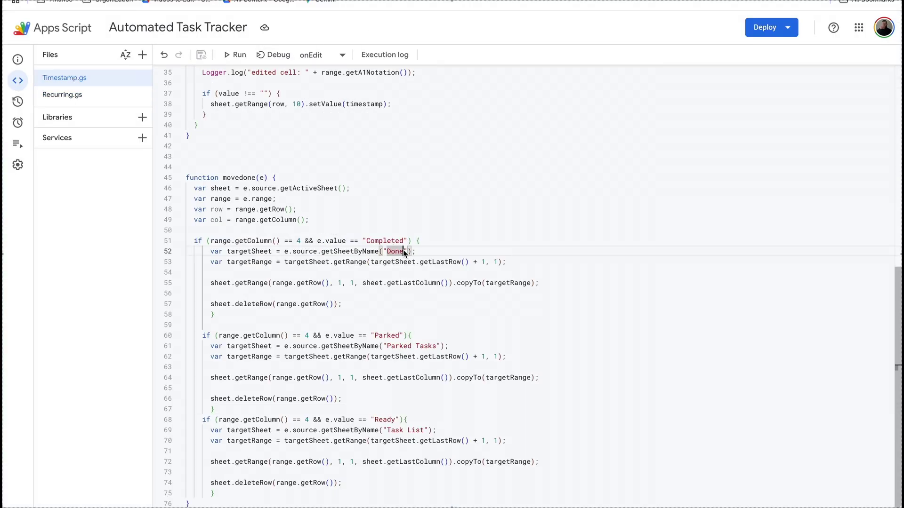
{"action": "type", "text": "Completed"}
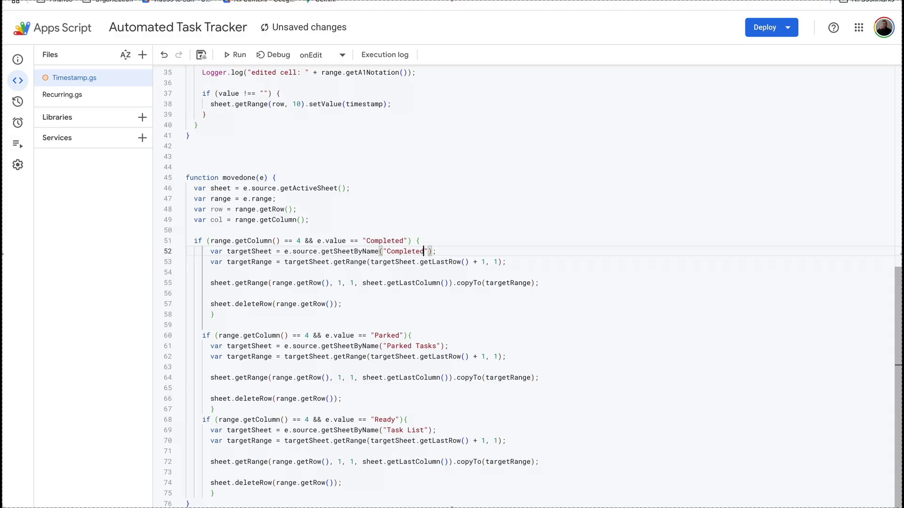
{"action": "type", "text": " Tasks"}
{"action": "left_click", "coordinate": [202, 54]}
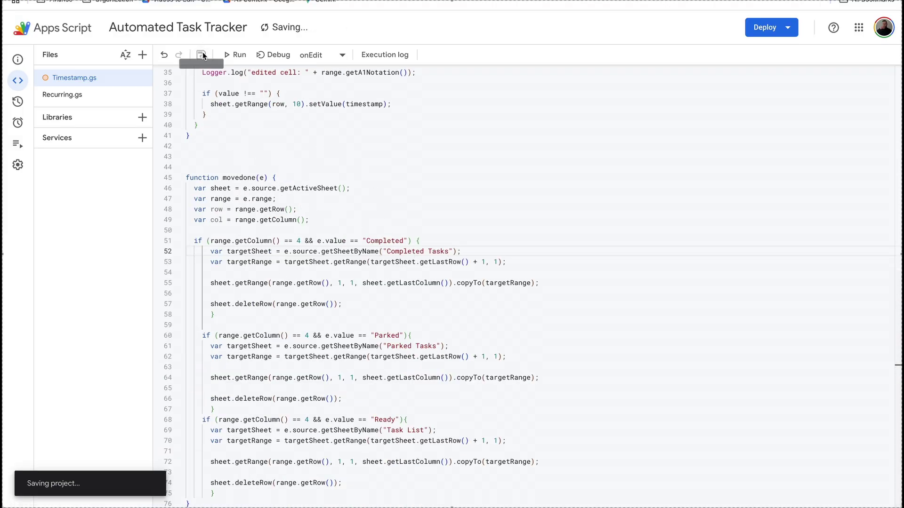
{"action": "key", "text": "ctrl+shift+Tab"}
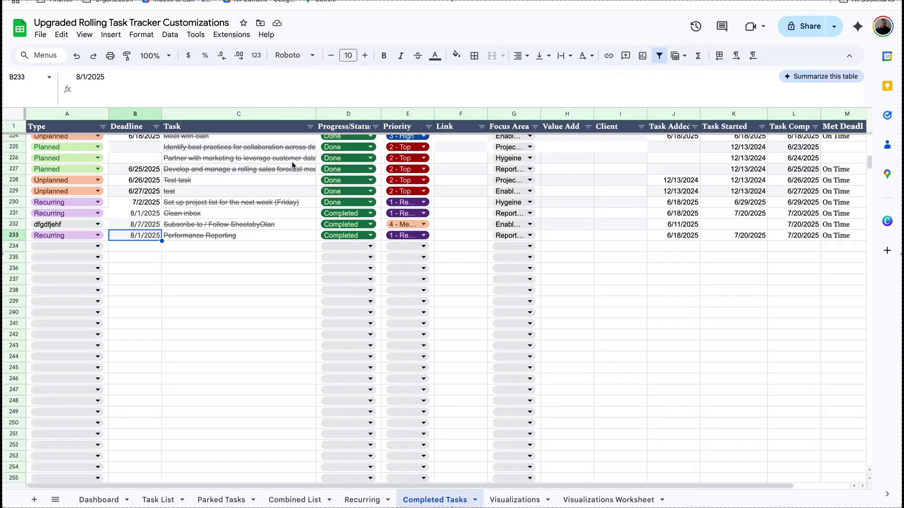
Sort the Task List rows by the Priority column, A to Z.
{"action": "left_click", "coordinate": [158, 499]}
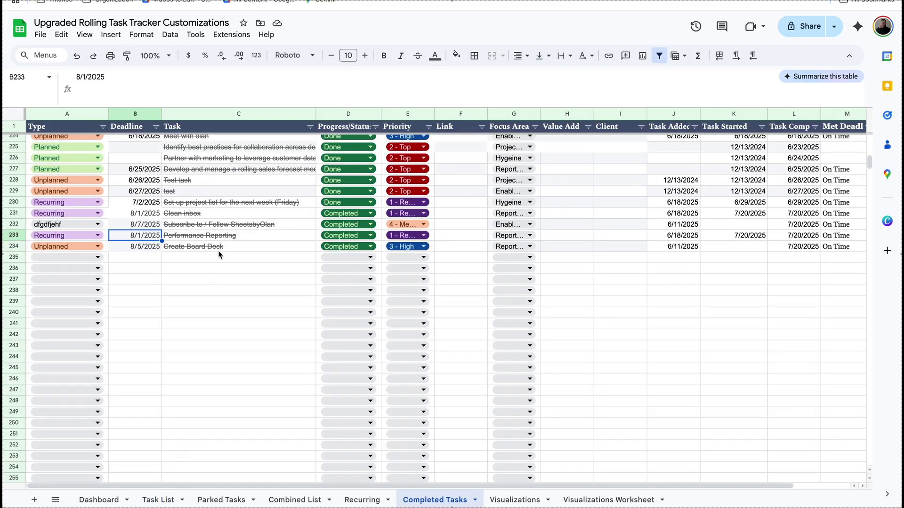
{"action": "left_click", "coordinate": [244, 247]}
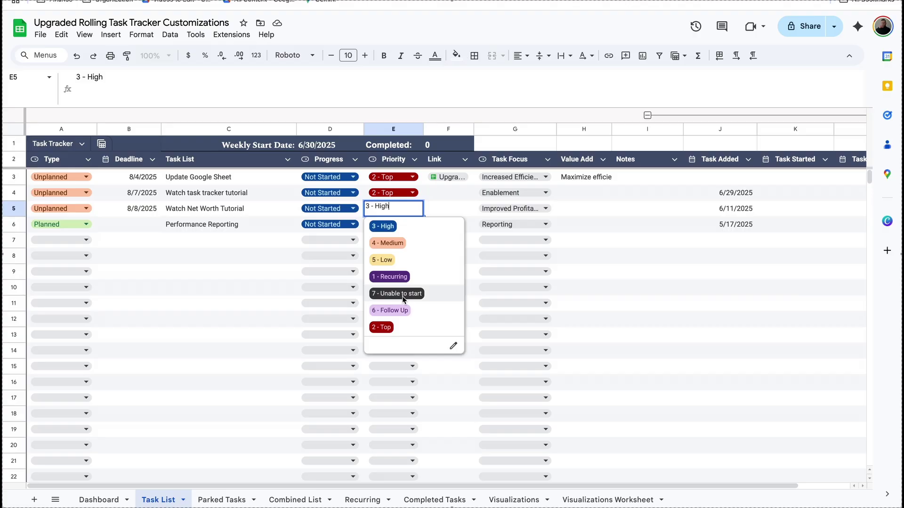
{"action": "left_click", "coordinate": [403, 296]}
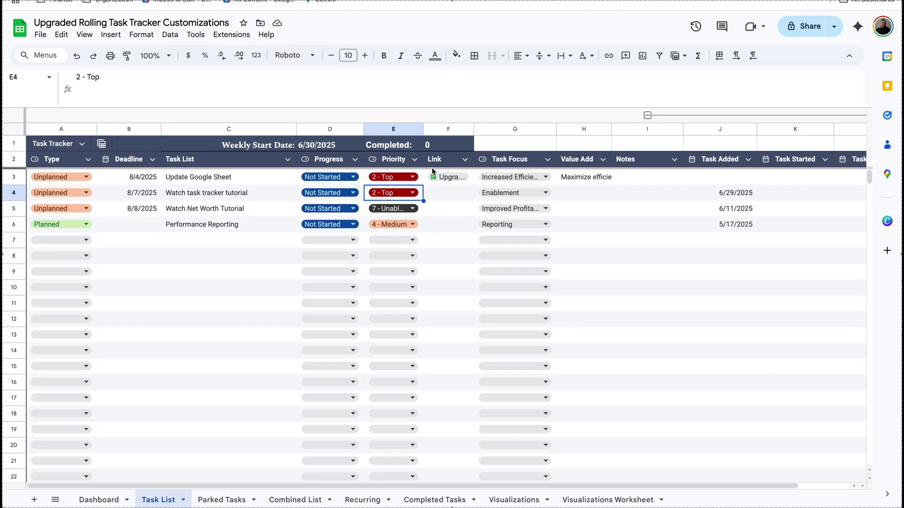
{"action": "left_click", "coordinate": [414, 159]}
{"action": "mouse_move", "coordinate": [451, 197]}
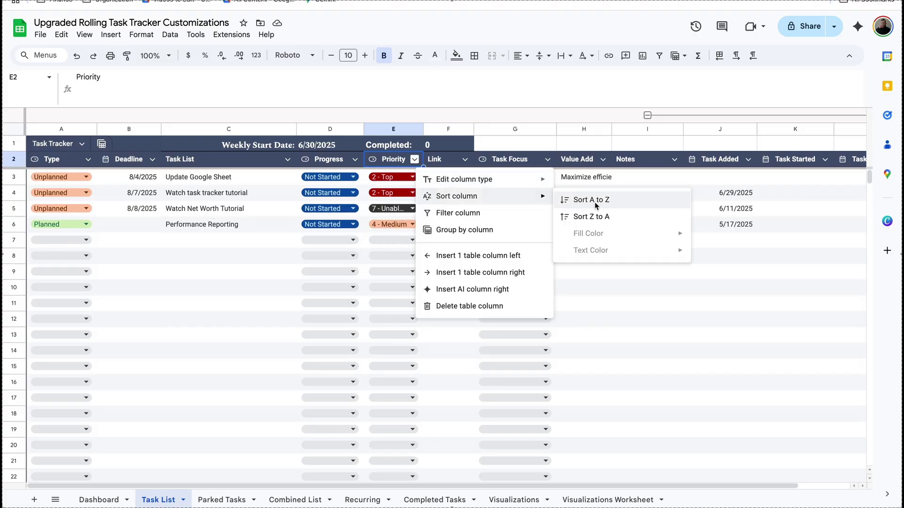
{"action": "left_click", "coordinate": [595, 204]}
Mark Performance Reporting as Parked and confirm it moved to Parked Tasks.
{"action": "left_click", "coordinate": [334, 208]}
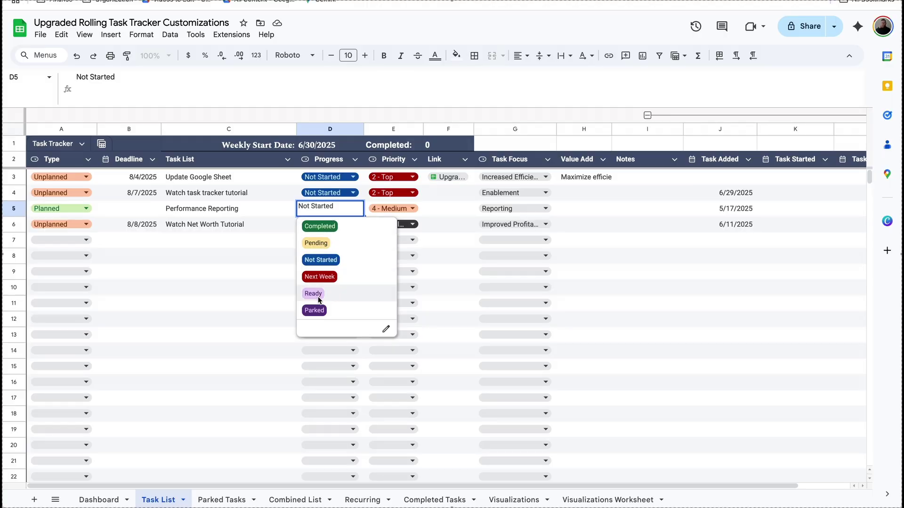
{"action": "left_click", "coordinate": [315, 311]}
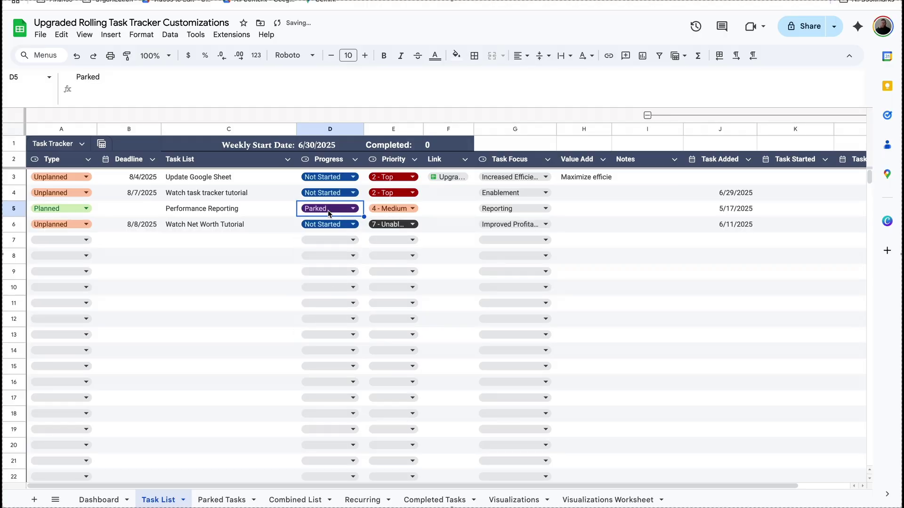
{"action": "left_click", "coordinate": [214, 500]}
{"action": "left_click", "coordinate": [158, 500]}
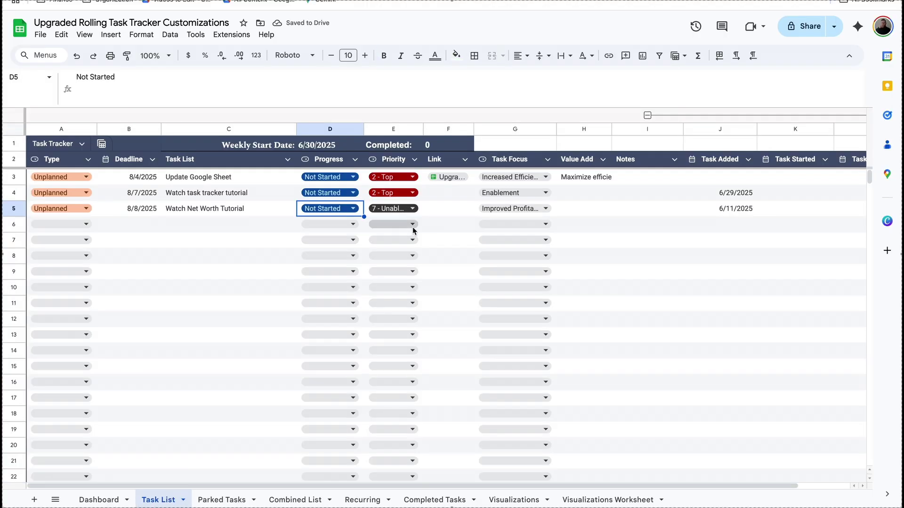
{"action": "left_click", "coordinate": [420, 210]}
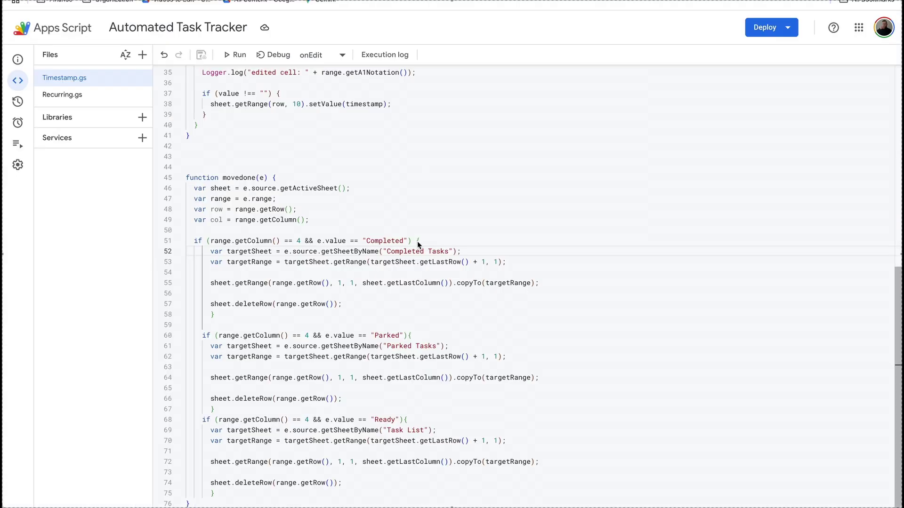
Duplicate the Parked if-block below itself in the movedone function.
{"action": "left_click_drag", "start_coordinate": [226, 406], "coordinate": [181, 334]}
{"action": "key", "text": "ctrl+c"}
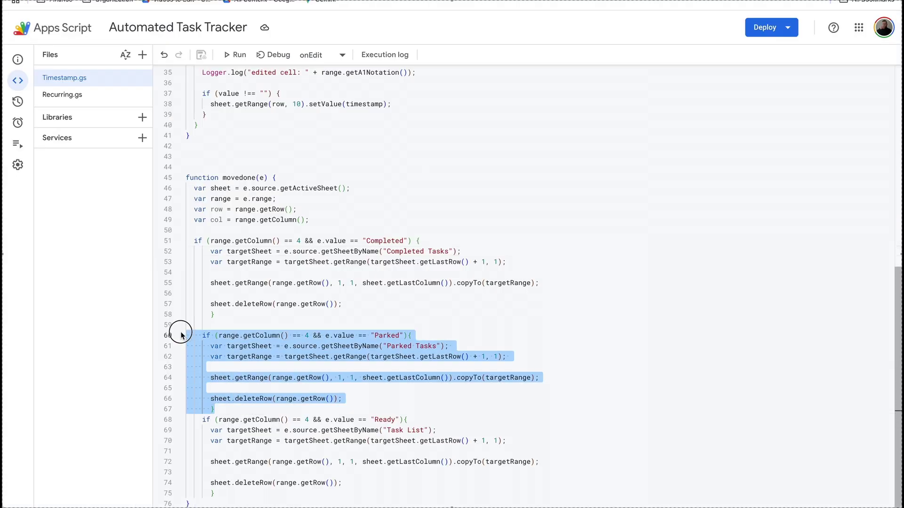
{"action": "left_click", "coordinate": [216, 409]}
{"action": "key", "text": "Return"}
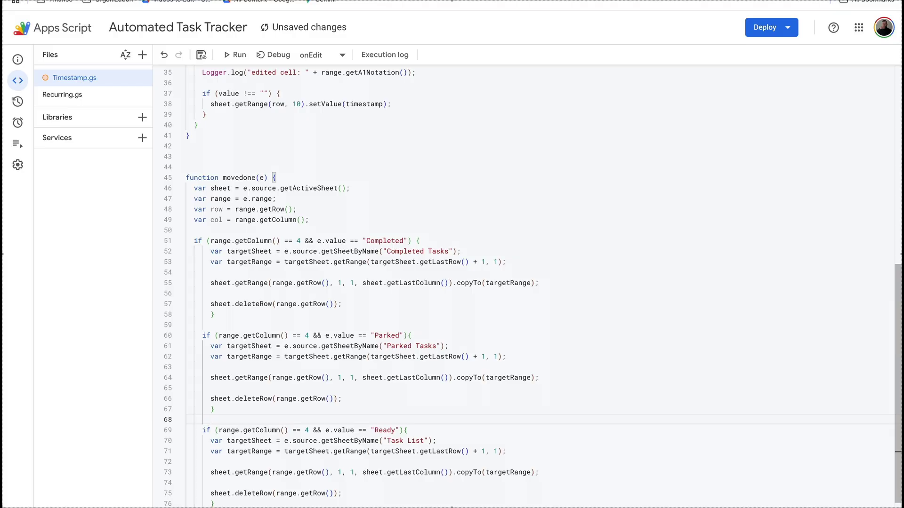
{"action": "key", "text": "ctrl+v"}
{"action": "scroll", "coordinate": [310, 352], "scroll_direction": "down", "scroll_amount": 2}
{"action": "left_click", "coordinate": [310, 352]}
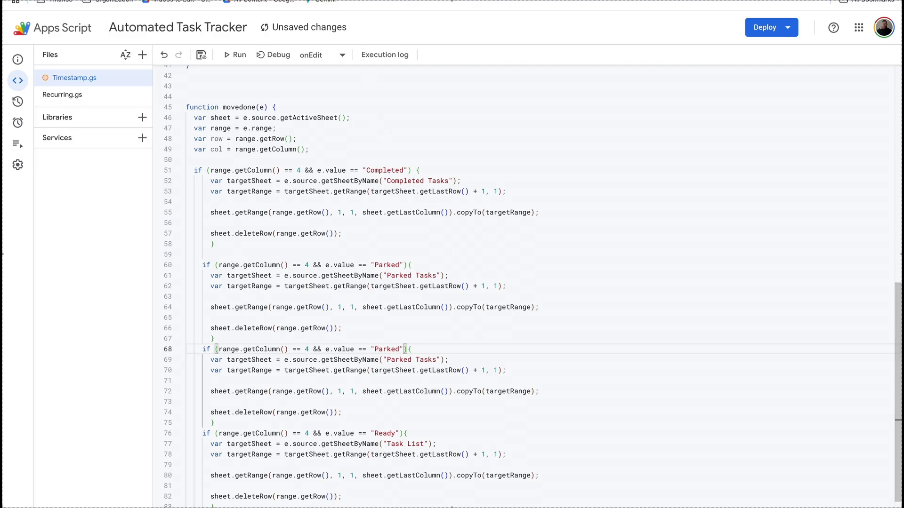
Change the copied condition to '7 - Unable to start' on column 5 and save the script.
{"action": "key", "text": "ctrl+Tab"}
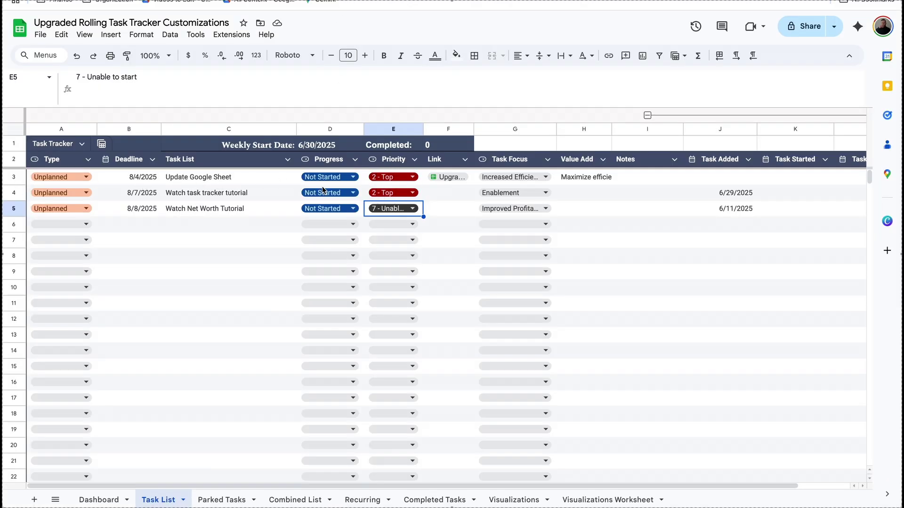
{"action": "left_click", "coordinate": [410, 209]}
{"action": "left_click", "coordinate": [459, 350]}
{"action": "key", "text": "ctrl+c"}
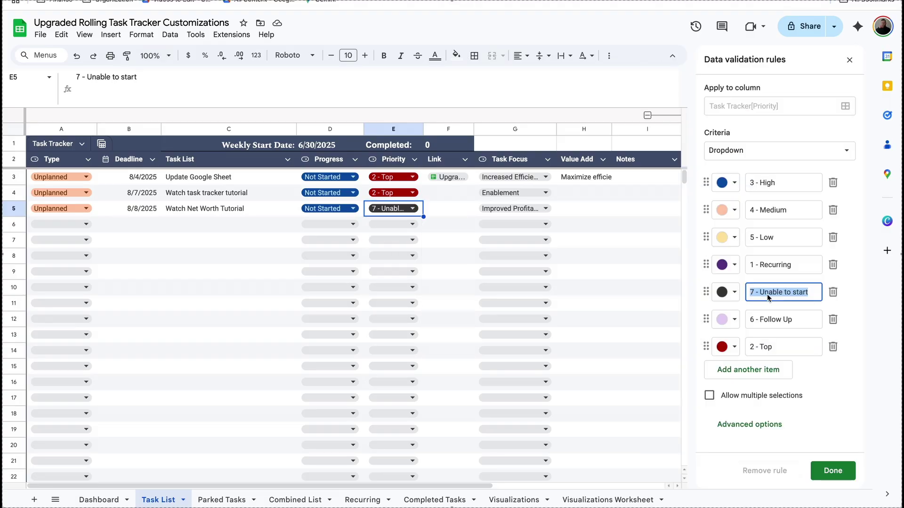
{"action": "left_click", "coordinate": [833, 468]}
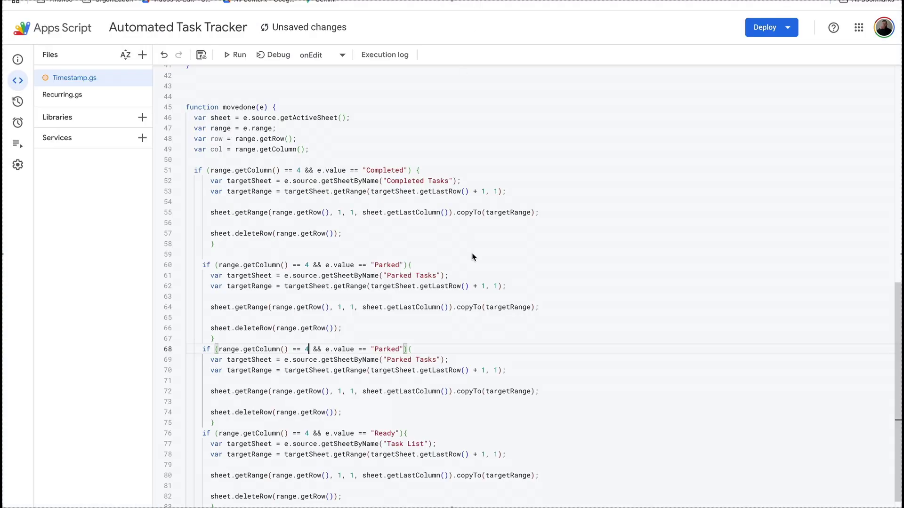
{"action": "double_click", "coordinate": [386, 349]}
{"action": "key", "text": "ctrl+v"}
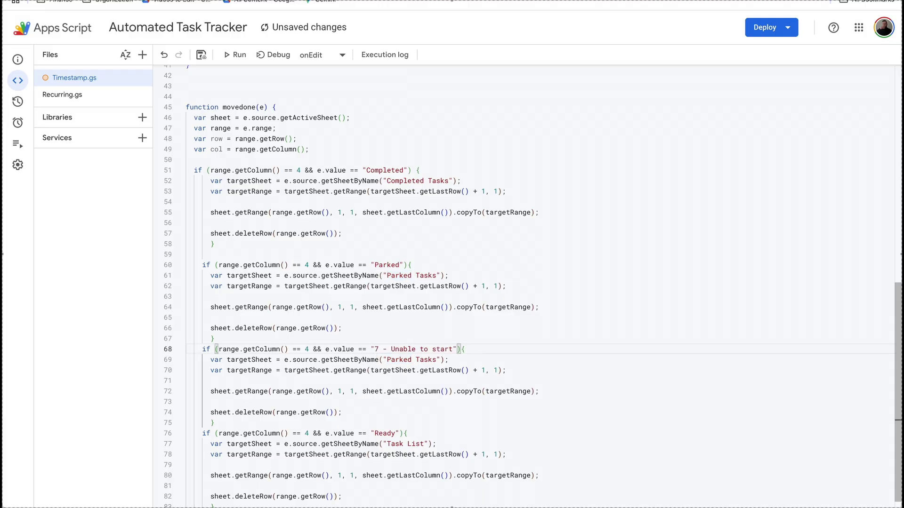
{"action": "key", "text": "ctrl+s"}
{"action": "scroll", "coordinate": [331, 345], "scroll_direction": "down", "scroll_amount": 1}
{"action": "key", "text": "BackSpace"}
{"action": "type", "text": "5"}
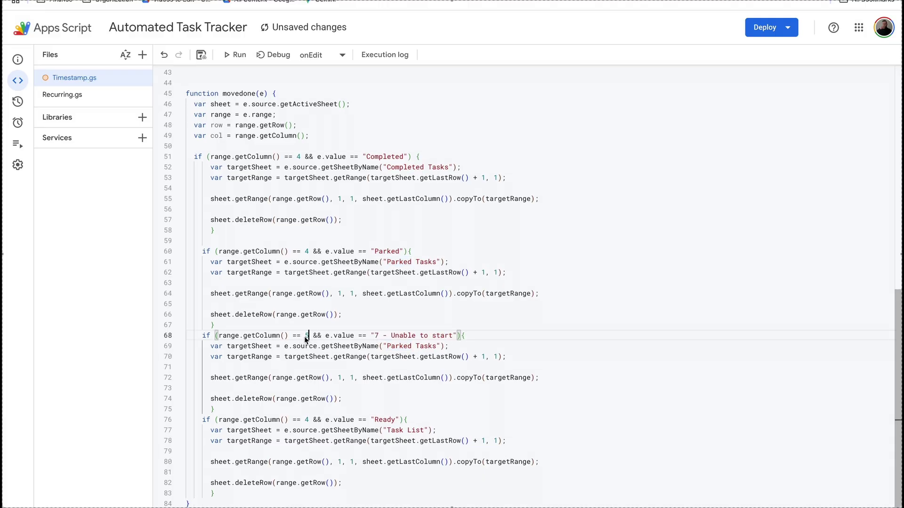
{"action": "left_click", "coordinate": [201, 55]}
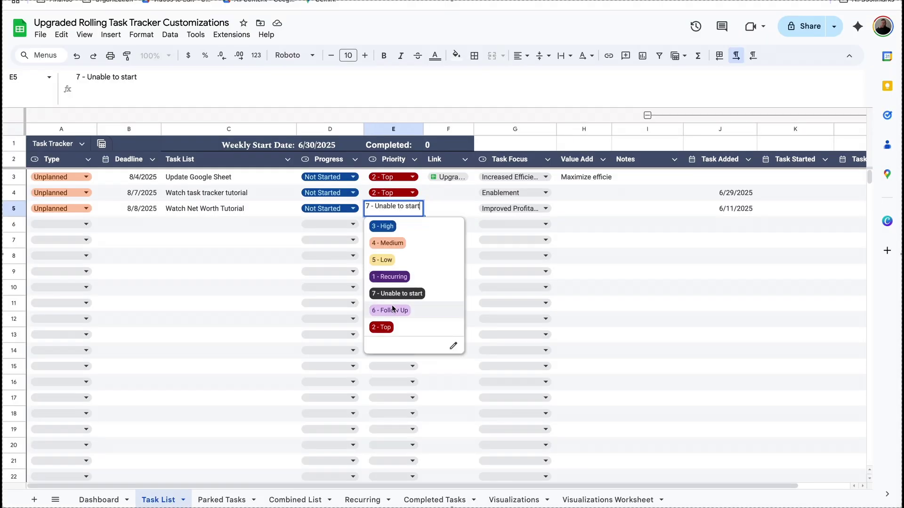
Set Watch Net Worth Tutorial's priority to 7 - Unable to start to test the new rule.
{"action": "key", "text": "Escape"}
{"action": "left_click", "coordinate": [405, 209]}
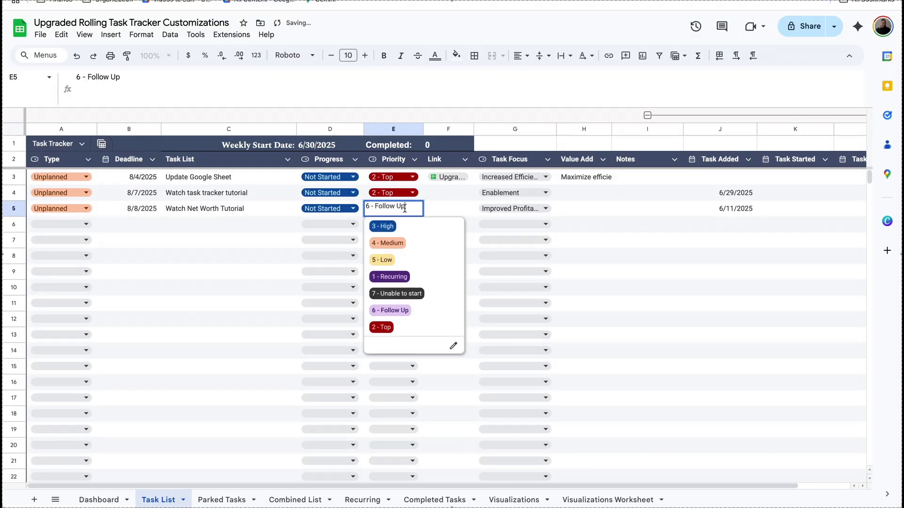
{"action": "left_click", "coordinate": [417, 293]}
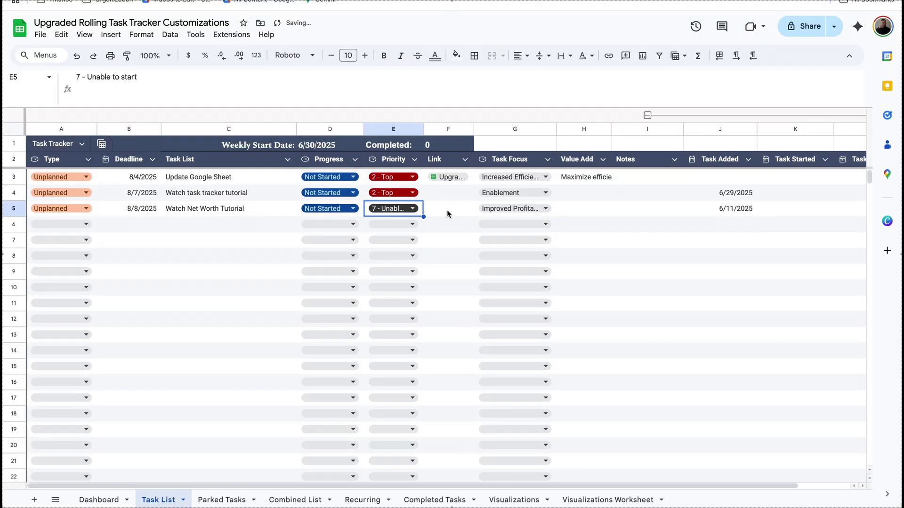
On Parked Tasks, mark Watch Net Worth Tutorial as Ready to send it back.
{"action": "left_click", "coordinate": [222, 499]}
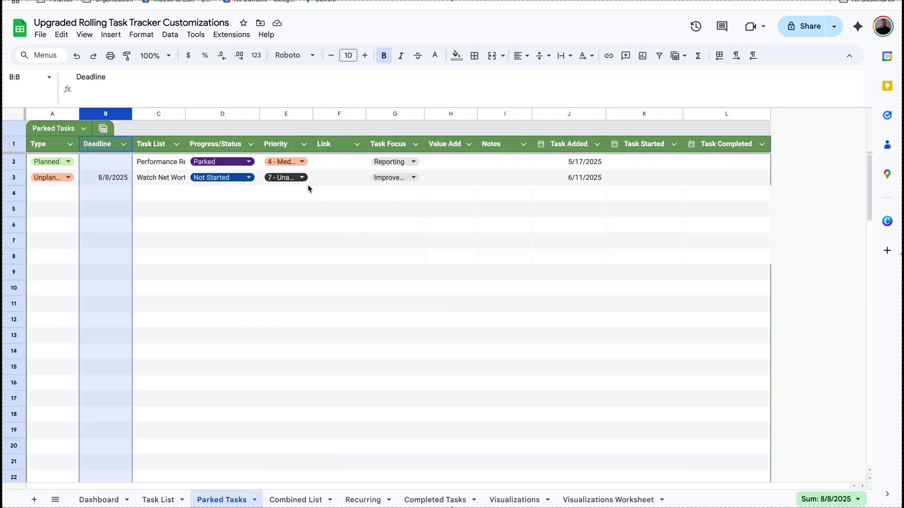
{"action": "left_click", "coordinate": [236, 179]}
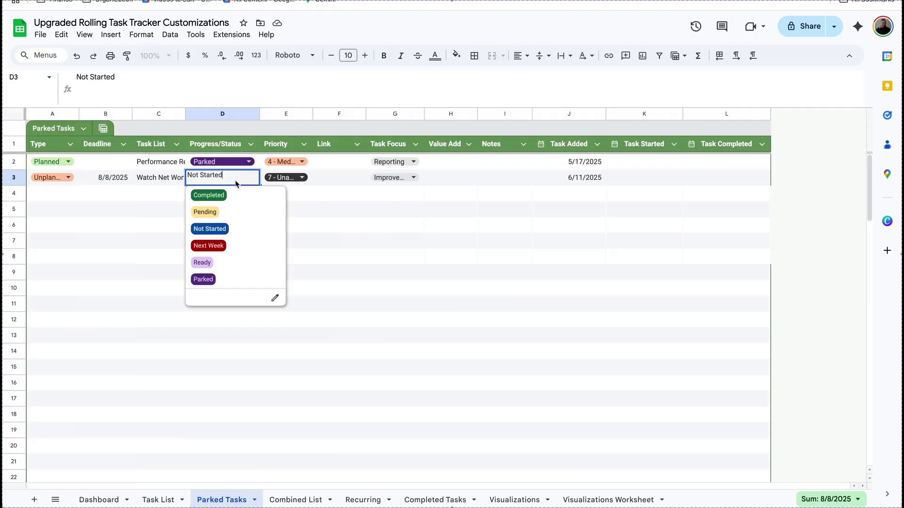
{"action": "left_click", "coordinate": [209, 263]}
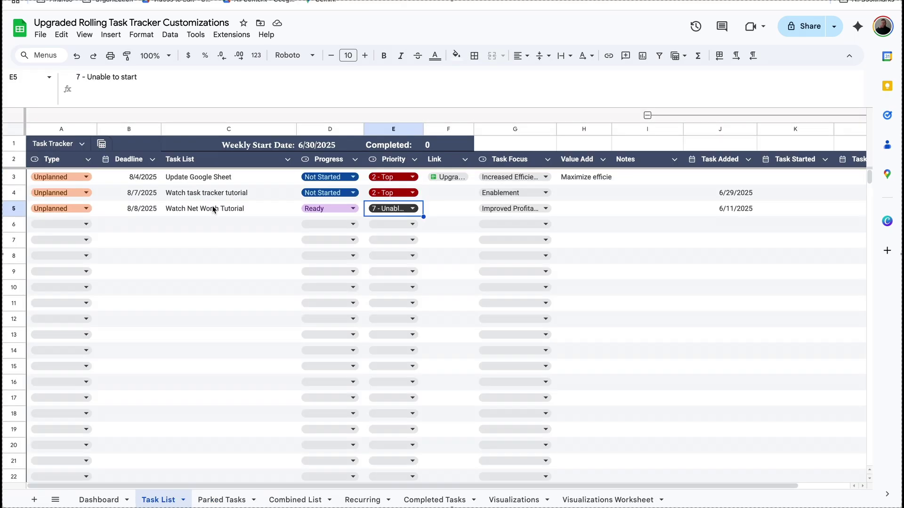
{"action": "left_click", "coordinate": [136, 129]}
Insert a new column left of Deadline headed 'Associate'.
{"action": "right_click", "coordinate": [136, 129]}
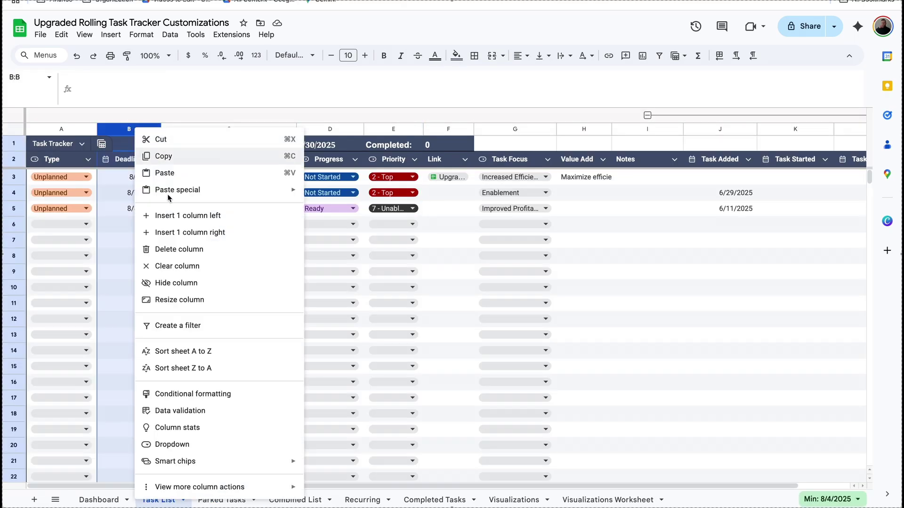
{"action": "left_click", "coordinate": [184, 212]}
{"action": "left_click", "coordinate": [131, 161]}
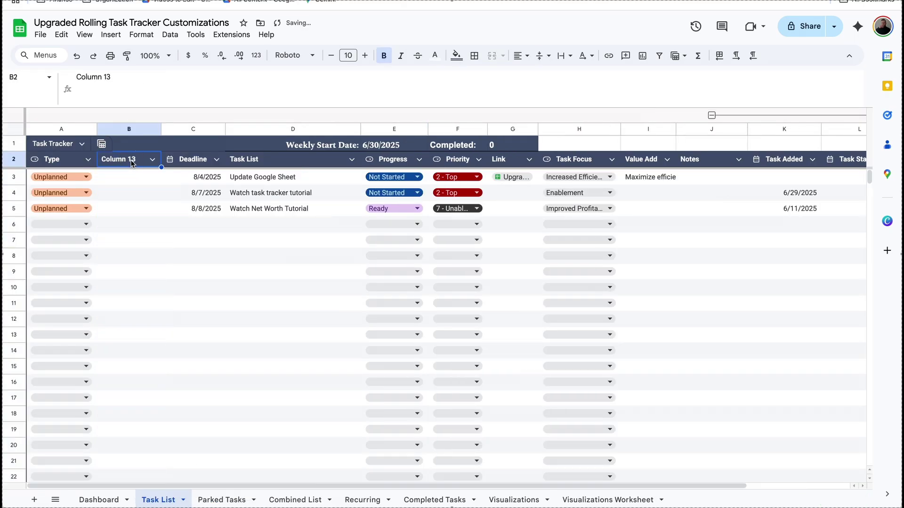
{"action": "type", "text": "Asso"}
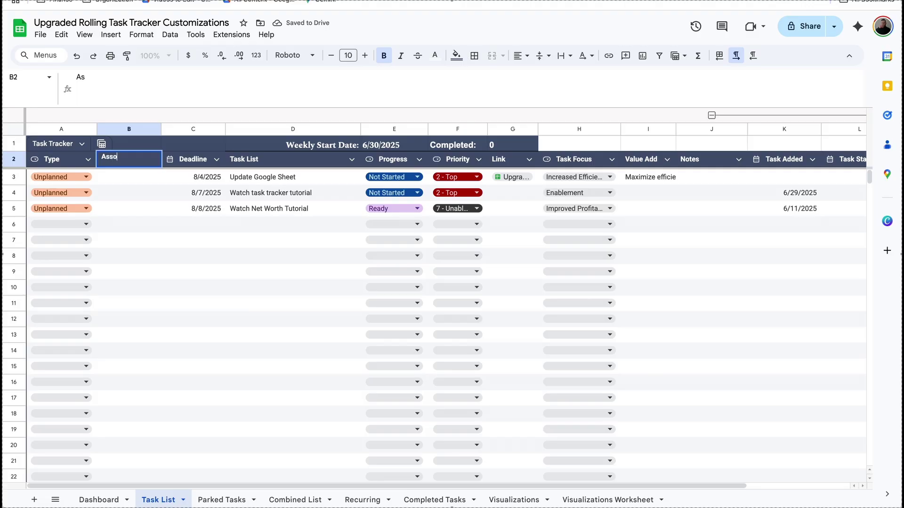
{"action": "type", "text": "ciate"}
{"action": "key", "text": "Return"}
Make Associate a dropdown with Employee 1 in peach and Employee 2 in yellow.
{"action": "left_click", "coordinate": [153, 160]}
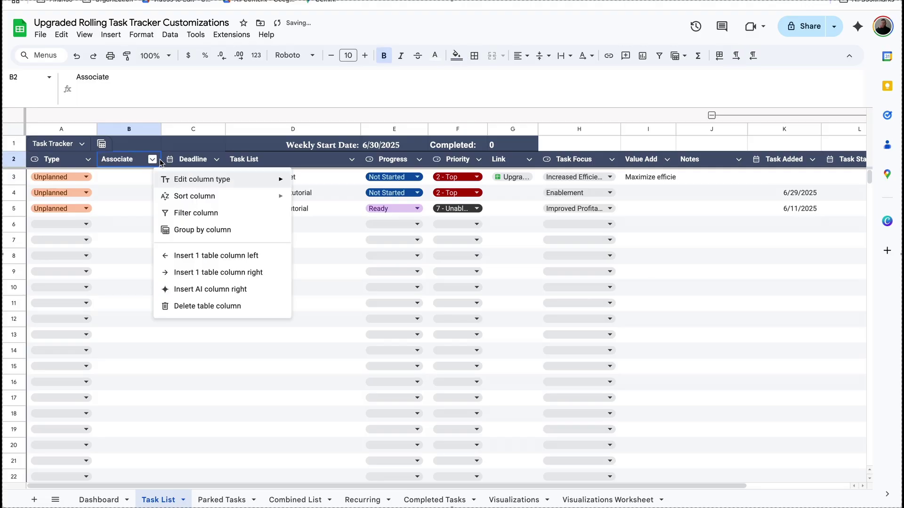
{"action": "mouse_move", "coordinate": [222, 179]}
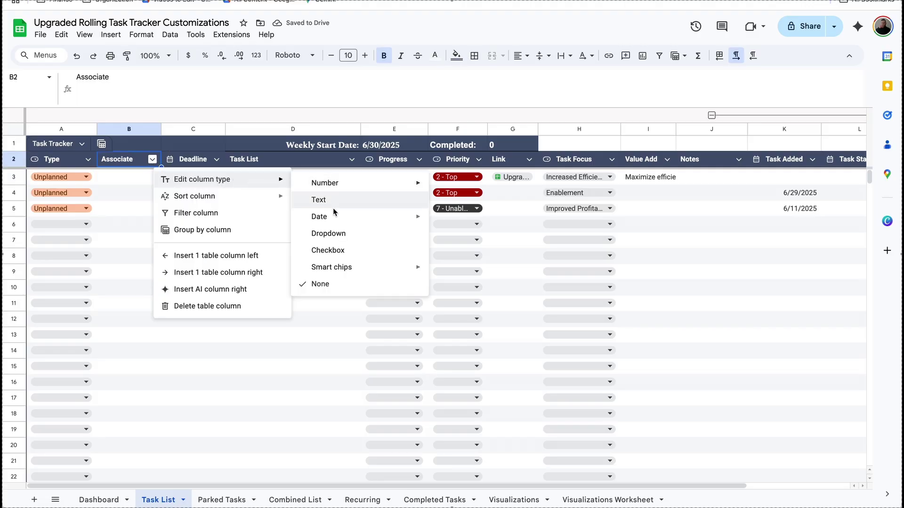
{"action": "left_click", "coordinate": [369, 233]}
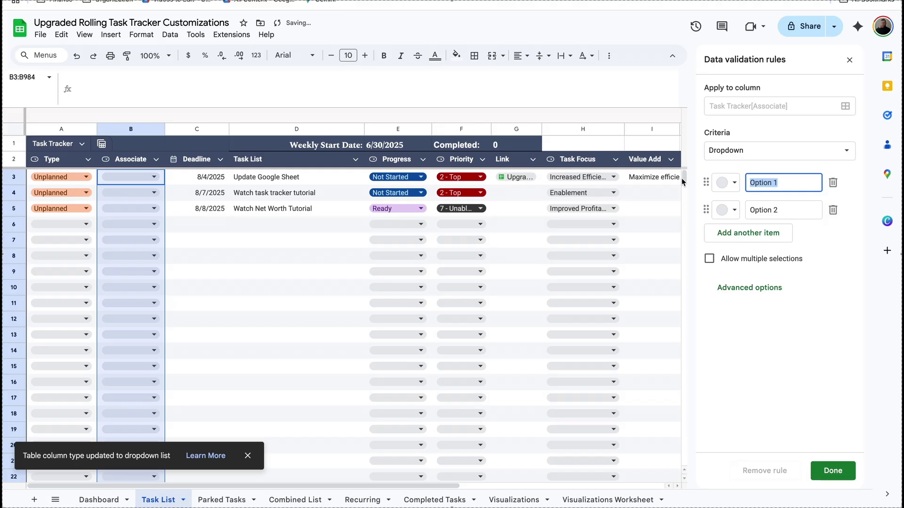
{"action": "type", "text": "Employee 2"}
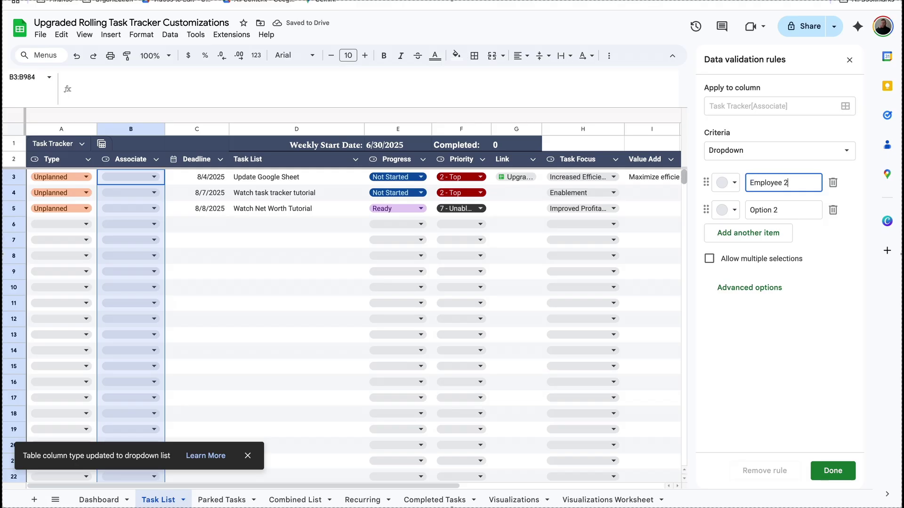
{"action": "key", "text": "BackSpace"}
{"action": "type", "text": "1"}
{"action": "key", "text": "Tab"}
{"action": "type", "text": "Employee 2"}
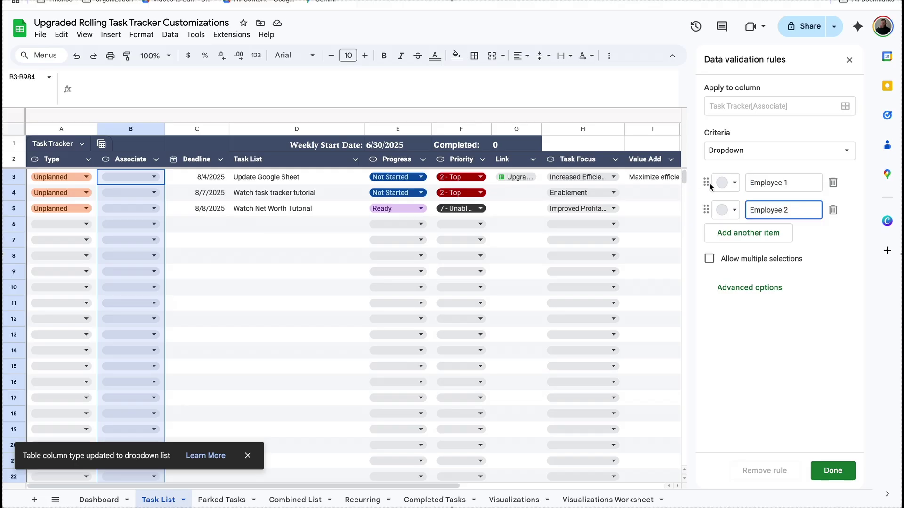
{"action": "left_click", "coordinate": [726, 183]}
{"action": "left_click", "coordinate": [764, 229]}
{"action": "left_click", "coordinate": [727, 210]}
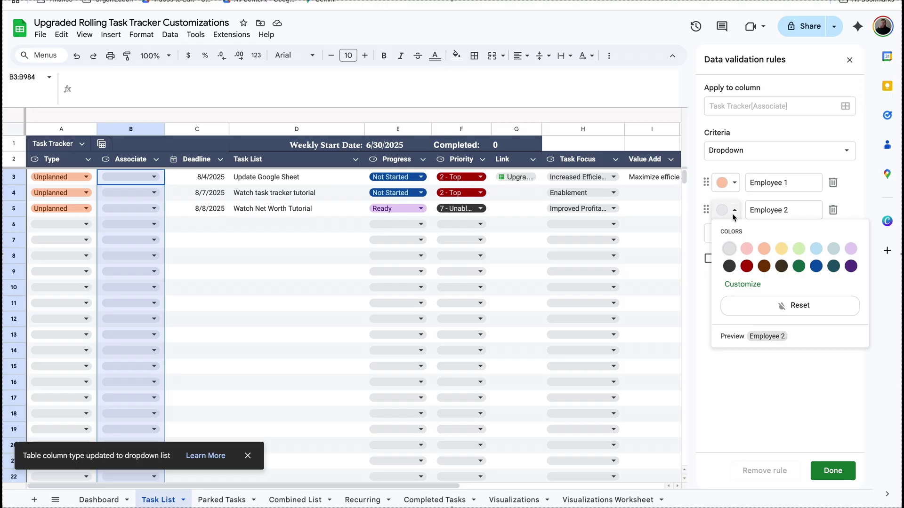
{"action": "left_click", "coordinate": [782, 249]}
{"action": "left_click", "coordinate": [833, 471]}
Assign Employee 1 to Update Google Sheet and Employee 2 to the tutorial task.
{"action": "left_click", "coordinate": [152, 182]}
{"action": "left_click", "coordinate": [124, 192]}
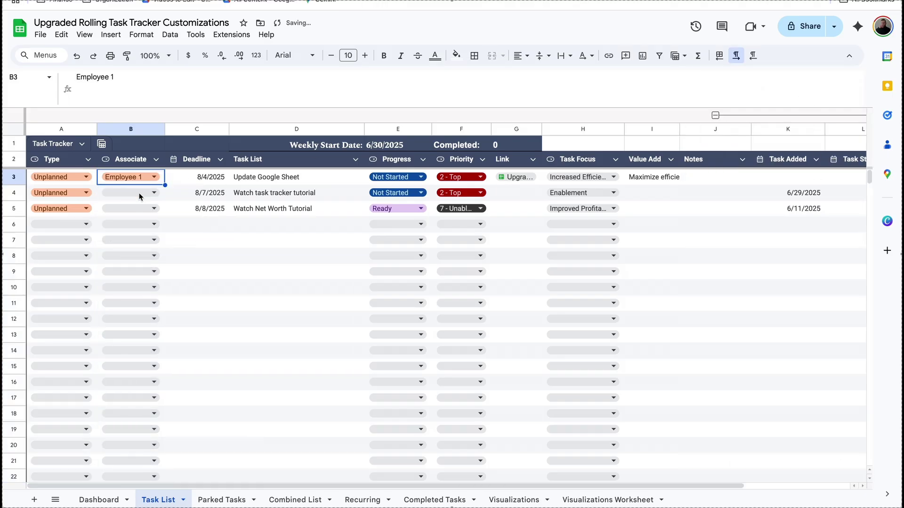
{"action": "left_click", "coordinate": [153, 193]}
{"action": "left_click", "coordinate": [125, 226]}
{"action": "left_click", "coordinate": [197, 177]}
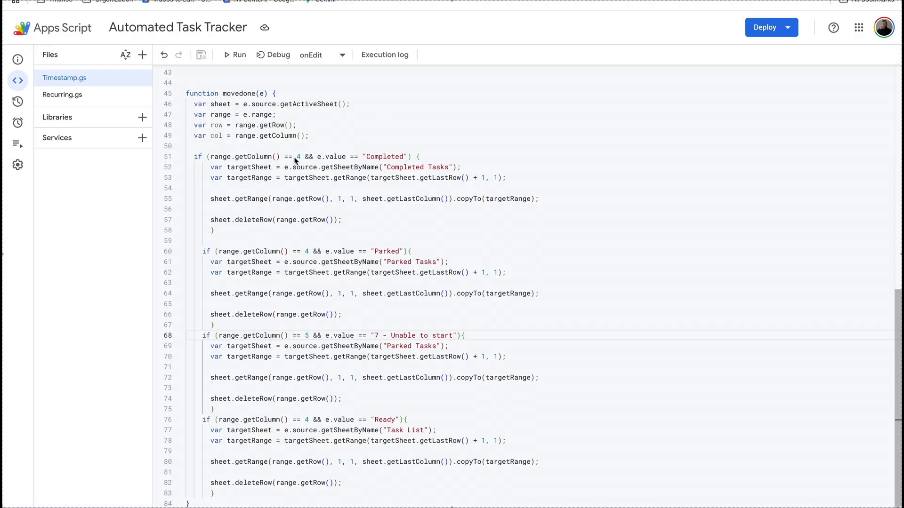
Change the Completed and Parked checks to column 5 and the Unable to start check to column 6.
{"action": "double_click", "coordinate": [296, 158]}
{"action": "type", "text": "5"}
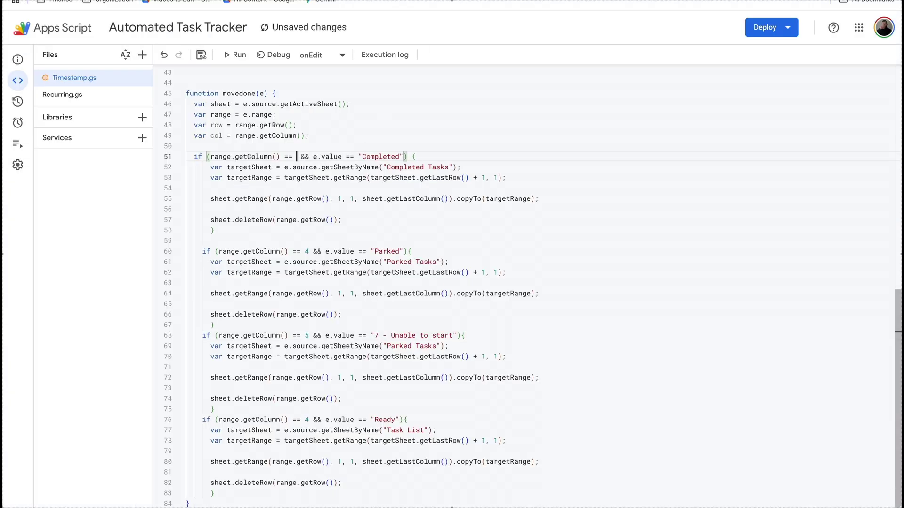
{"action": "double_click", "coordinate": [307, 252]}
{"action": "type", "text": "5"}
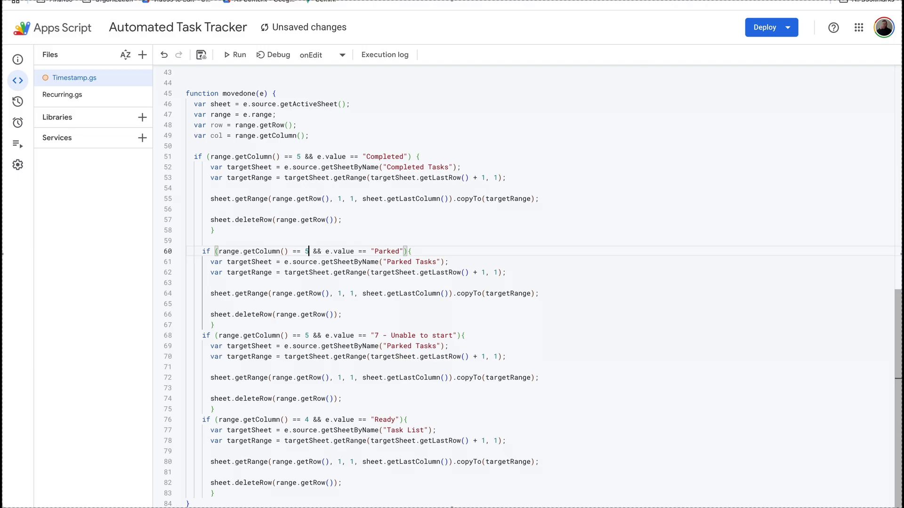
{"action": "double_click", "coordinate": [307, 336]}
{"action": "type", "text": "6"}
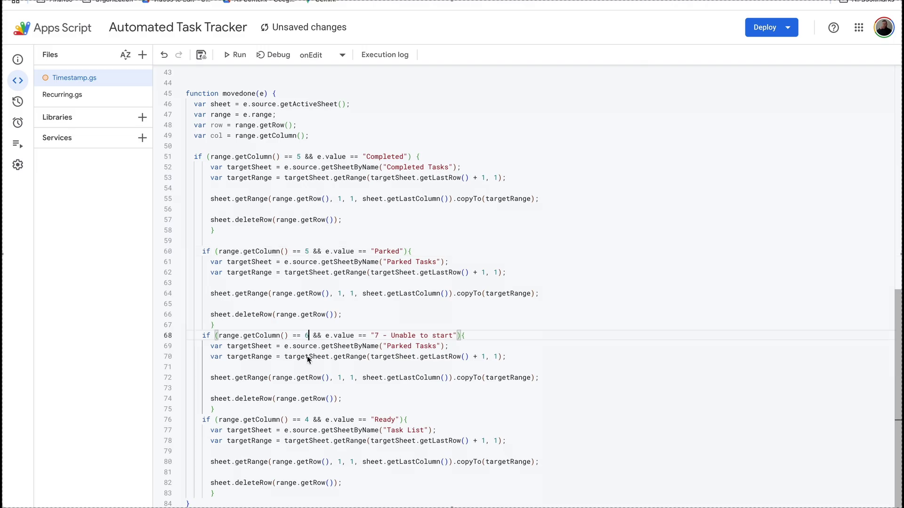
{"action": "left_click", "coordinate": [309, 422]}
{"action": "scroll", "coordinate": [302, 418], "scroll_direction": "up", "scroll_amount": 7}
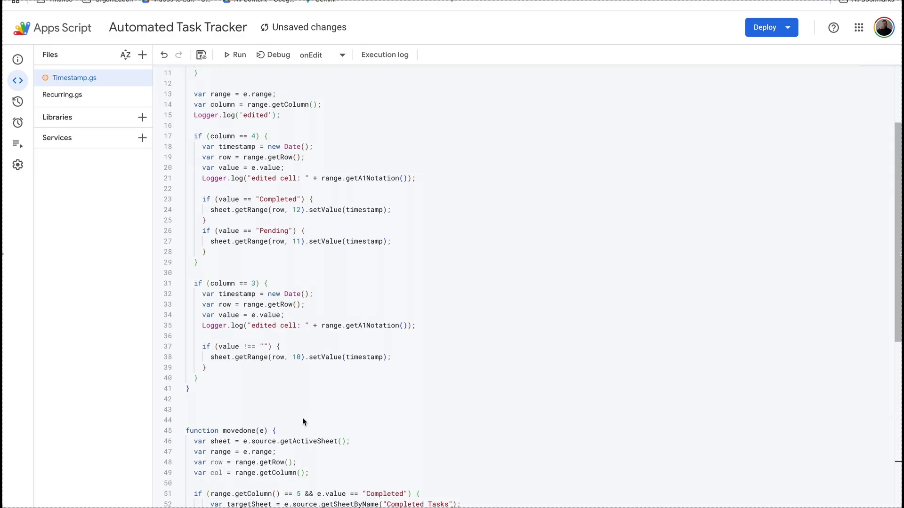
{"action": "left_click", "coordinate": [256, 292]}
{"action": "left_click", "coordinate": [256, 284]}
Update the stamp columns to 11, 13 and 12, line 17's check to 5, and save.
{"action": "left_click", "coordinate": [300, 357]}
{"action": "key", "text": "BackSpace"}
{"action": "type", "text": "1"}
{"action": "scroll", "coordinate": [305, 334], "scroll_direction": "up", "scroll_amount": 2}
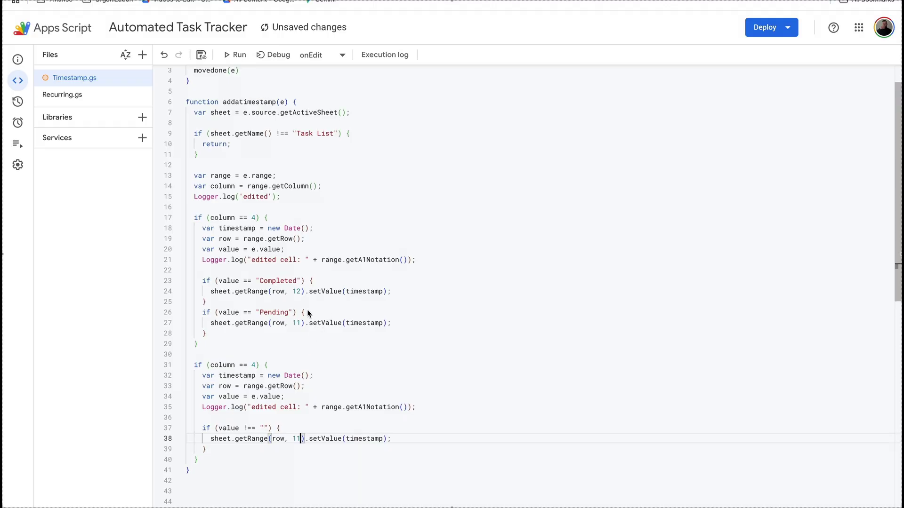
{"action": "left_click", "coordinate": [302, 292]}
{"action": "key", "text": "BackSpace"}
{"action": "type", "text": "3"}
{"action": "left_click", "coordinate": [301, 323]}
{"action": "key", "text": "BackSpace"}
{"action": "type", "text": "2"}
{"action": "scroll", "coordinate": [532, 282], "scroll_direction": "up", "scroll_amount": 1}
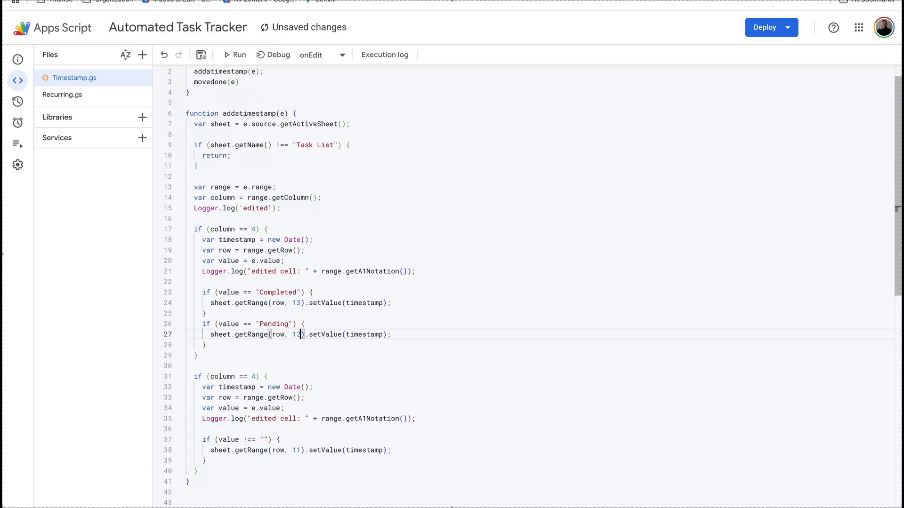
{"action": "left_click", "coordinate": [256, 255]}
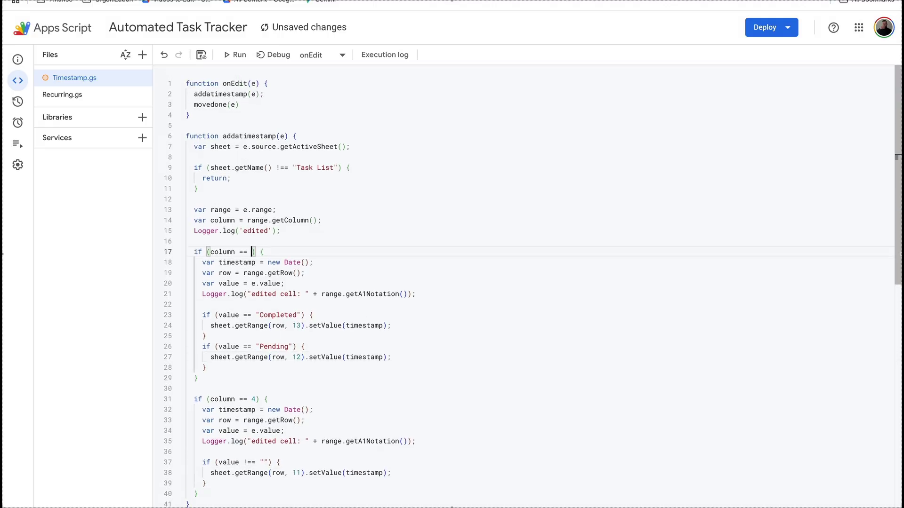
{"action": "key", "text": "BackSpace"}
{"action": "type", "text": "5"}
{"action": "scroll", "coordinate": [248, 224], "scroll_direction": "down", "scroll_amount": 10}
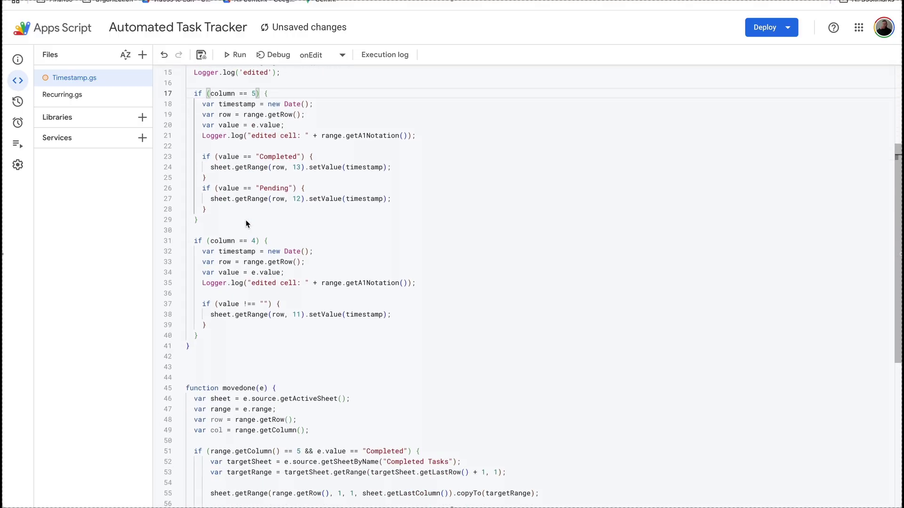
{"action": "left_click", "coordinate": [207, 55]}
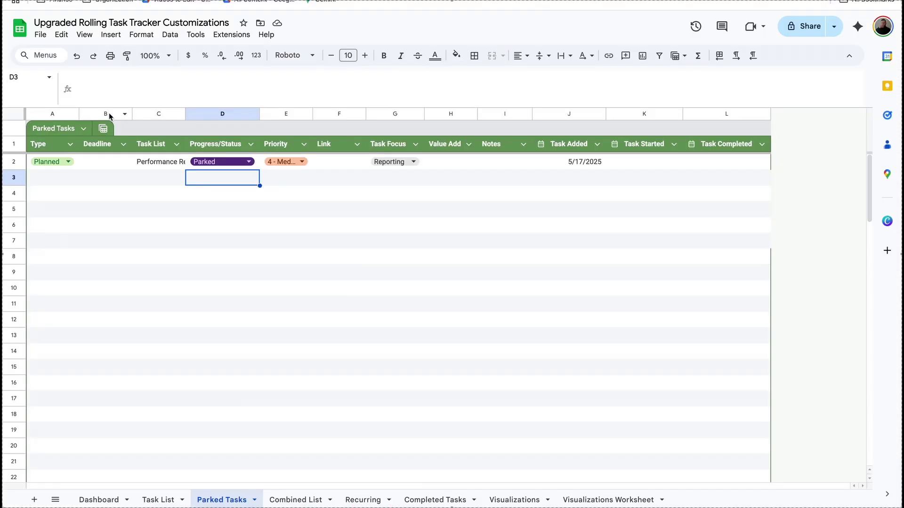
Insert Associate columns before Deadline on the Parked Tasks and Combined List sheets.
{"action": "right_click", "coordinate": [109, 112]}
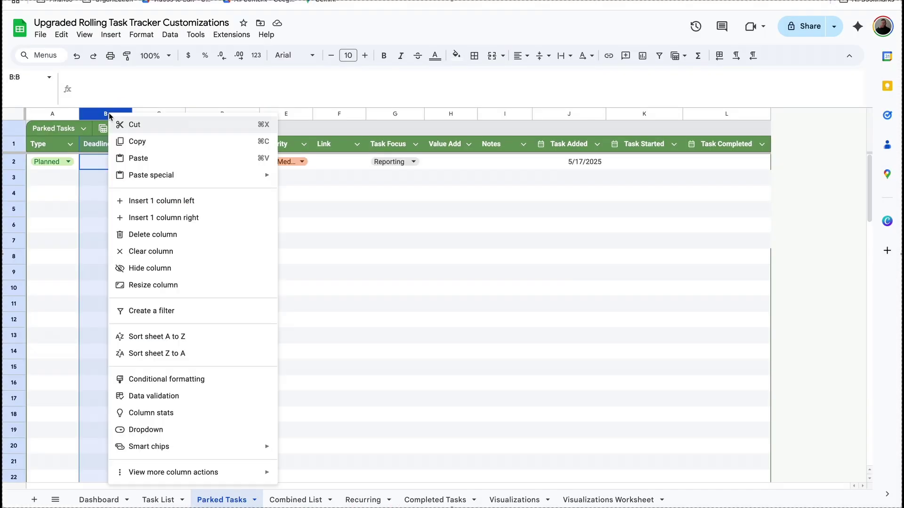
{"action": "left_click", "coordinate": [156, 201]}
{"action": "left_click", "coordinate": [106, 144]}
{"action": "type", "text": "Associate"}
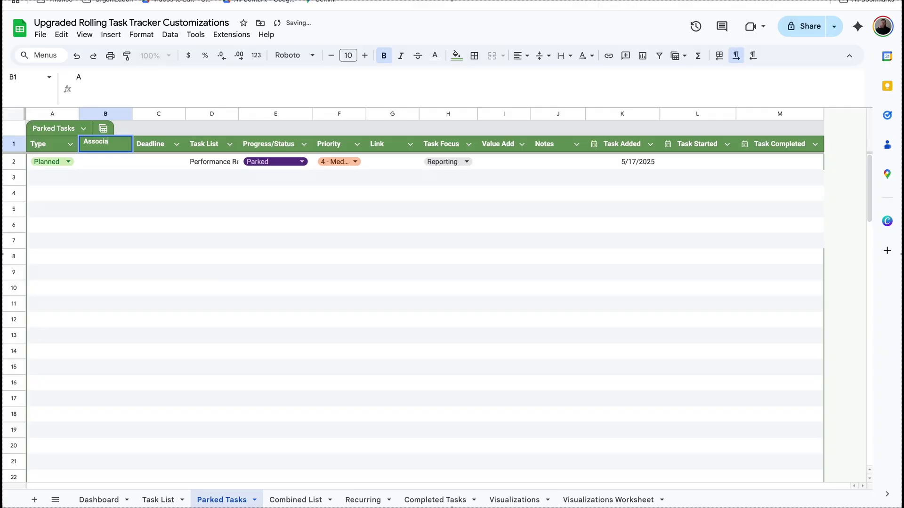
{"action": "key", "text": "Return"}
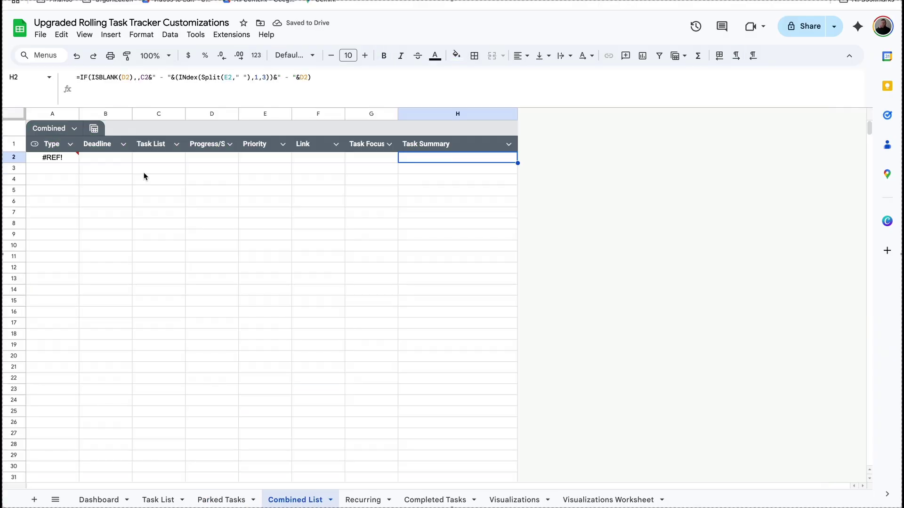
{"action": "right_click", "coordinate": [108, 116]}
{"action": "left_click", "coordinate": [149, 204]}
{"action": "left_click", "coordinate": [113, 143]}
{"action": "type", "text": "Associate"}
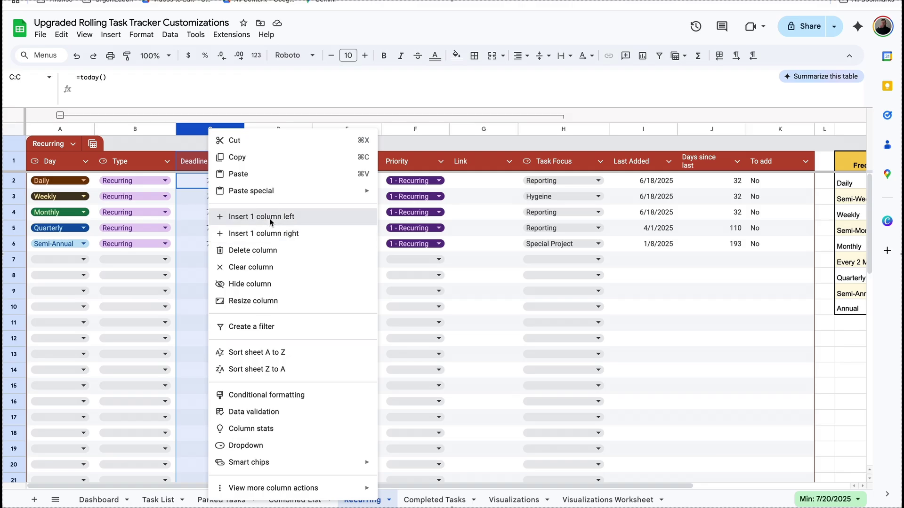
Insert Associate columns on Recurring and Completed Tasks (the latter typed as 'Associart').
{"action": "left_click", "coordinate": [254, 216]}
{"action": "left_click", "coordinate": [212, 161]}
{"action": "type", "text": "Associate"}
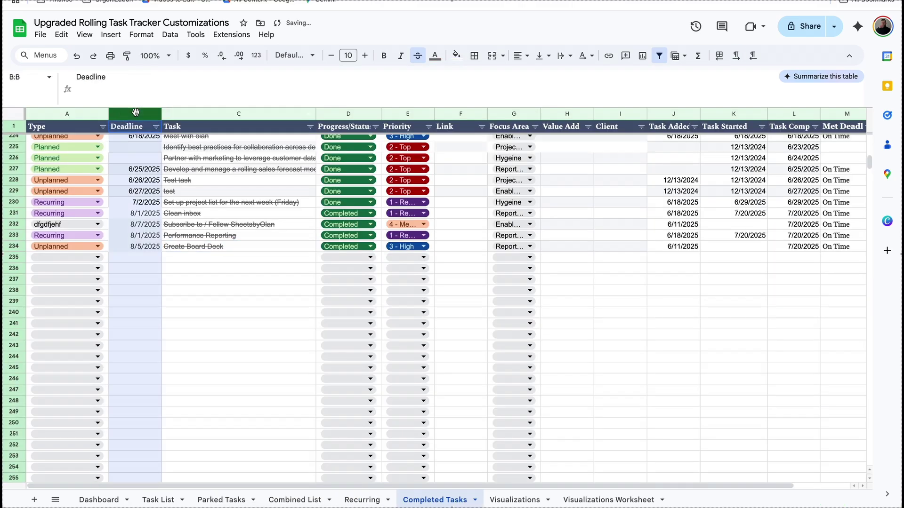
{"action": "right_click", "coordinate": [135, 114]}
{"action": "left_click", "coordinate": [188, 200]}
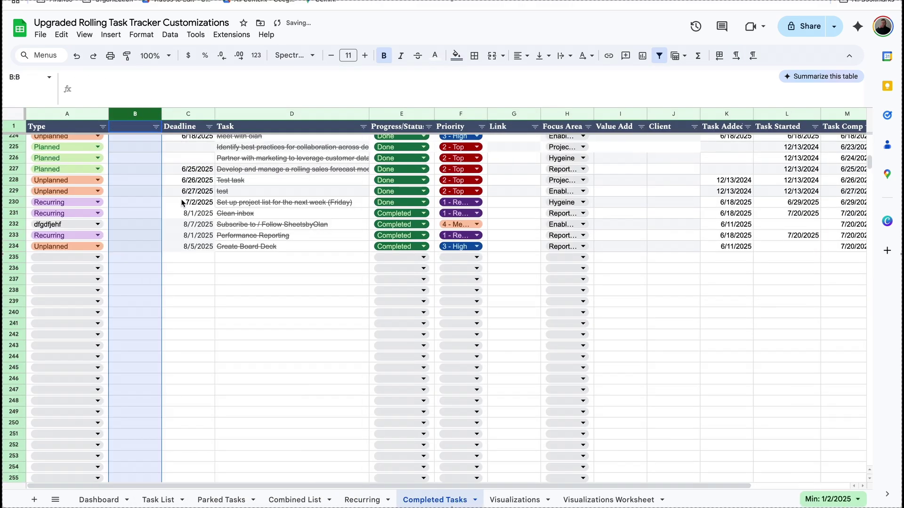
{"action": "left_click", "coordinate": [135, 127]}
{"action": "type", "text": "Associart"}
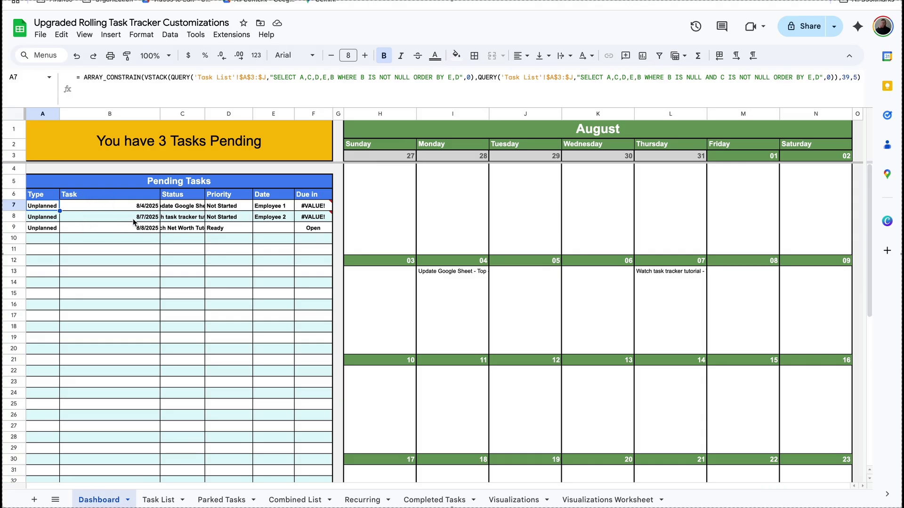
Insert a new Dashboard column B with an Associate heading in B6, then return to Task List.
{"action": "left_click", "coordinate": [110, 115]}
{"action": "right_click", "coordinate": [107, 116]}
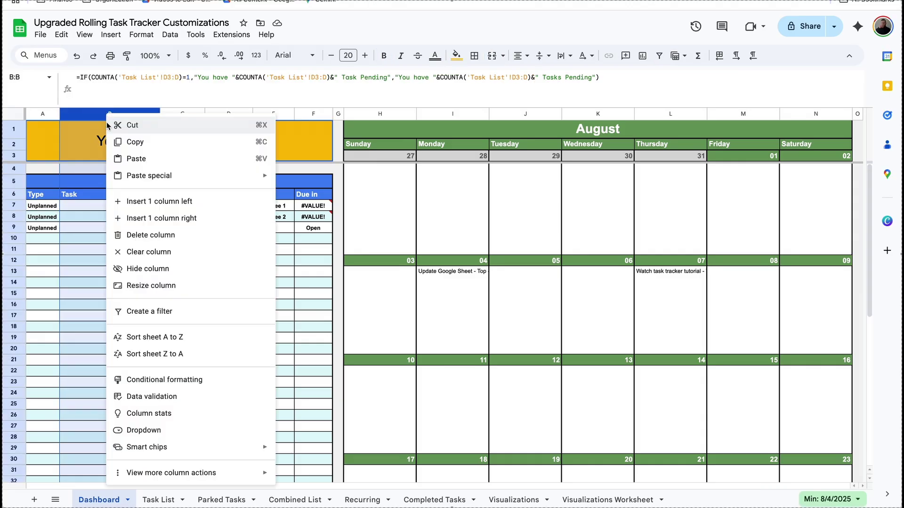
{"action": "left_click", "coordinate": [151, 208]}
{"action": "left_click", "coordinate": [107, 195]}
{"action": "type", "text": "As"}
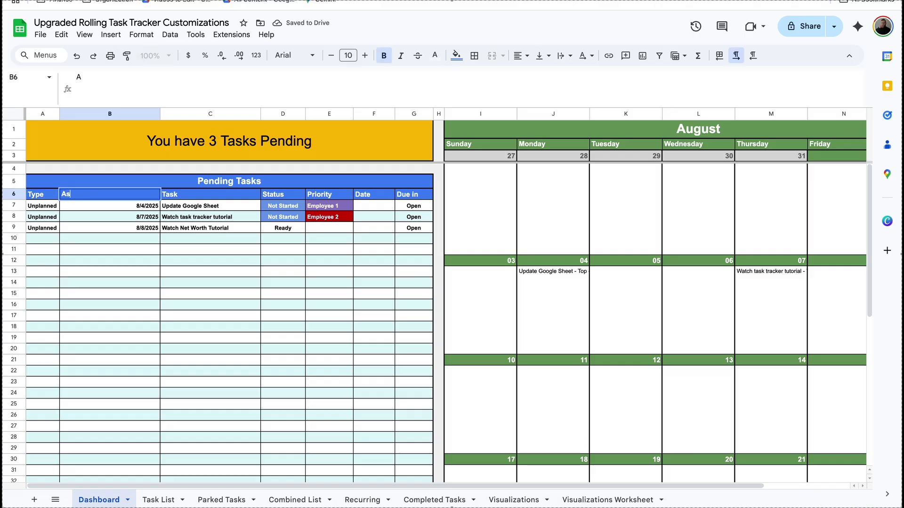
{"action": "type", "text": "sociate"}
{"action": "left_click", "coordinate": [158, 500]}
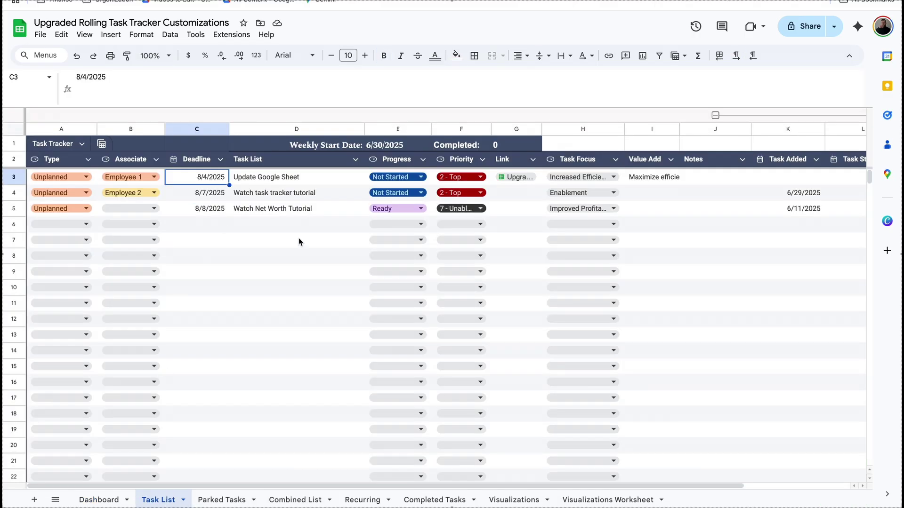
Inspect the Associate values and the A2 QUERY formula on Combined List.
{"action": "left_click", "coordinate": [227, 500]}
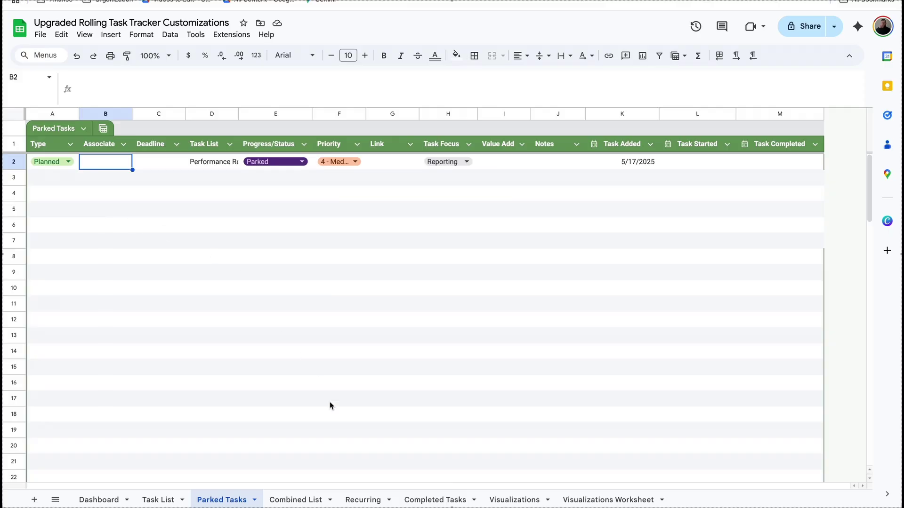
{"action": "left_click", "coordinate": [298, 500]}
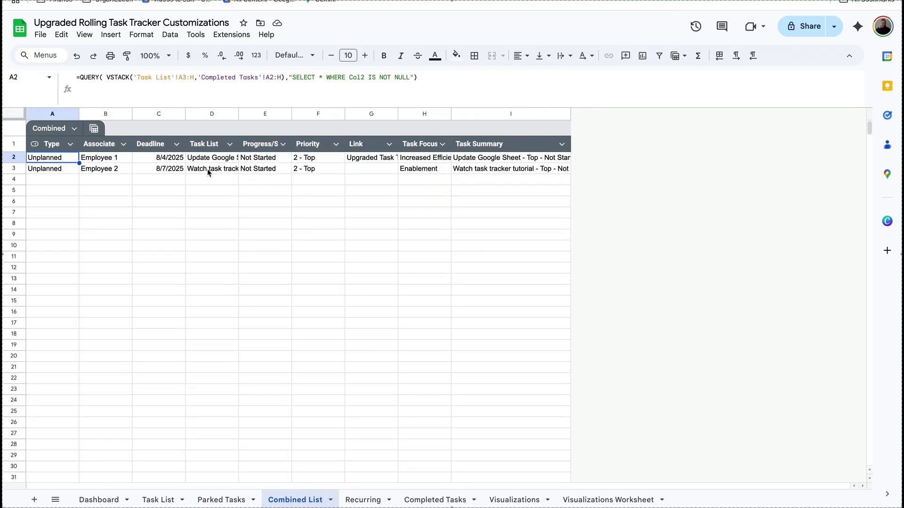
{"action": "left_click", "coordinate": [121, 163]}
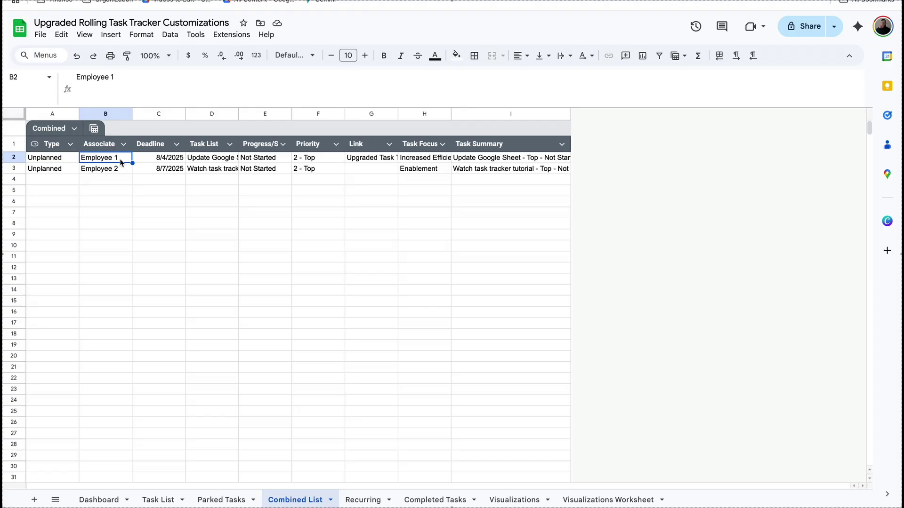
{"action": "left_click", "coordinate": [54, 160]}
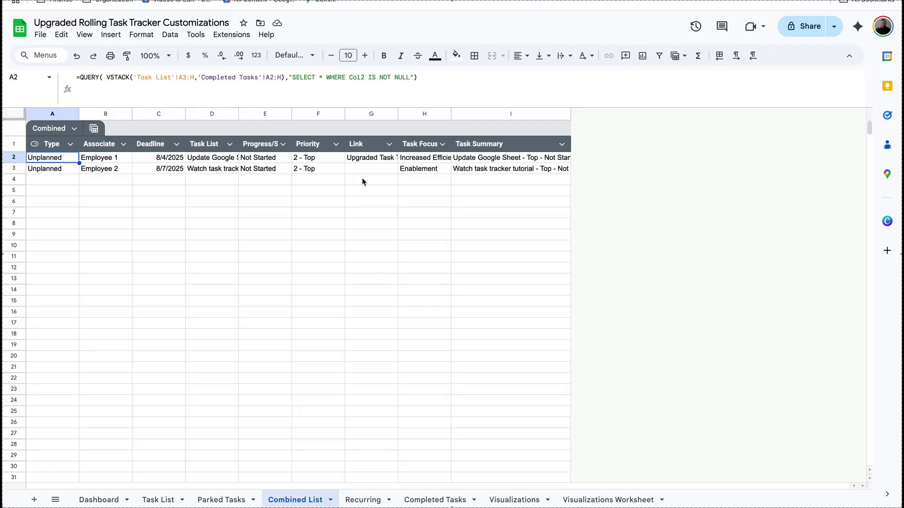
{"action": "left_click", "coordinate": [364, 78]}
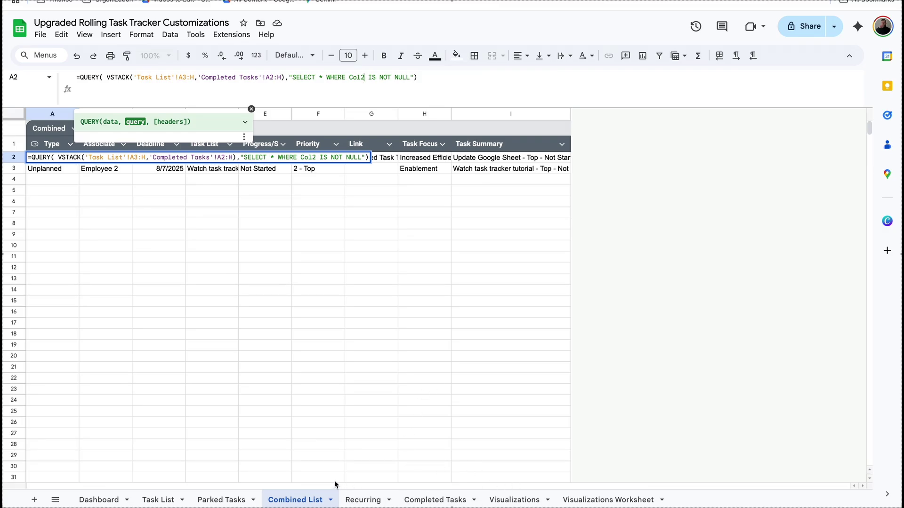
Enter test text 'dffjhdfkehf' in Completed Tasks B6 and check where it lands on Combined List.
{"action": "left_click", "coordinate": [431, 500]}
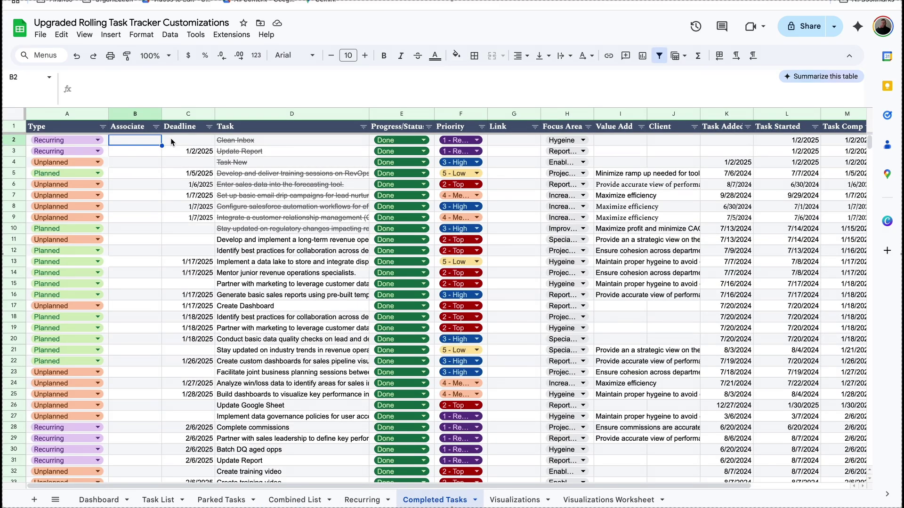
{"action": "left_click", "coordinate": [138, 187]}
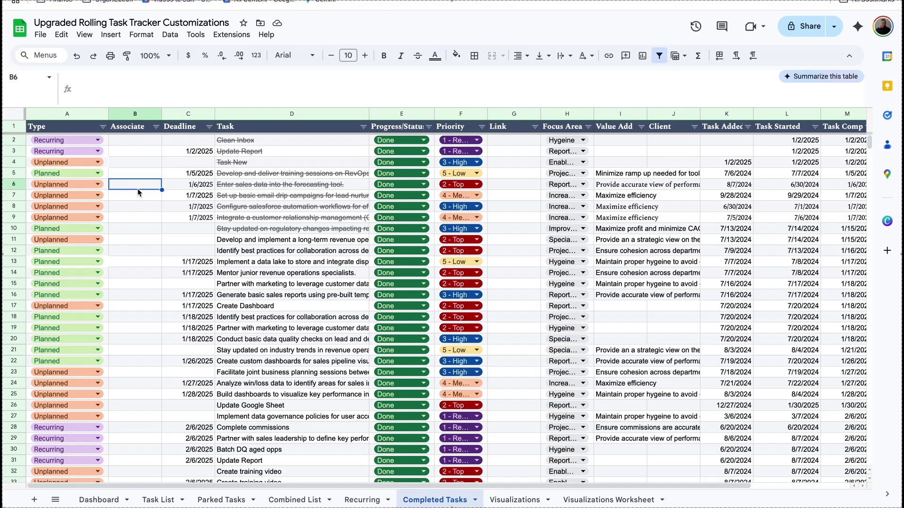
{"action": "type", "text": "dffjhdfkehf"}
{"action": "key", "text": "Return"}
{"action": "left_click", "coordinate": [288, 502]}
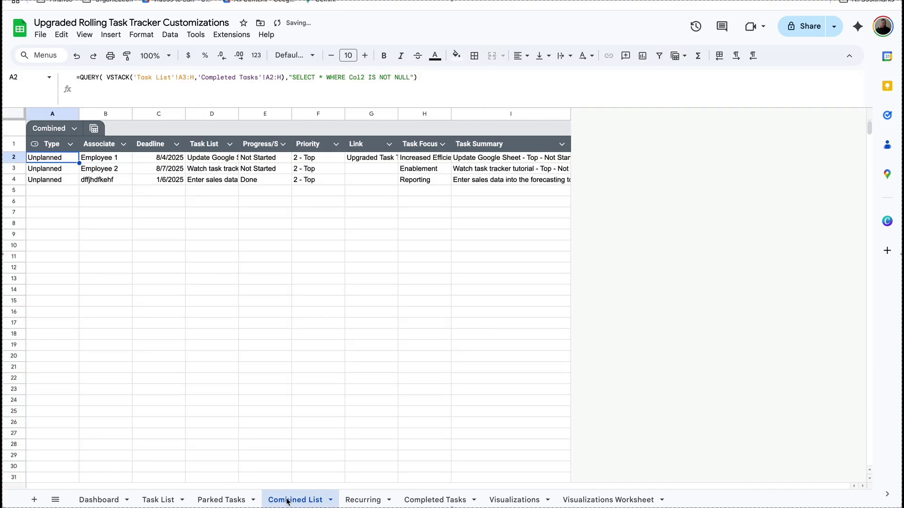
{"action": "left_click", "coordinate": [97, 180]}
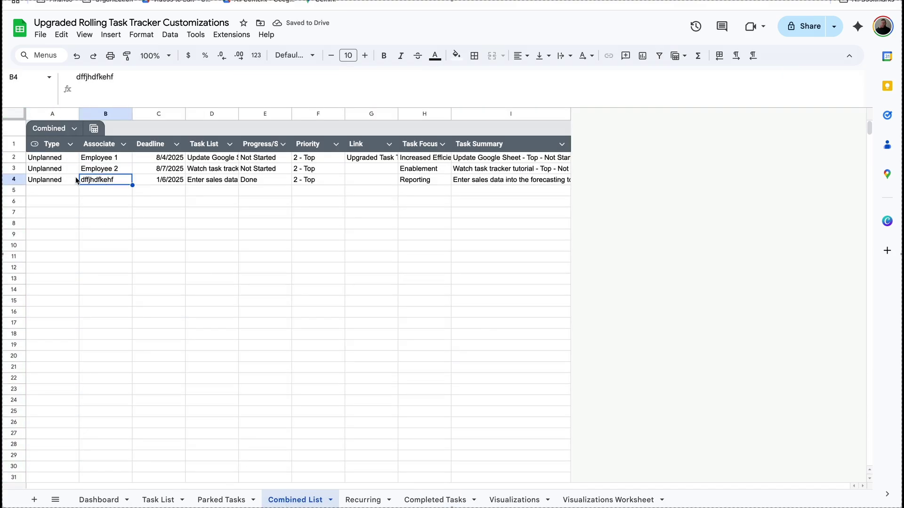
Change the A2 QUERY condition from Col2 to Col4 and check the resulting rows.
{"action": "left_click", "coordinate": [56, 162]}
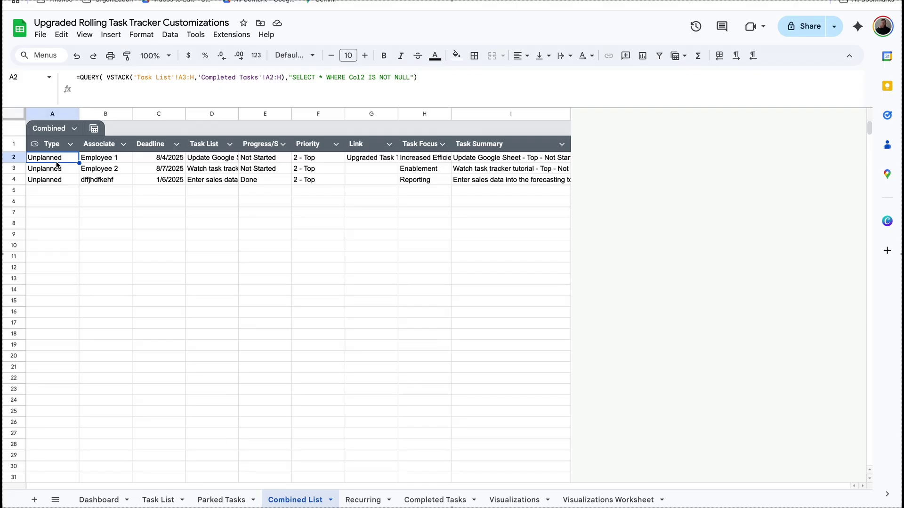
{"action": "left_click", "coordinate": [363, 78]}
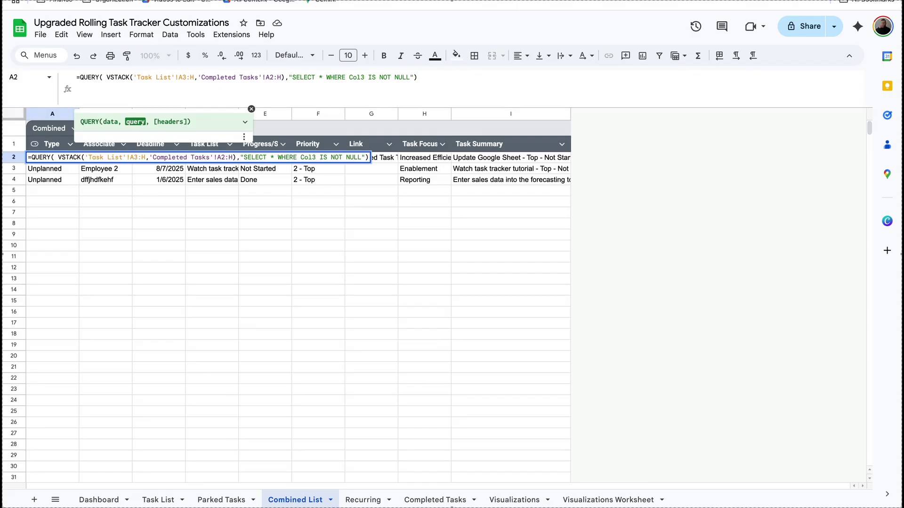
{"action": "key", "text": "Return"}
{"action": "key", "text": "Up"}
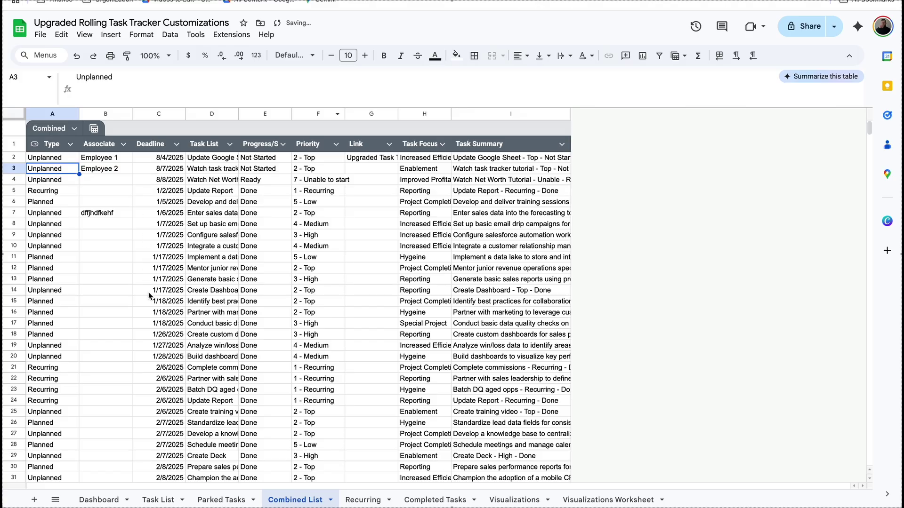
{"action": "left_click", "coordinate": [365, 76]}
{"action": "key", "text": "BackSpace"}
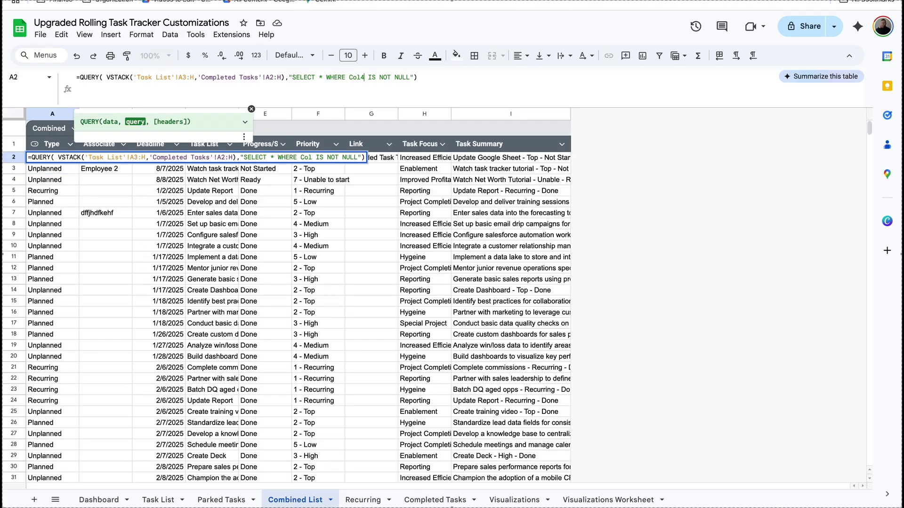
{"action": "type", "text": "4"}
{"action": "key", "text": "Return"}
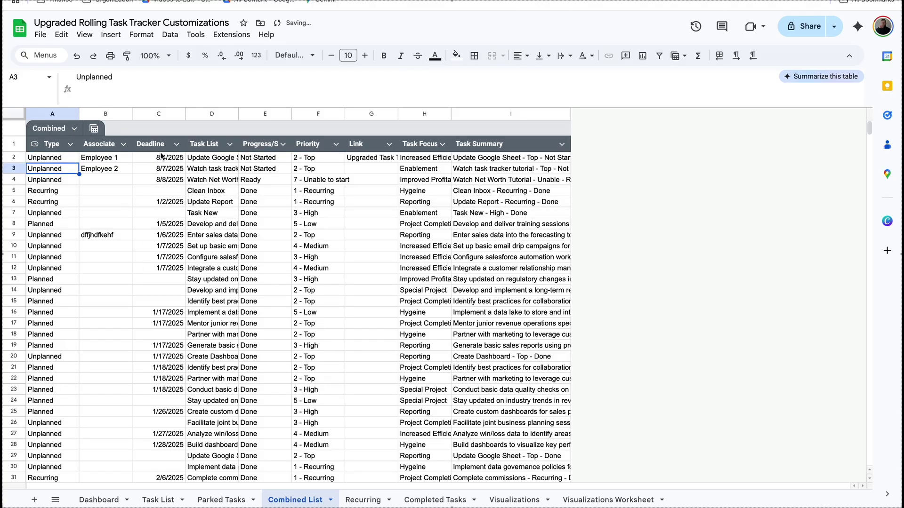
{"action": "left_click", "coordinate": [162, 158]}
{"action": "left_click", "coordinate": [163, 179]}
{"action": "left_click", "coordinate": [164, 192]}
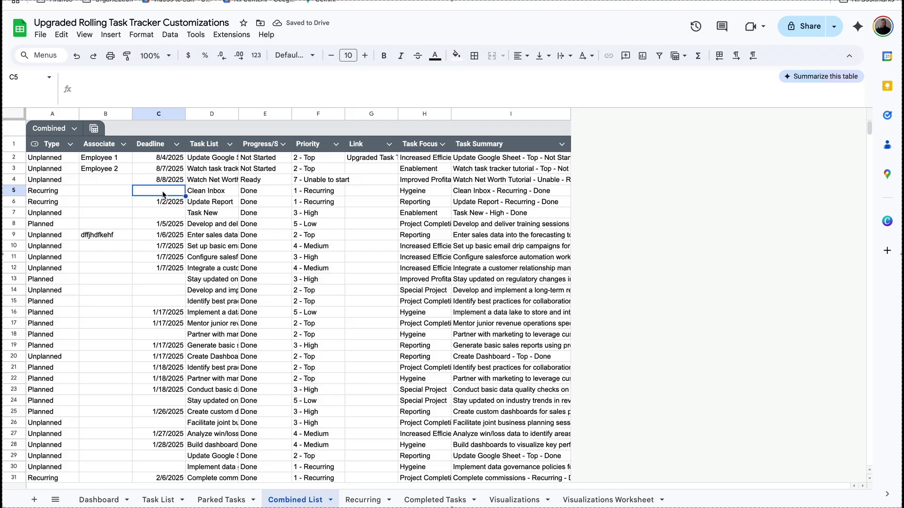
{"action": "left_click", "coordinate": [210, 192]}
Clear the test entry from Completed Tasks B6, then go to the Recurring sheet.
{"action": "left_click", "coordinate": [435, 500]}
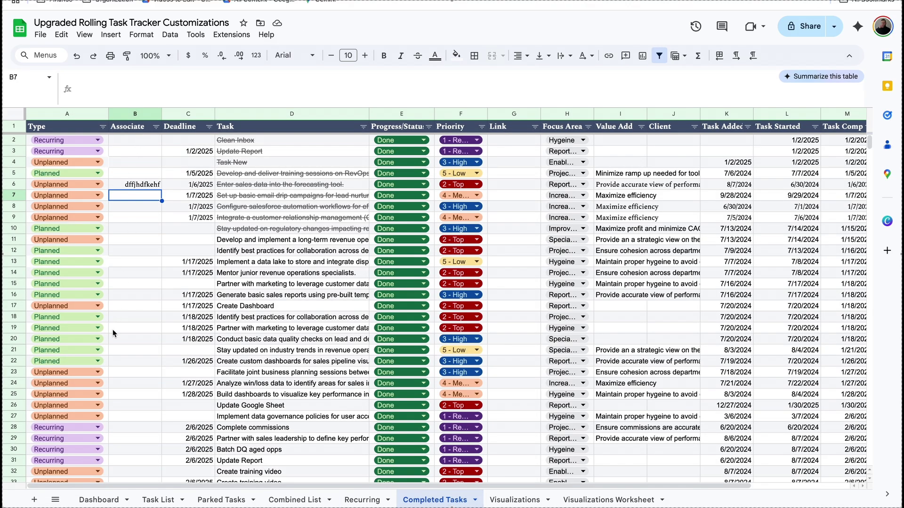
{"action": "left_click", "coordinate": [140, 185]}
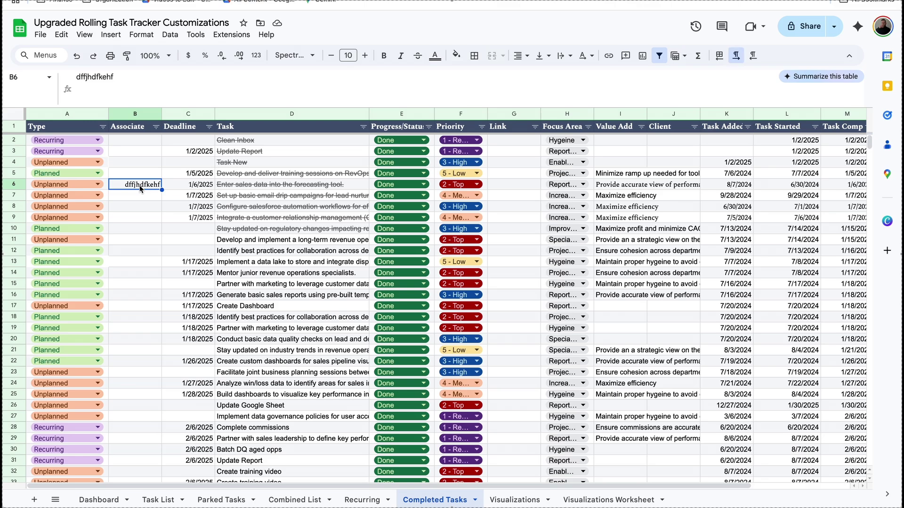
{"action": "key", "text": "Delete"}
{"action": "key", "text": "alt+Up"}
{"action": "key", "text": "alt+Up"}
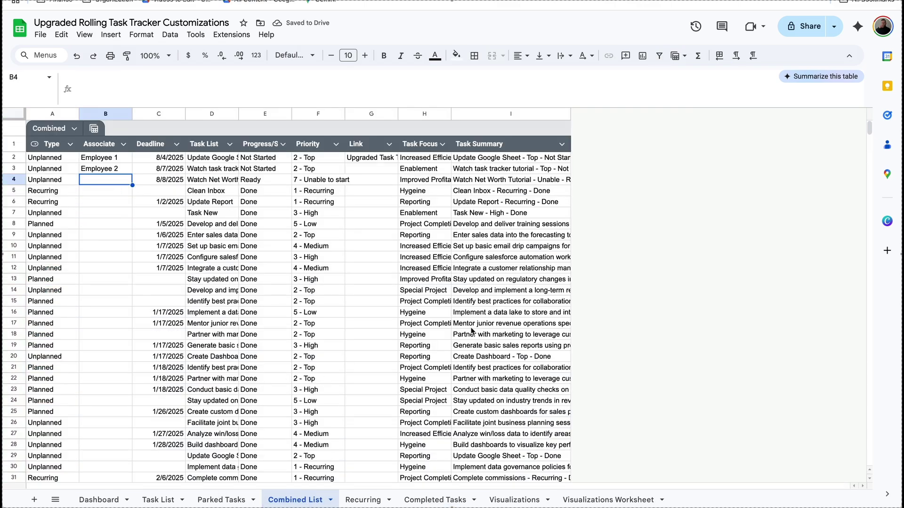
{"action": "left_click", "coordinate": [362, 500]}
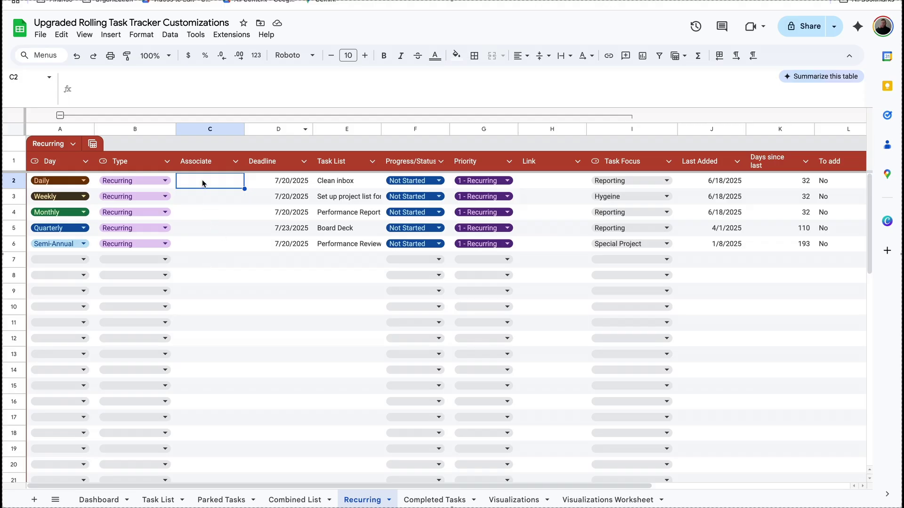
Make the Associate column a dropdown with options Employee 1 and Employee 2.
{"action": "left_click", "coordinate": [236, 165]}
{"action": "mouse_move", "coordinate": [295, 185]}
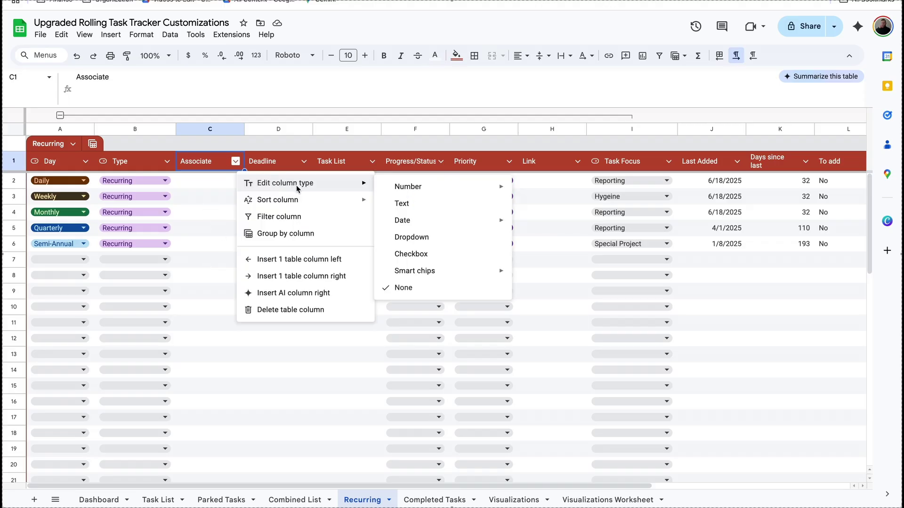
{"action": "left_click", "coordinate": [411, 236]}
{"action": "type", "text": "Emp"}
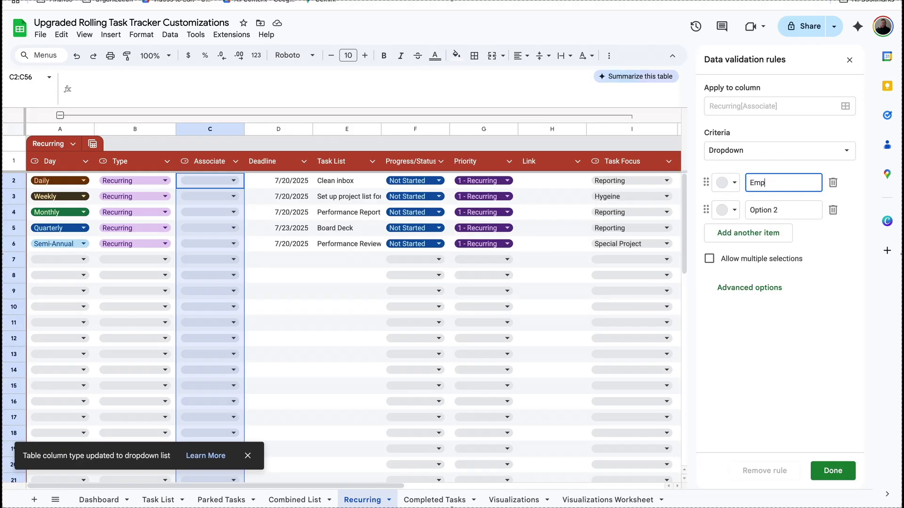
{"action": "type", "text": "loyee 1"}
{"action": "key", "text": "Return"}
{"action": "type", "text": "Em"}
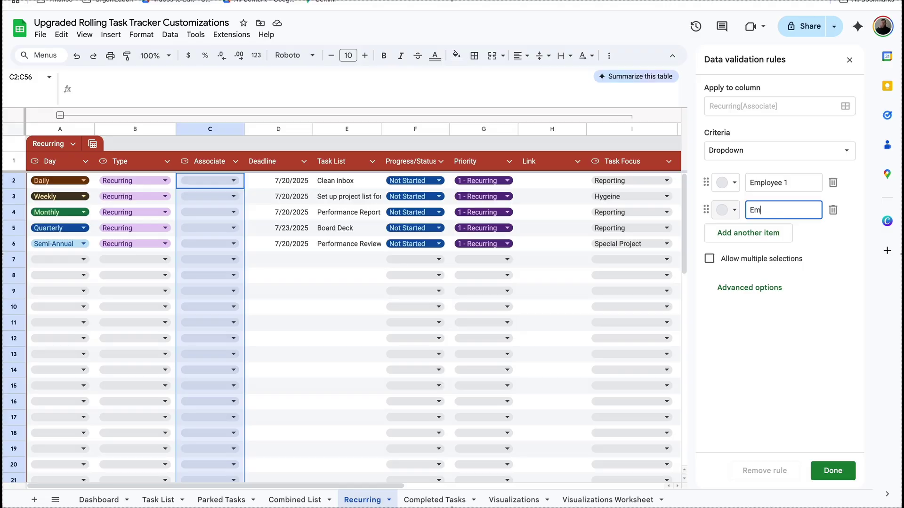
{"action": "type", "text": "ployee 2"}
Give the Employee 1 dropdown option a yellow colour.
{"action": "left_click", "coordinate": [734, 183]}
{"action": "left_click", "coordinate": [782, 222]}
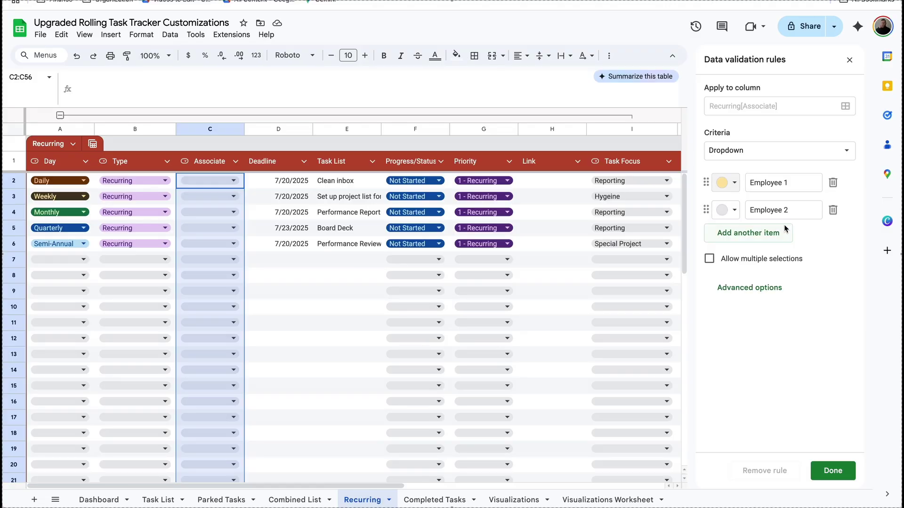
{"action": "left_click", "coordinate": [734, 211]}
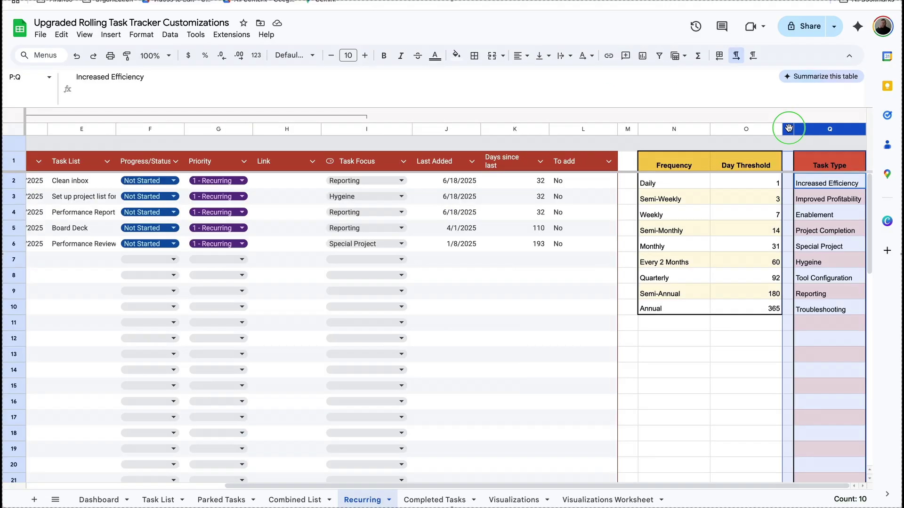
{"action": "right_click", "coordinate": [788, 128]}
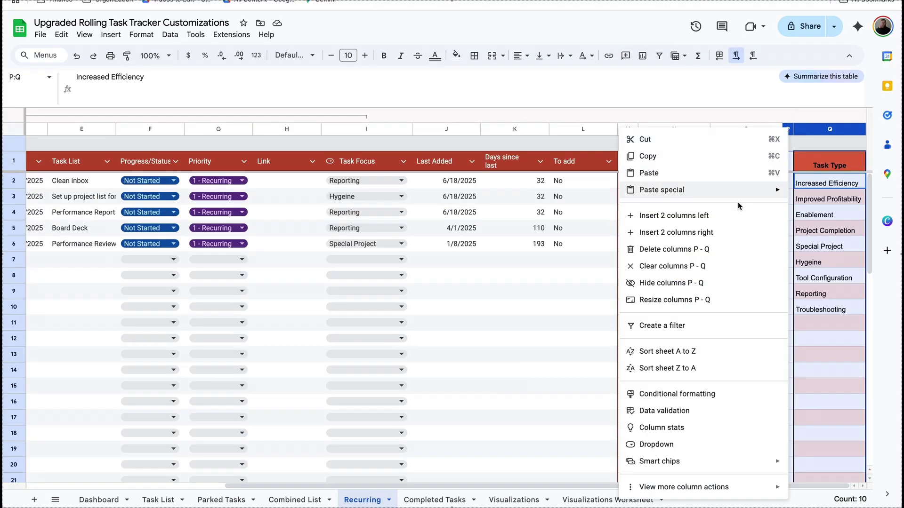
Insert two columns right of Task Type and enter Roster, Employee 1, Employee 2 in column S.
{"action": "left_click", "coordinate": [722, 232]}
{"action": "left_click", "coordinate": [846, 162]}
{"action": "type", "text": "Roster"}
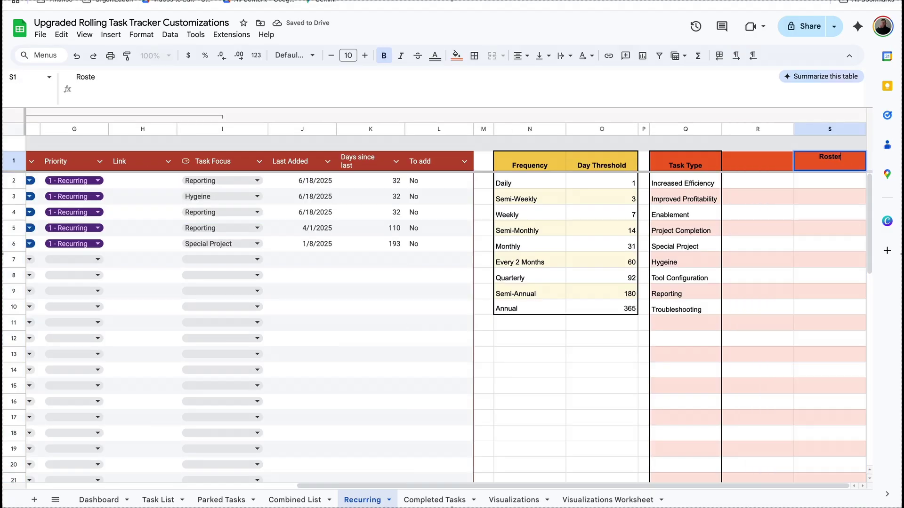
{"action": "key", "text": "Return"}
{"action": "type", "text": "Employee "}
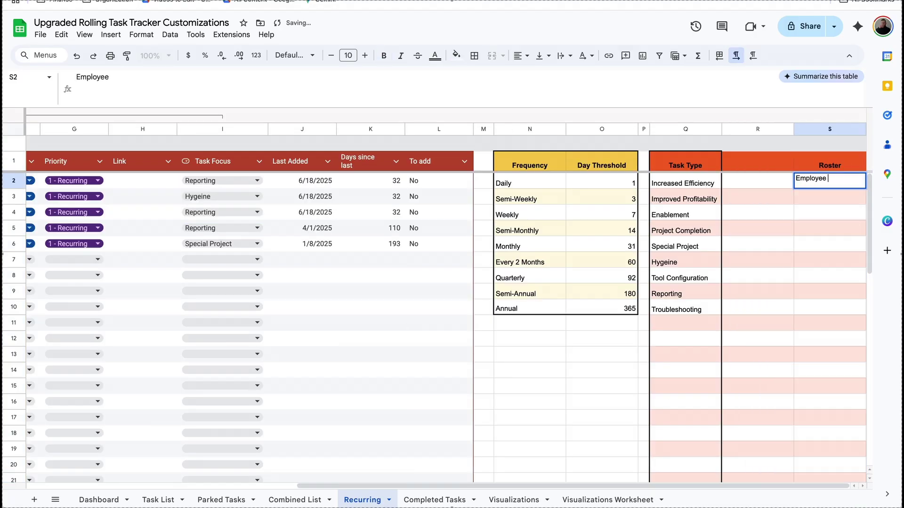
{"action": "type", "text": "1"}
{"action": "key", "text": "Return"}
{"action": "type", "text": "Employee 2"}
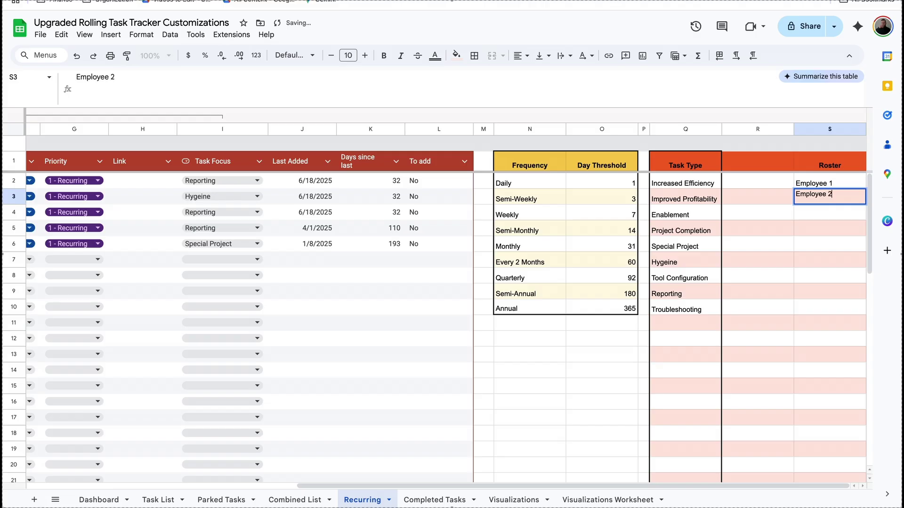
Apply alternating colours to the Task Type range Q1:Q56 only.
{"action": "left_click_drag", "start_coordinate": [757, 129], "coordinate": [819, 127]}
{"action": "left_click", "coordinate": [456, 55]}
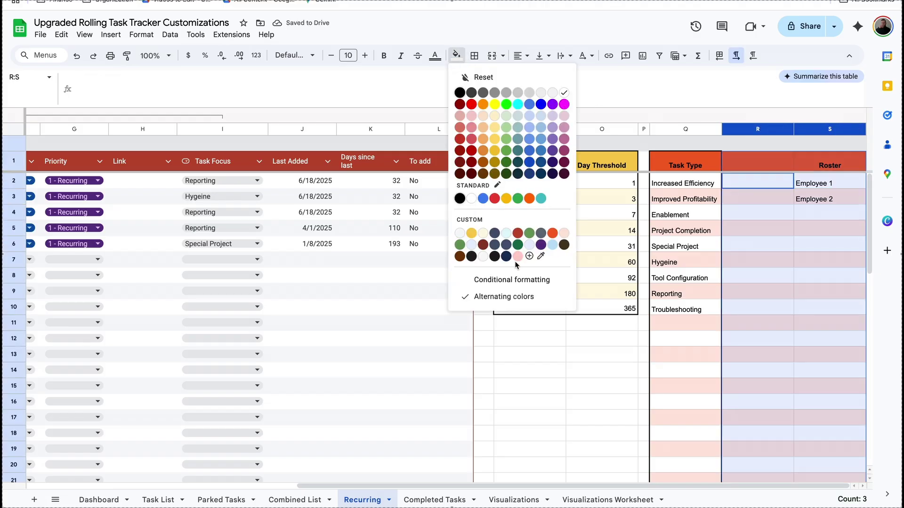
{"action": "left_click", "coordinate": [521, 298]}
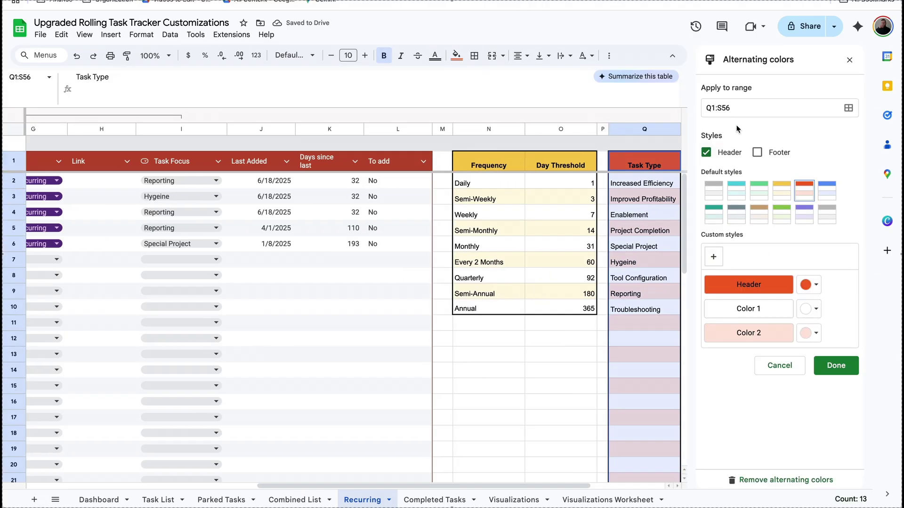
{"action": "left_click", "coordinate": [725, 108]}
{"action": "key", "text": "BackSpace"}
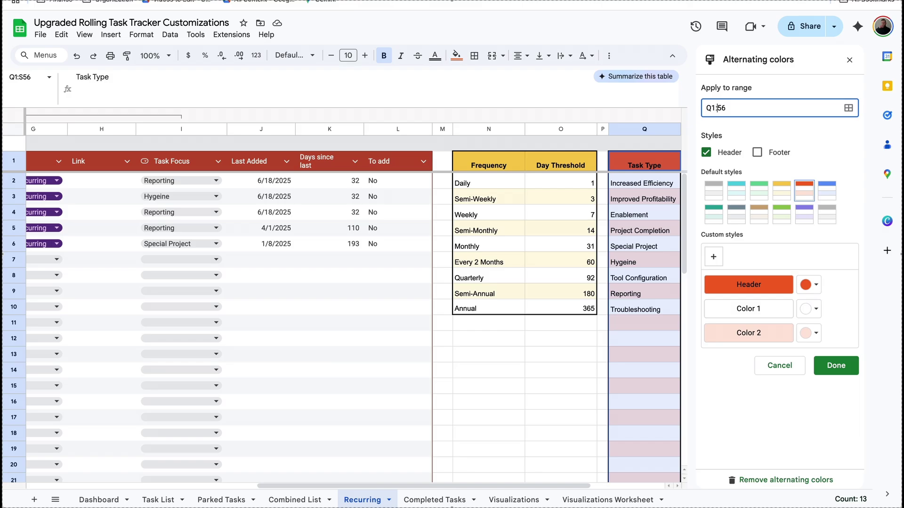
{"action": "type", "text": "Q"}
{"action": "left_click", "coordinate": [836, 366]}
Narrow column R into a thin spacer and start alternating colours on Roster column S.
{"action": "left_click_drag", "start_coordinate": [766, 136], "coordinate": [758, 137]}
{"action": "left_click", "coordinate": [829, 129]}
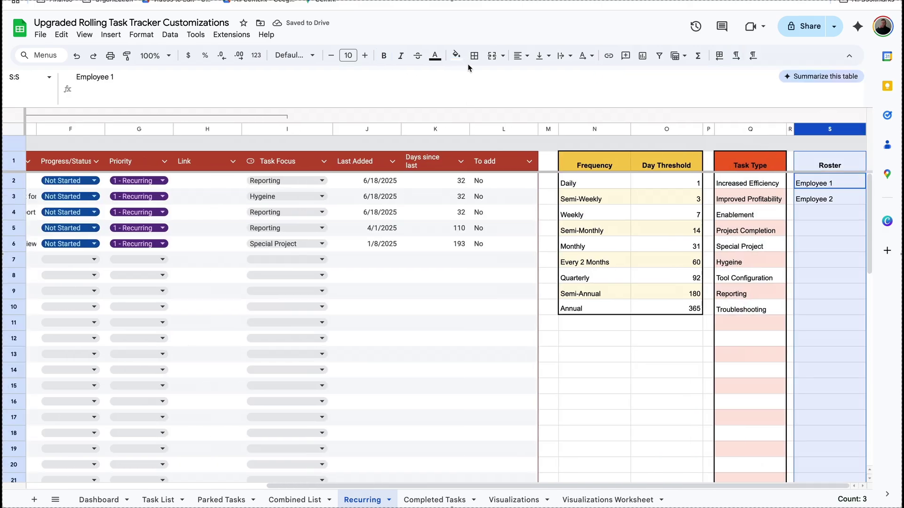
{"action": "left_click", "coordinate": [456, 55]}
{"action": "left_click", "coordinate": [492, 295]}
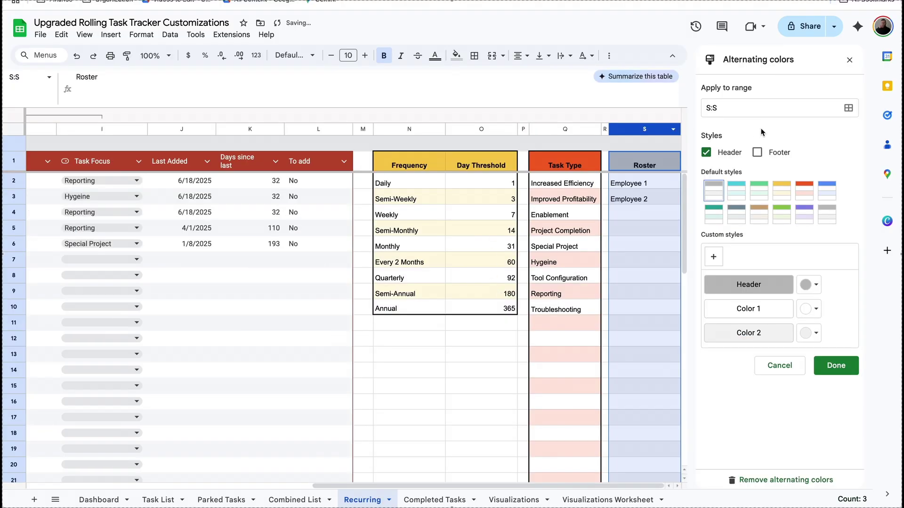
Band the Roster column and source the Associate dropdown from the range Recurring!S2:S.
{"action": "left_click", "coordinate": [806, 216]}
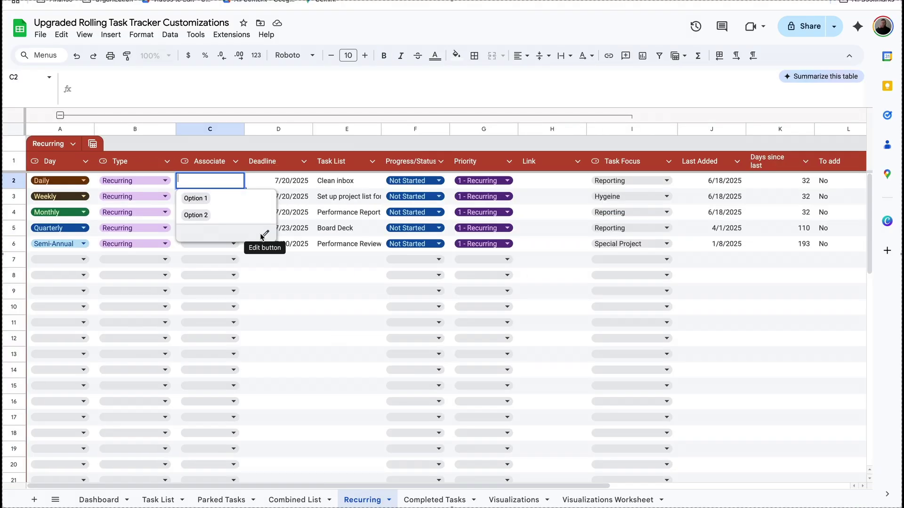
{"action": "left_click", "coordinate": [265, 234]}
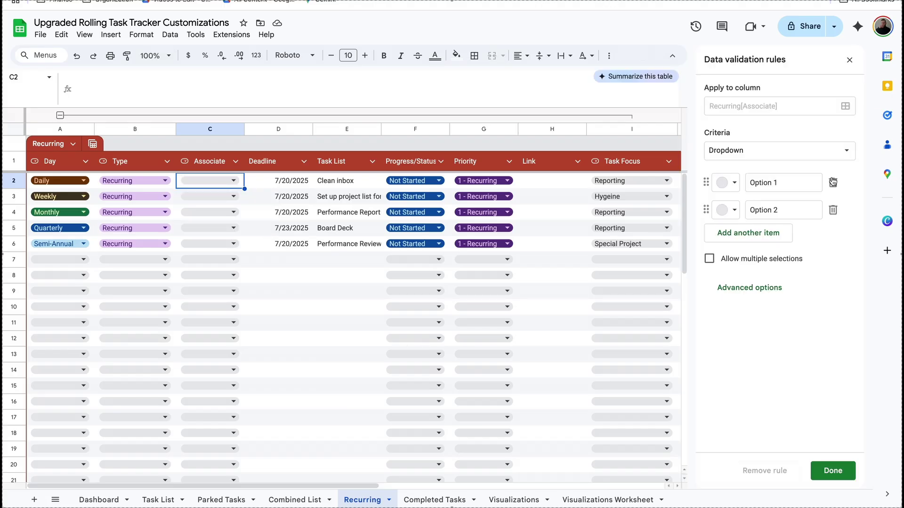
{"action": "left_click", "coordinate": [817, 149]}
{"action": "left_click", "coordinate": [778, 166]}
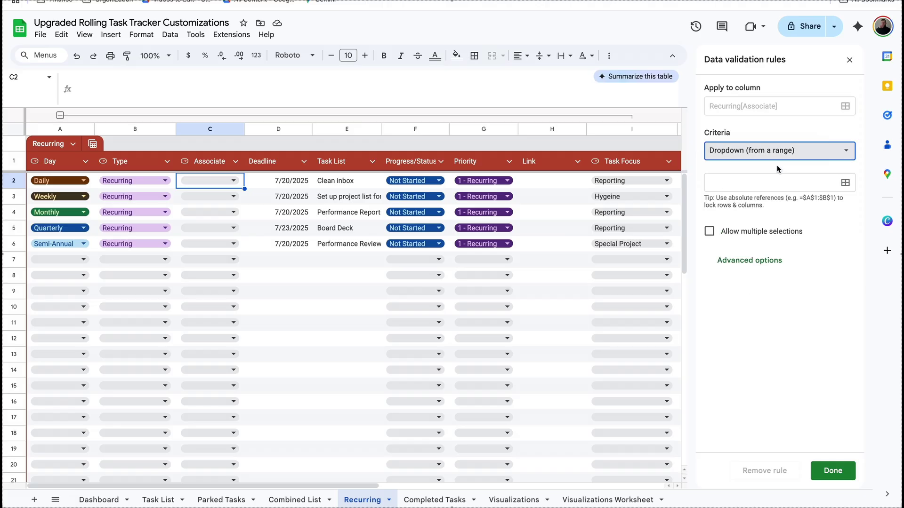
{"action": "left_click", "coordinate": [845, 182]}
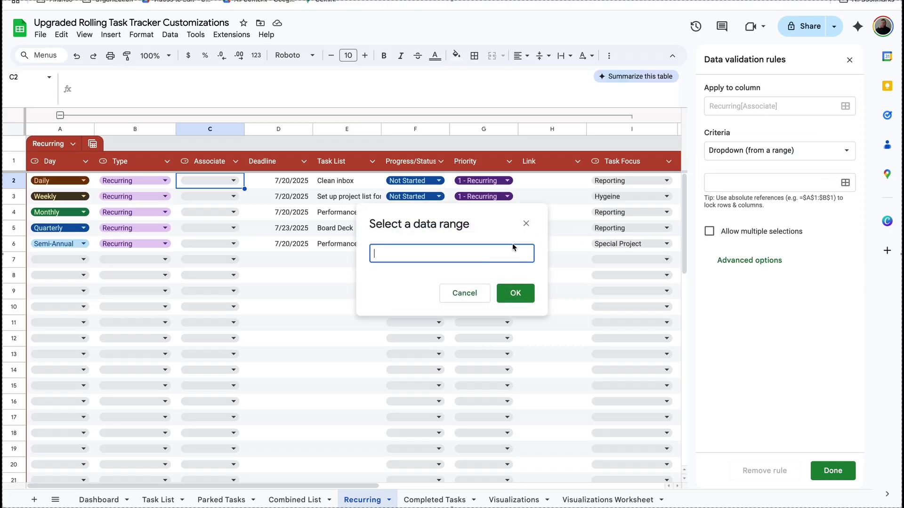
{"action": "scroll", "coordinate": [612, 217], "scroll_direction": "right", "scroll_amount": 10}
{"action": "left_click_drag", "start_coordinate": [661, 187], "coordinate": [659, 245]}
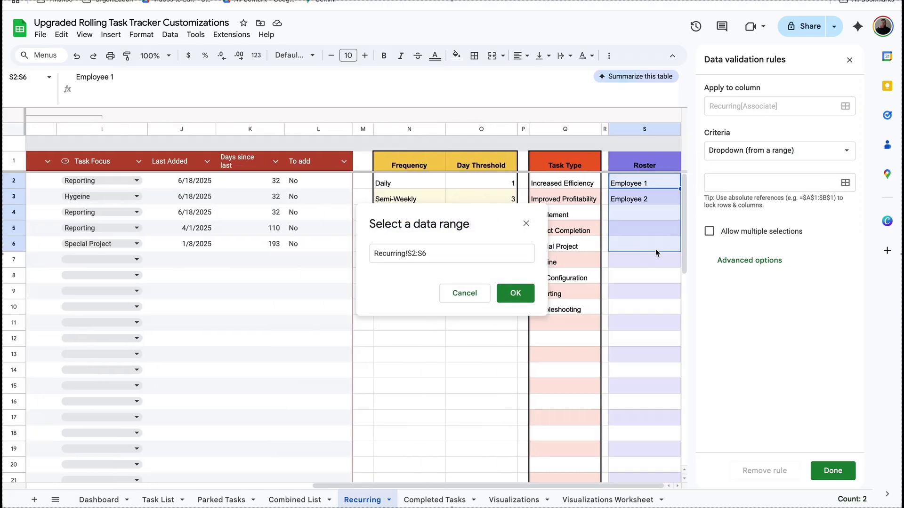
{"action": "left_click", "coordinate": [447, 256]}
{"action": "key", "text": "BackSpace"}
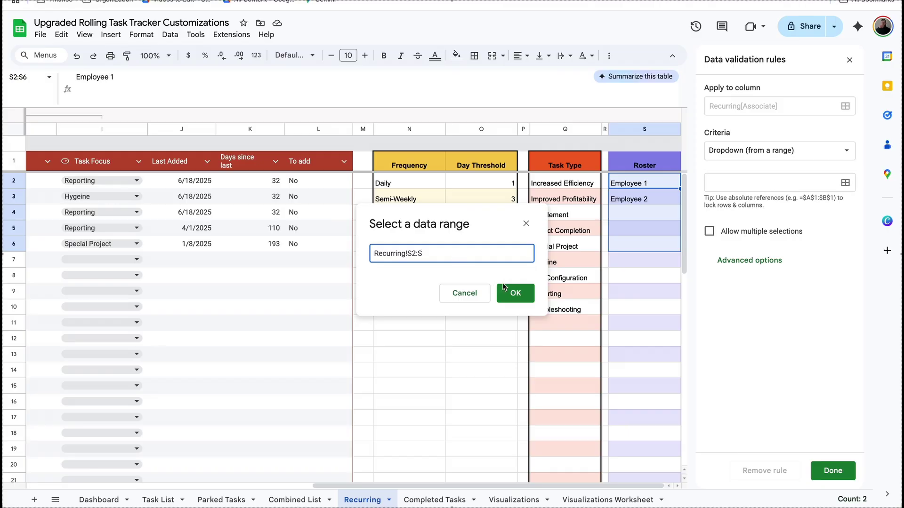
{"action": "left_click", "coordinate": [524, 294]}
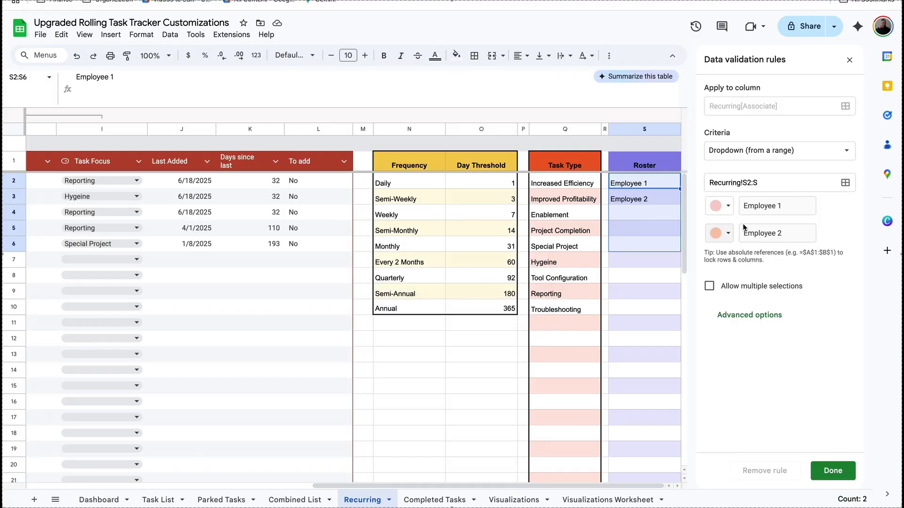
{"action": "left_click", "coordinate": [828, 476]}
Fill Employee 3 into roster cell S4, check the Associate choices, then go to Task List.
{"action": "left_click", "coordinate": [853, 199]}
{"action": "left_click_drag", "start_coordinate": [866, 204], "coordinate": [865, 217]}
{"action": "scroll", "coordinate": [836, 218], "scroll_direction": "left", "scroll_amount": 10}
{"action": "left_click", "coordinate": [236, 180]}
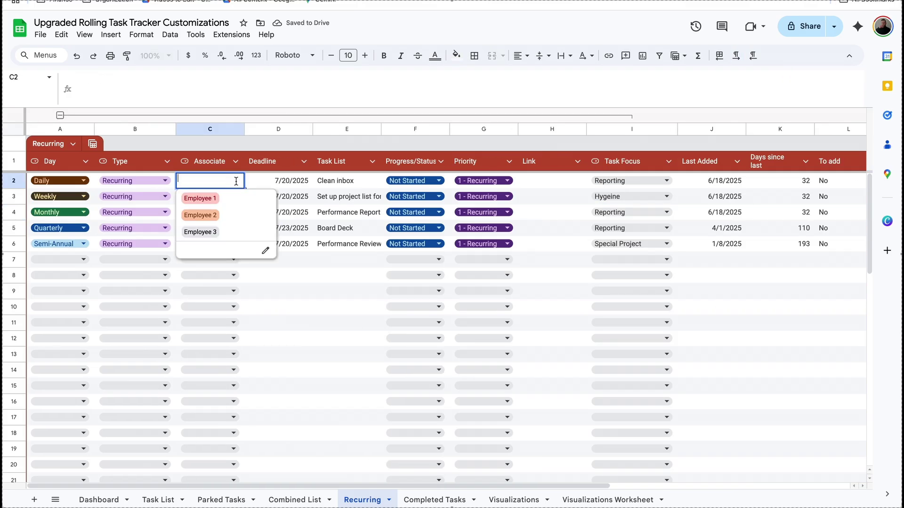
{"action": "left_click", "coordinate": [265, 251]}
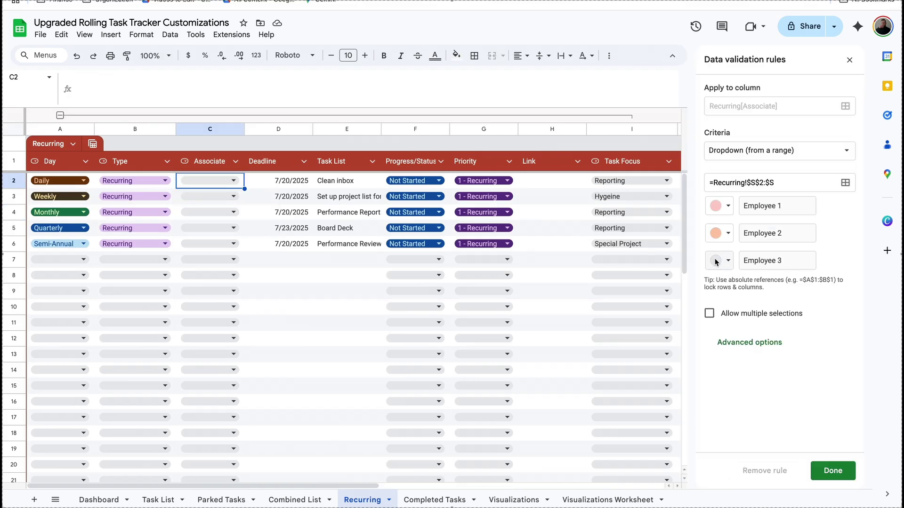
{"action": "left_click", "coordinate": [716, 259]}
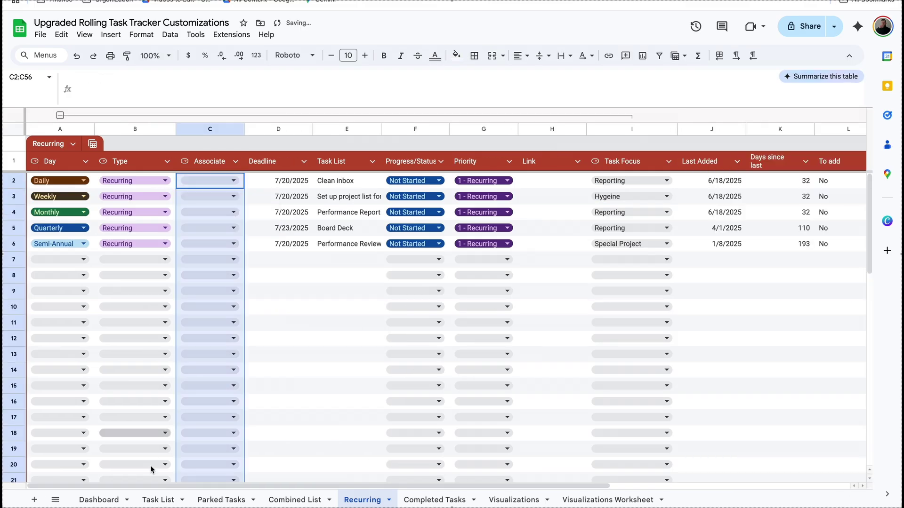
{"action": "left_click", "coordinate": [151, 498]}
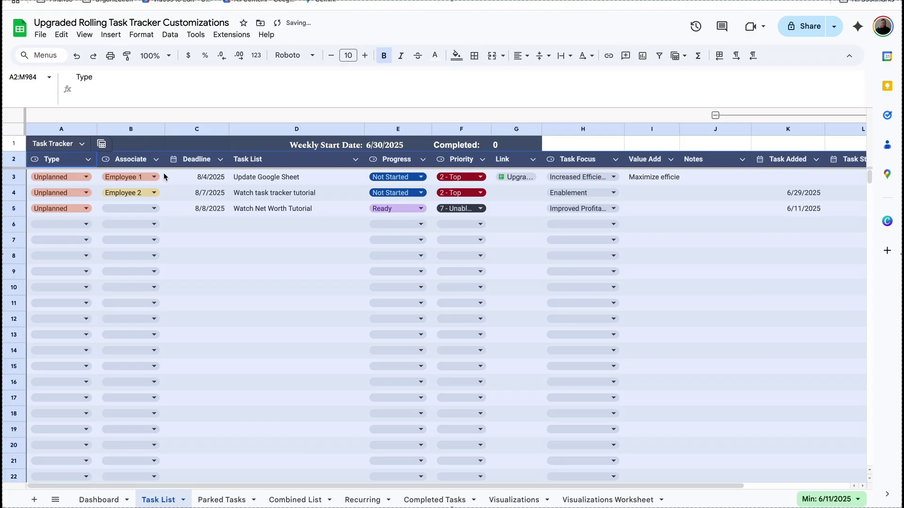
Source the Task List Associate dropdown in B3 from the range Recurring!S2:S.
{"action": "left_click", "coordinate": [154, 177]}
{"action": "left_click", "coordinate": [187, 231]}
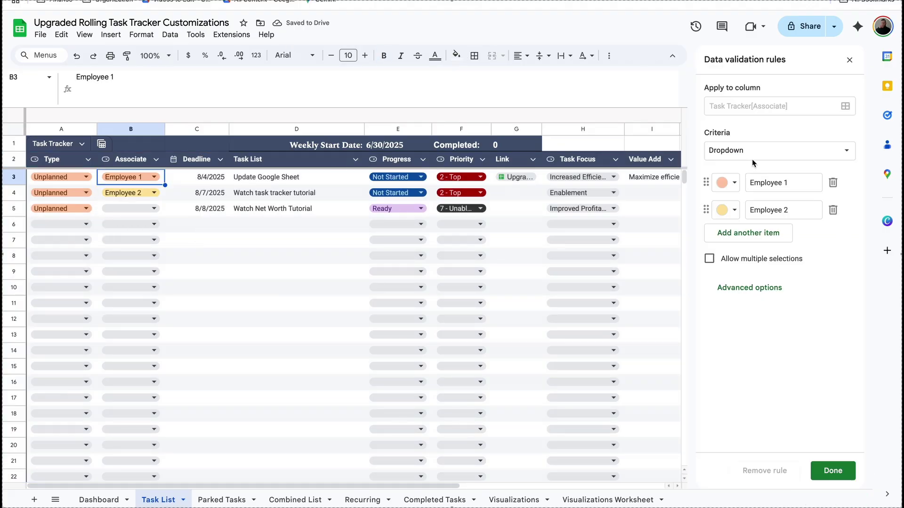
{"action": "left_click", "coordinate": [799, 159]}
{"action": "left_click", "coordinate": [800, 165]}
{"action": "left_click", "coordinate": [845, 183]}
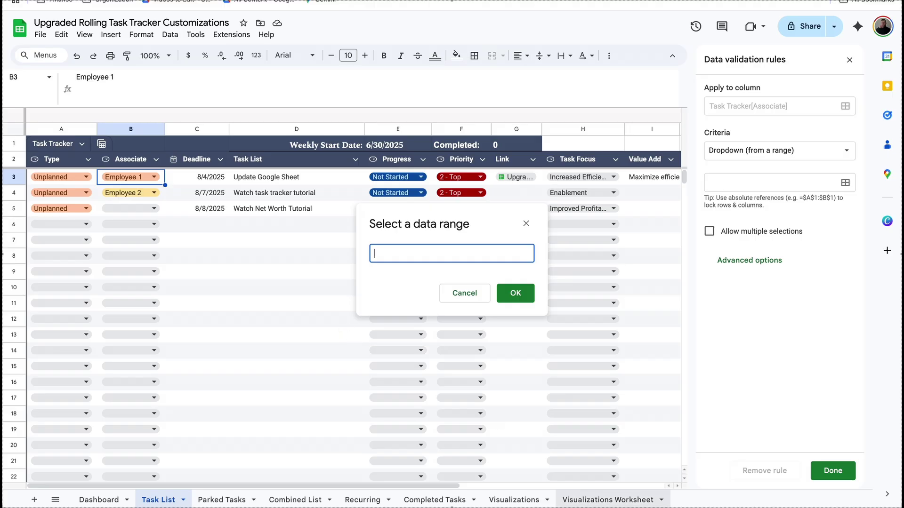
{"action": "left_click", "coordinate": [364, 500]}
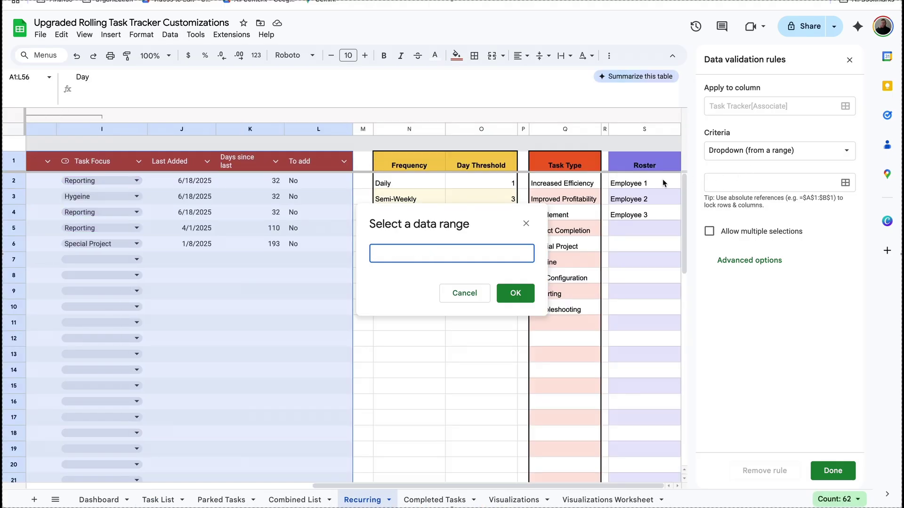
{"action": "left_click_drag", "start_coordinate": [641, 184], "coordinate": [651, 258]}
{"action": "left_click", "coordinate": [521, 255]}
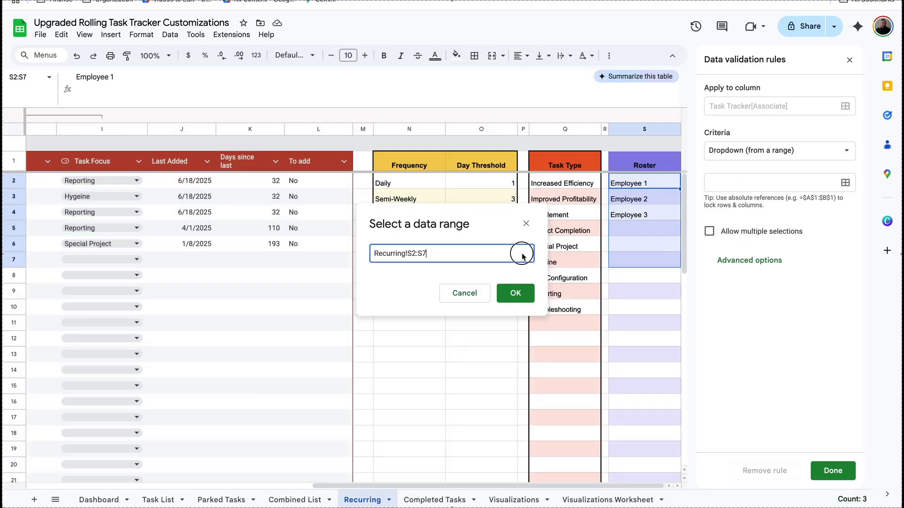
{"action": "key", "text": "BackSpace"}
{"action": "left_click", "coordinate": [517, 292]}
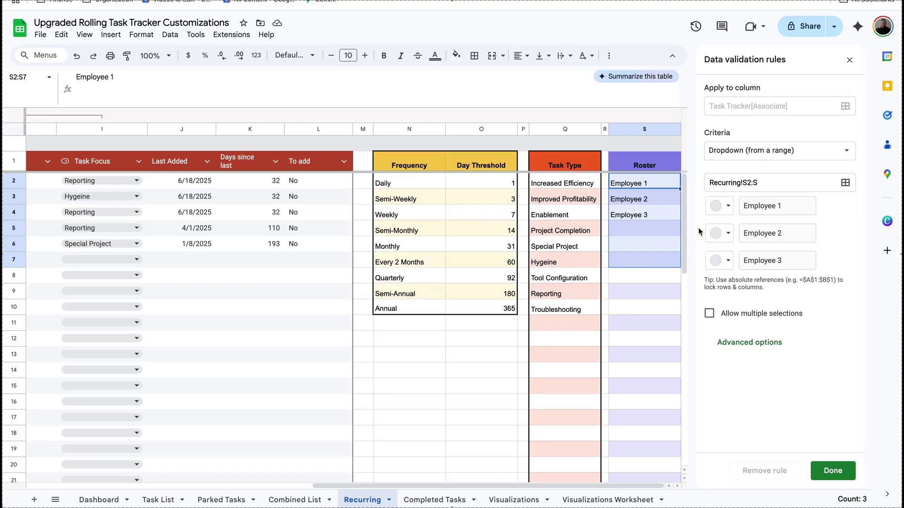
Colour Employee 1 yellow and Employee 2 purple, then return to the Recurring sheet.
{"action": "left_click", "coordinate": [720, 206]}
{"action": "left_click", "coordinate": [782, 247]}
{"action": "left_click", "coordinate": [720, 233]}
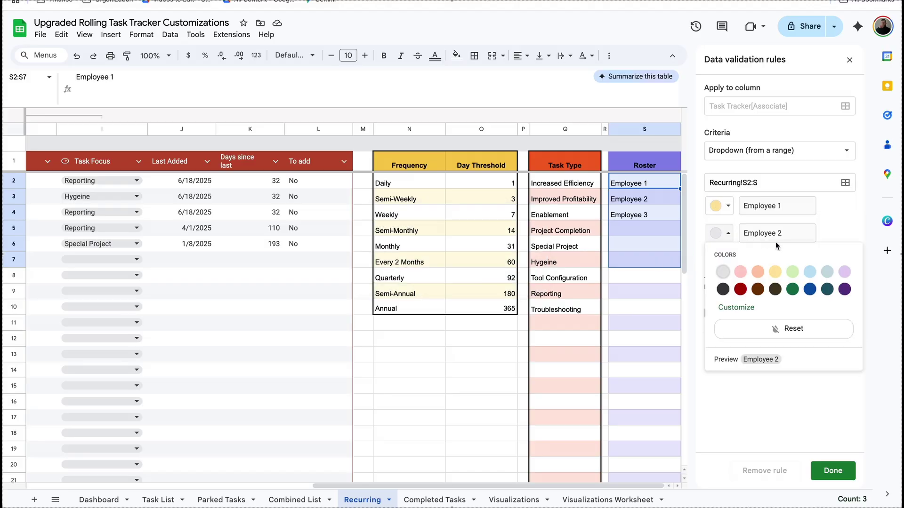
{"action": "left_click", "coordinate": [844, 272]}
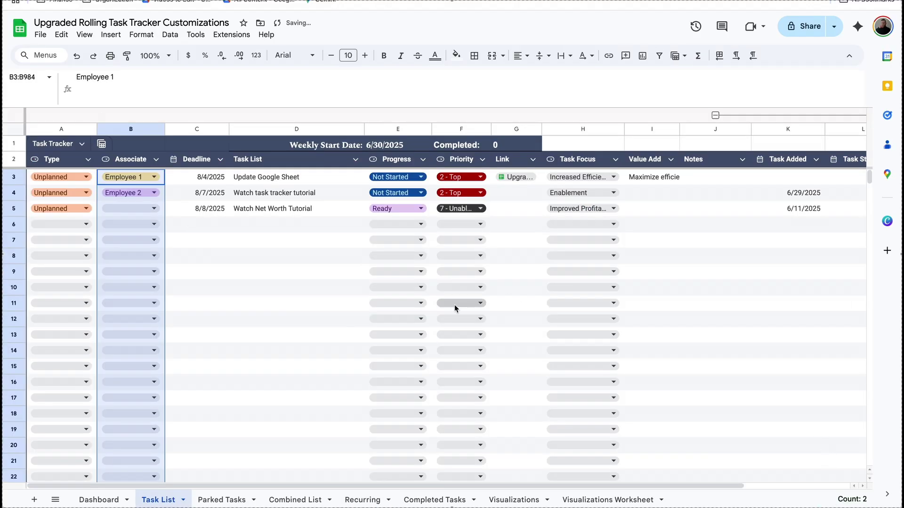
{"action": "left_click", "coordinate": [196, 234]}
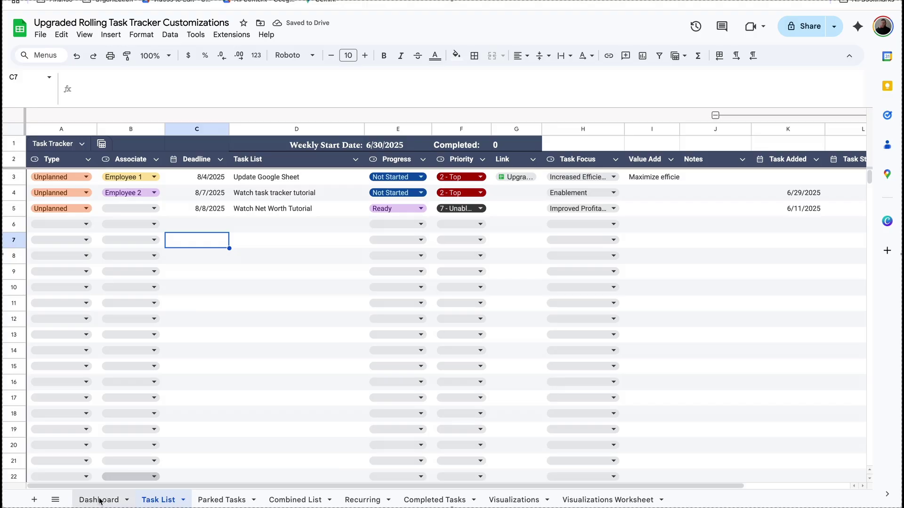
{"action": "left_click", "coordinate": [362, 500]}
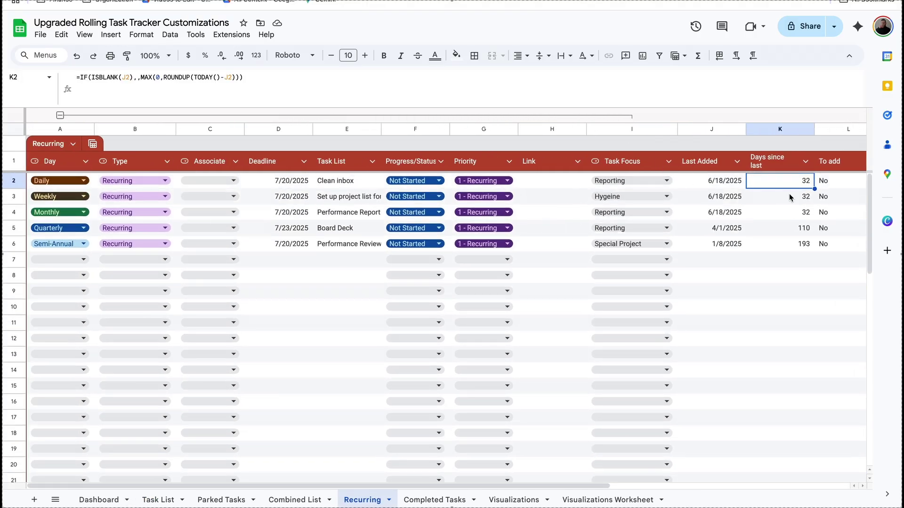
{"action": "key", "text": "Left"}
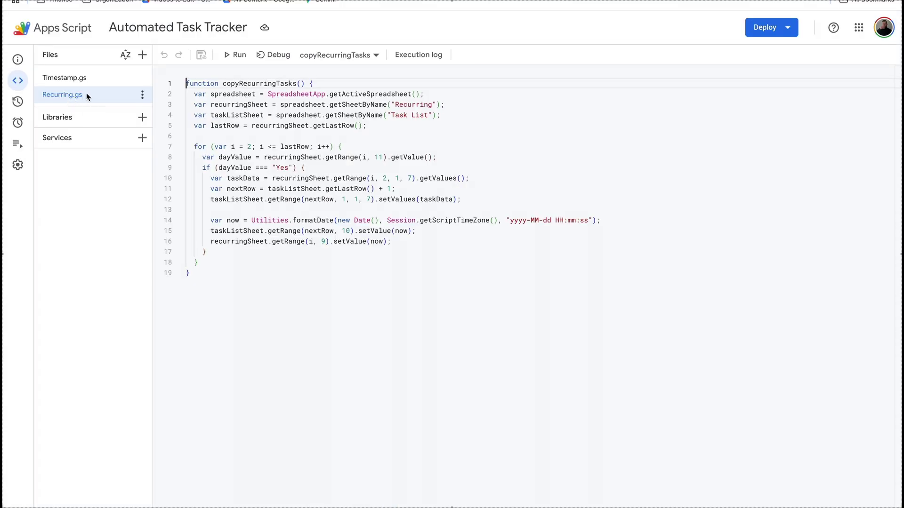
Change the getRange column from 11 to 12 and line 10's column count to 8.
{"action": "left_click", "coordinate": [278, 173]}
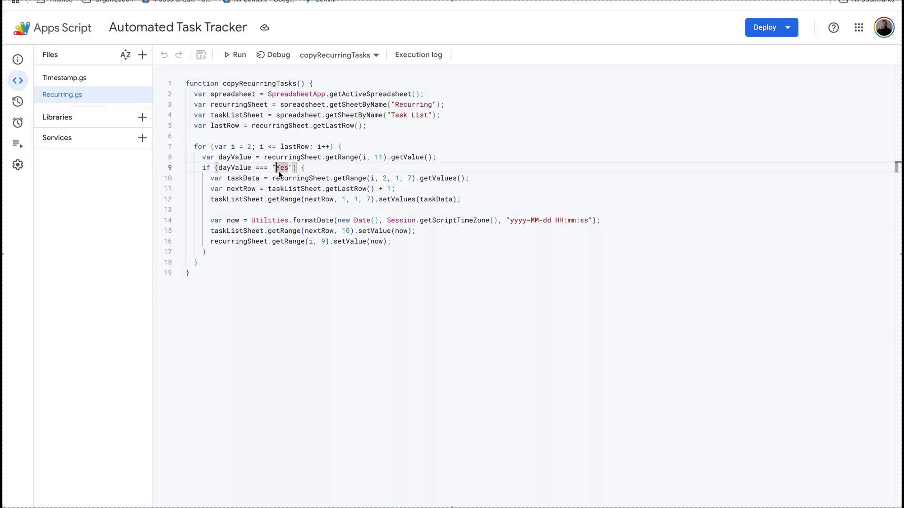
{"action": "left_click", "coordinate": [384, 158]}
{"action": "key", "text": "BackSpace"}
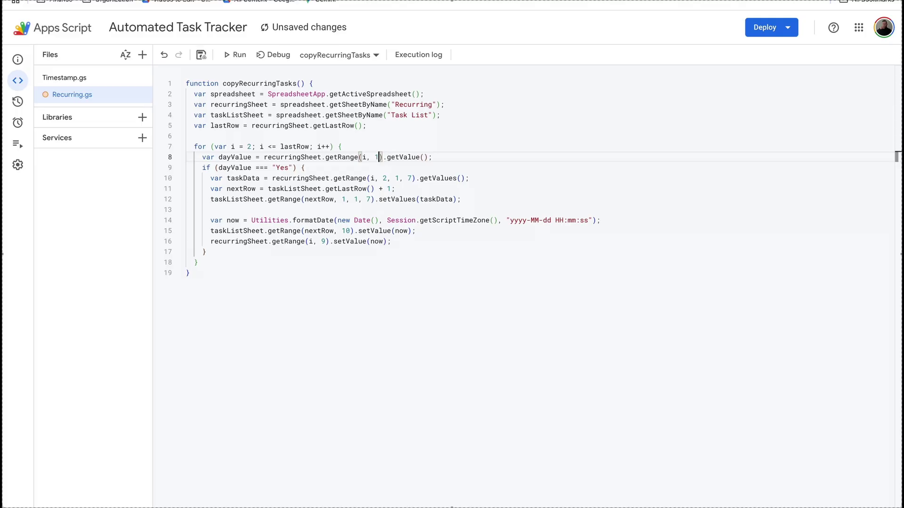
{"action": "type", "text": "2"}
{"action": "left_click", "coordinate": [388, 179]}
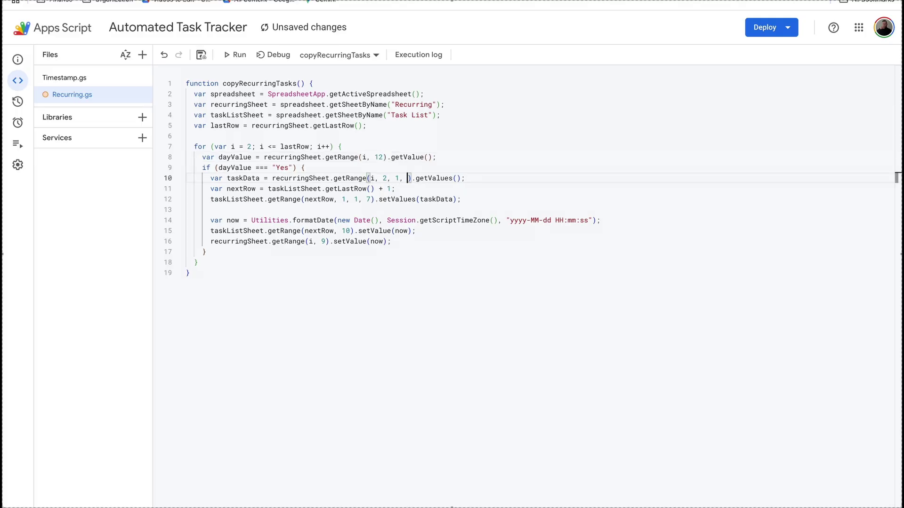
{"action": "type", "text": "8"}
Change the column width on line 12 from 7 to 8.
{"action": "left_click", "coordinate": [333, 200]}
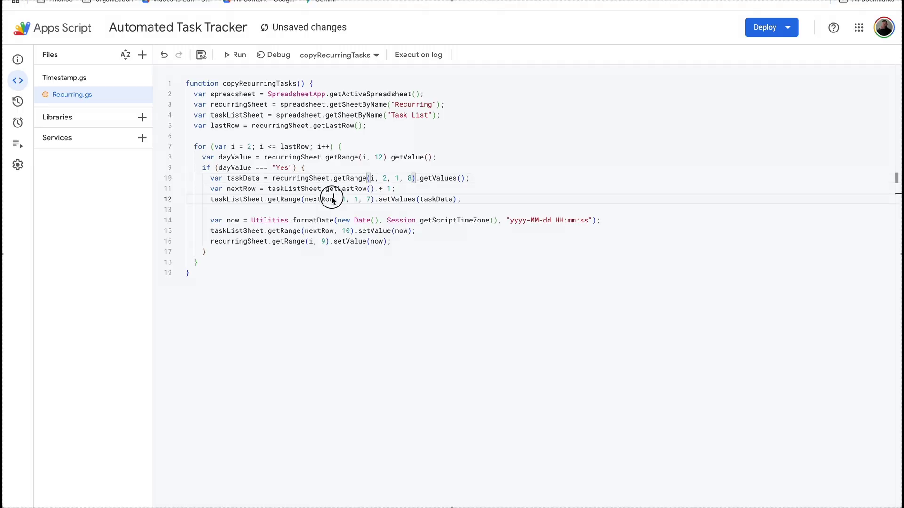
{"action": "left_click", "coordinate": [371, 200]}
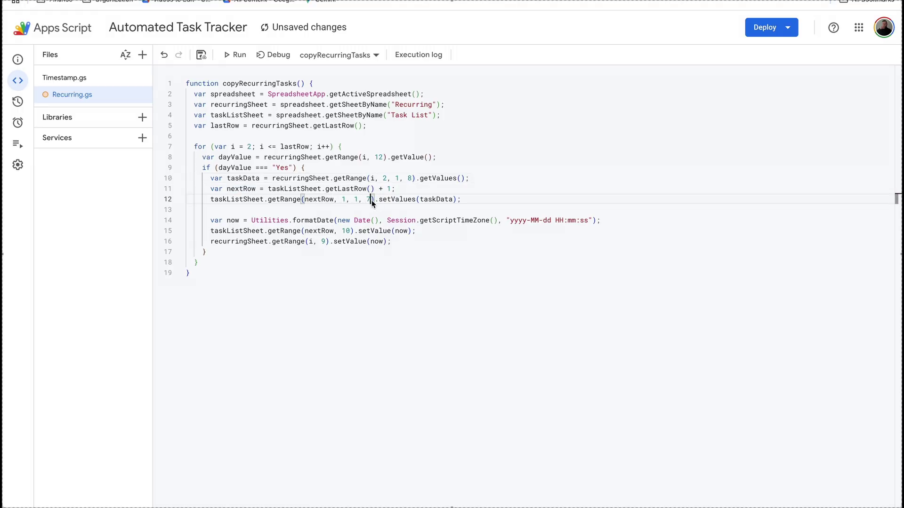
{"action": "key", "text": "BackSpace"}
{"action": "type", "text": "8"}
Change 10 to 11 on line 15 and 9 to 10 on line 16, then save.
{"action": "left_click", "coordinate": [350, 231]}
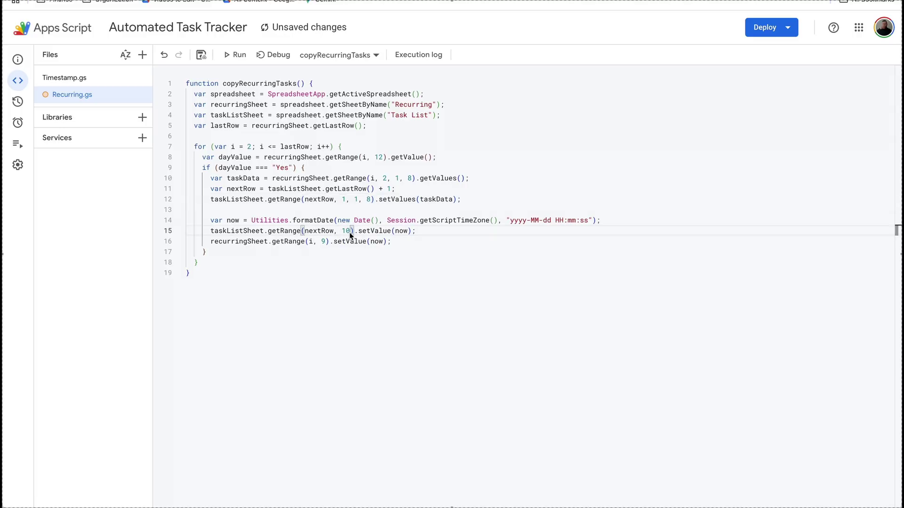
{"action": "key", "text": "BackSpace"}
{"action": "type", "text": "1"}
{"action": "left_click", "coordinate": [324, 243]}
{"action": "key", "text": "BackSpace"}
{"action": "type", "text": "10"}
{"action": "left_click", "coordinate": [202, 55]}
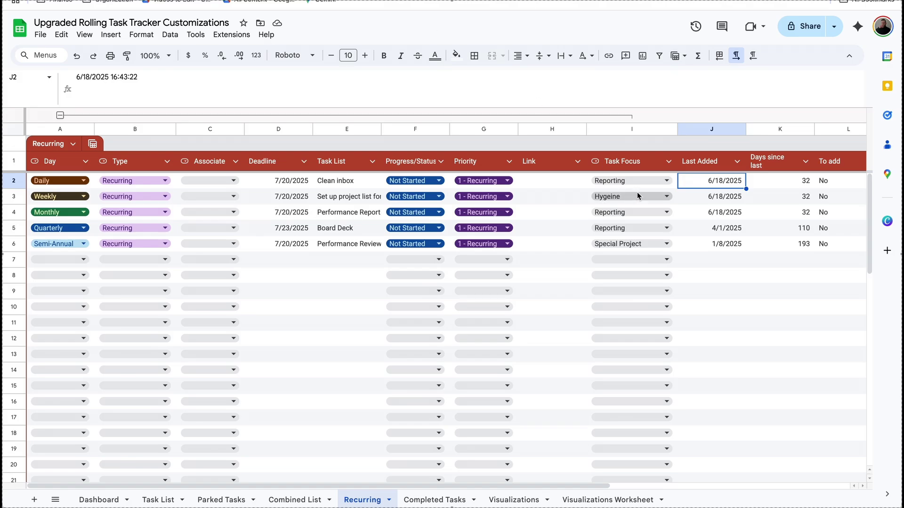
Change WEEKDAY(TODAY())=1 to =8 in the L2 To add formula.
{"action": "scroll", "coordinate": [707, 188], "scroll_direction": "right", "scroll_amount": 2}
{"action": "left_click", "coordinate": [756, 187]}
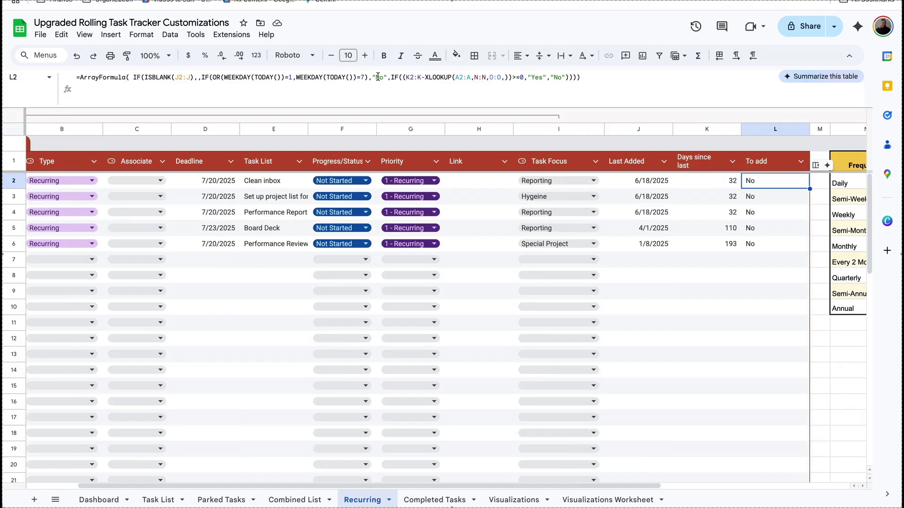
{"action": "left_click", "coordinate": [293, 76]}
{"action": "key", "text": "BackSpace"}
{"action": "type", "text": "8"}
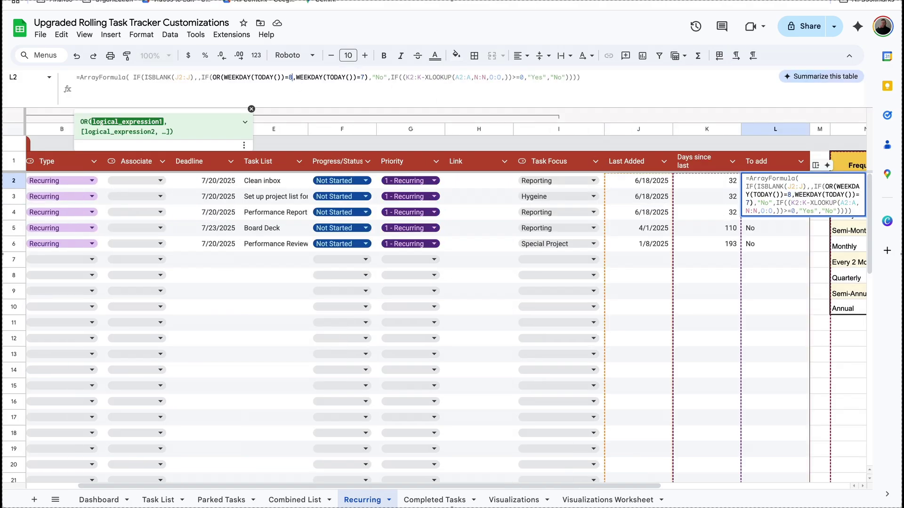
{"action": "key", "text": "Return"}
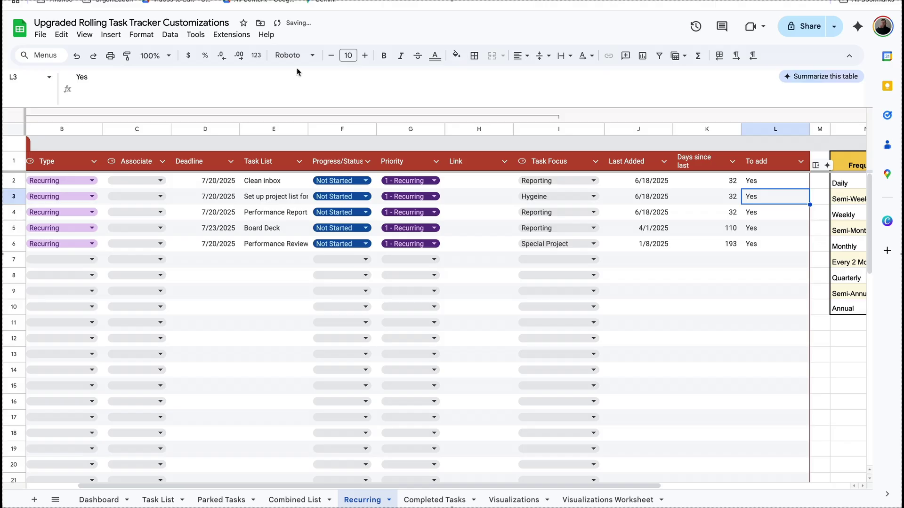
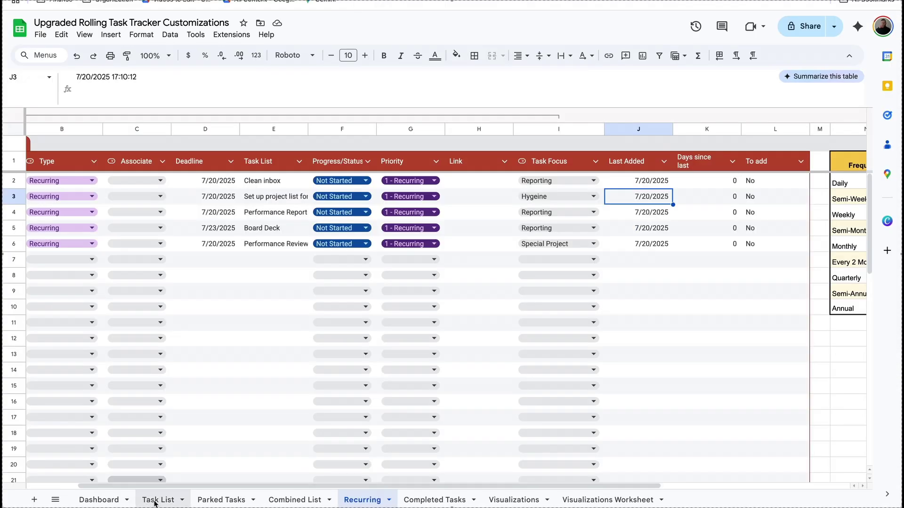
Review the Performance Review deadline and the Task Added dates in rows 7–10 of Task List.
{"action": "left_click", "coordinate": [155, 501]}
{"action": "left_click", "coordinate": [201, 287]}
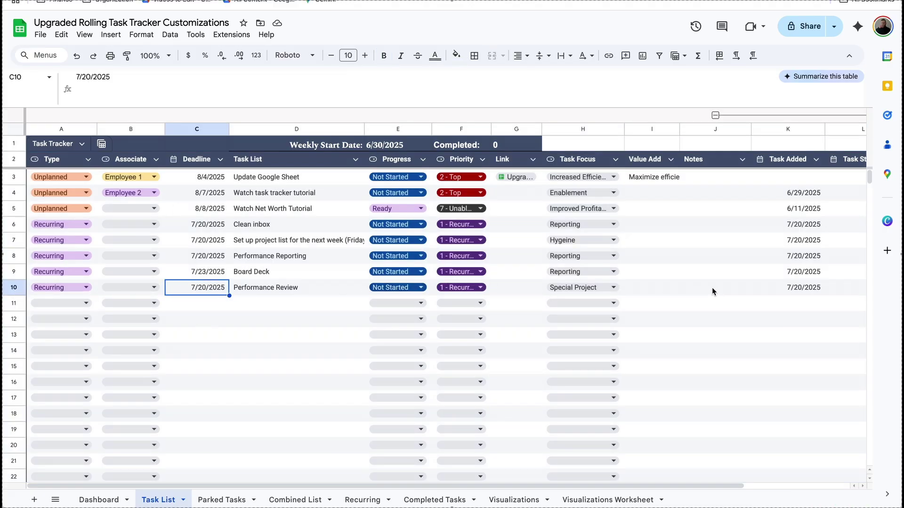
{"action": "scroll", "coordinate": [781, 291], "scroll_direction": "right", "scroll_amount": 2}
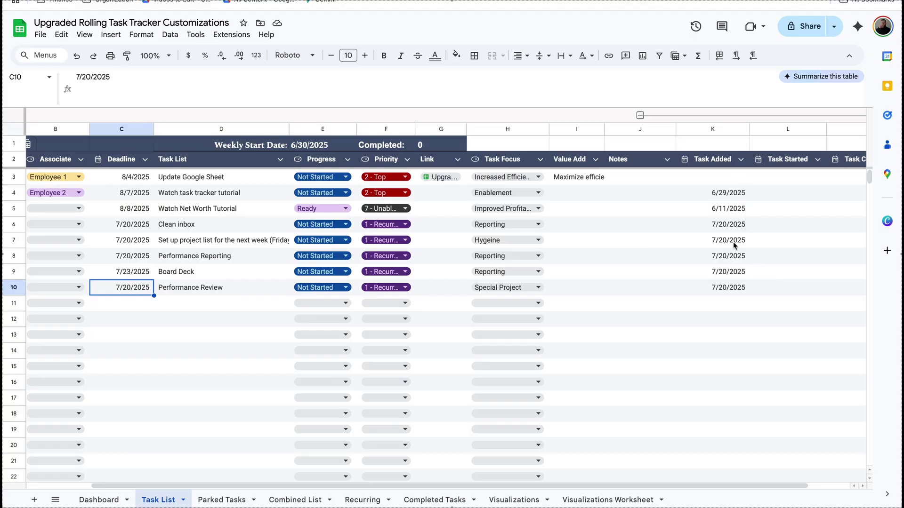
{"action": "left_click", "coordinate": [728, 288]}
{"action": "left_click", "coordinate": [728, 275]}
{"action": "left_click", "coordinate": [724, 261]}
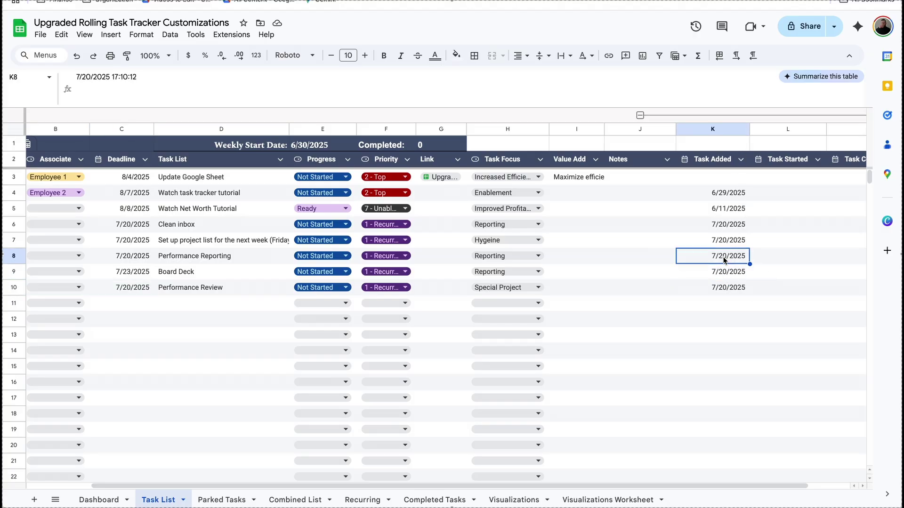
{"action": "scroll", "coordinate": [723, 260], "scroll_direction": "left", "scroll_amount": 2}
{"action": "scroll", "coordinate": [724, 260], "scroll_direction": "down", "scroll_amount": 1}
{"action": "scroll", "coordinate": [724, 261], "scroll_direction": "up", "scroll_amount": 1}
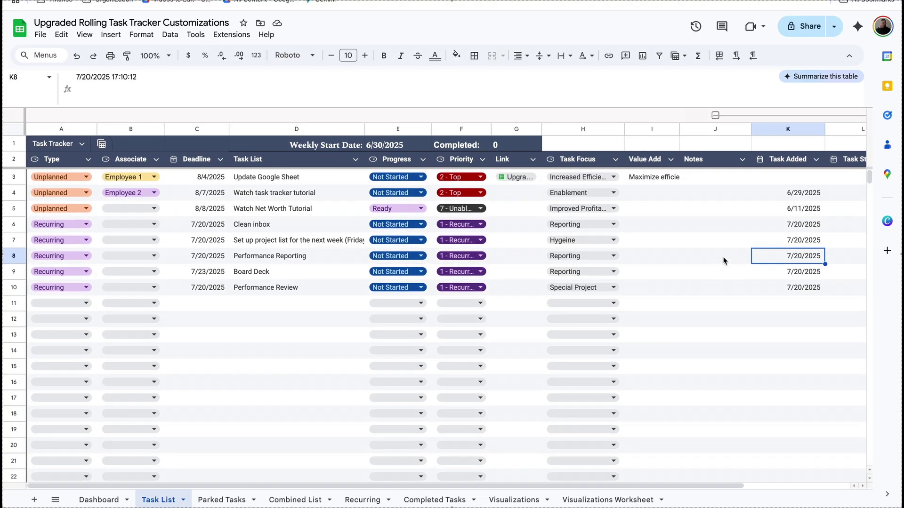
{"action": "left_click", "coordinate": [796, 240]}
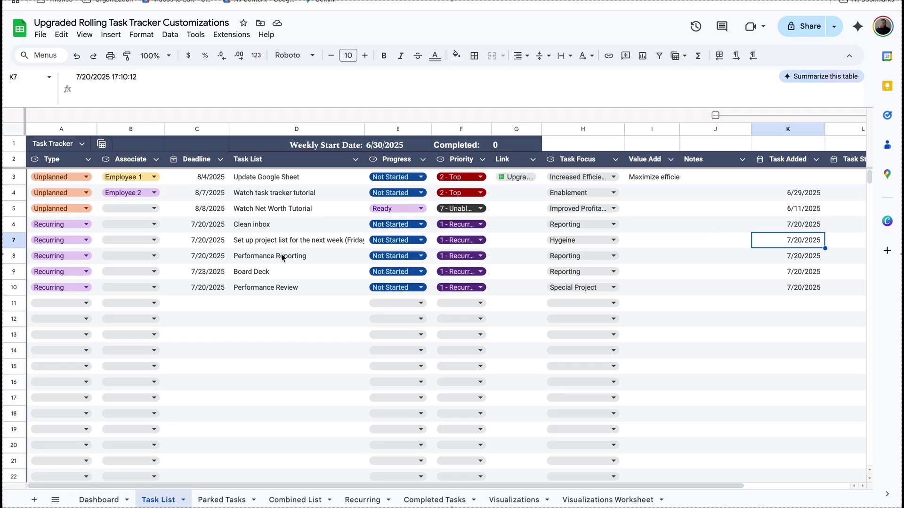
Assign Employee 1 to Clean inbox on Task List and Recurring, and Employee 2 to the project list task.
{"action": "left_click", "coordinate": [147, 227]}
{"action": "left_click", "coordinate": [123, 240]}
{"action": "left_click", "coordinate": [148, 224]}
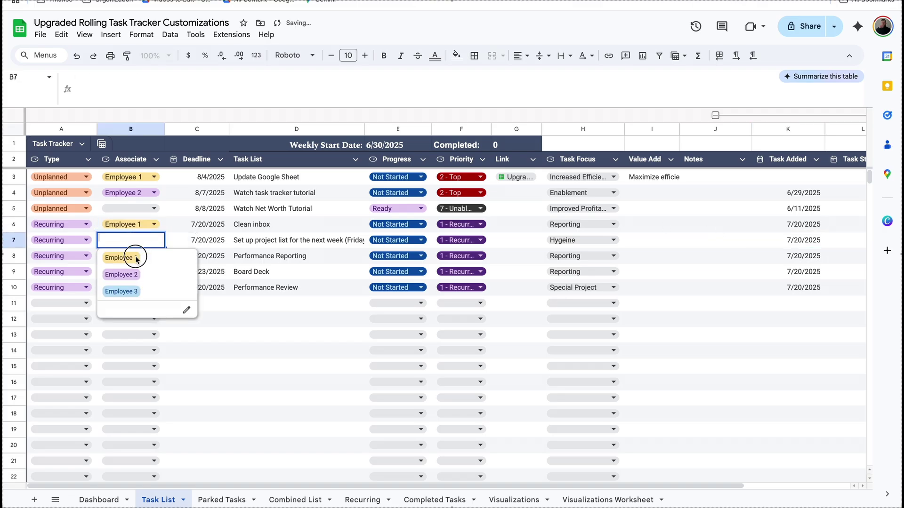
{"action": "left_click", "coordinate": [362, 500]}
{"action": "left_click", "coordinate": [209, 181]}
{"action": "left_click", "coordinate": [200, 198]}
{"action": "left_click", "coordinate": [209, 196]}
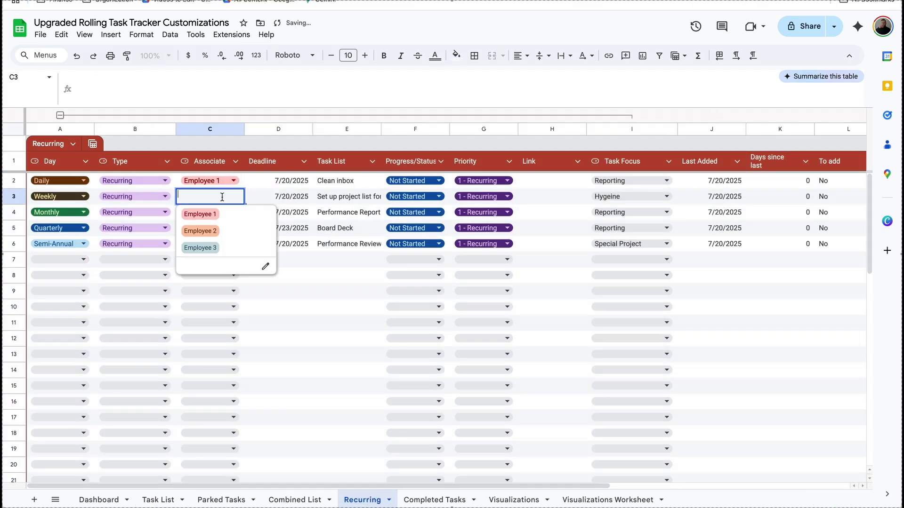
{"action": "left_click", "coordinate": [218, 231]}
Assign Employee 3 to Performance Report and Employee 1 to Board Deck and Performance Review.
{"action": "left_click", "coordinate": [219, 216]}
{"action": "left_click", "coordinate": [228, 211]}
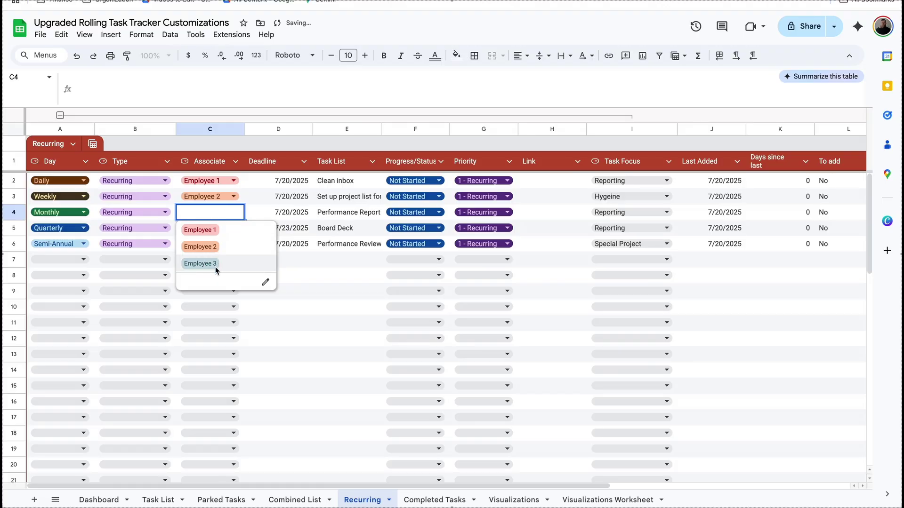
{"action": "left_click", "coordinate": [202, 263]}
{"action": "left_click", "coordinate": [227, 231]}
{"action": "left_click", "coordinate": [200, 245]}
{"action": "left_click", "coordinate": [222, 244]}
{"action": "left_click", "coordinate": [214, 262]}
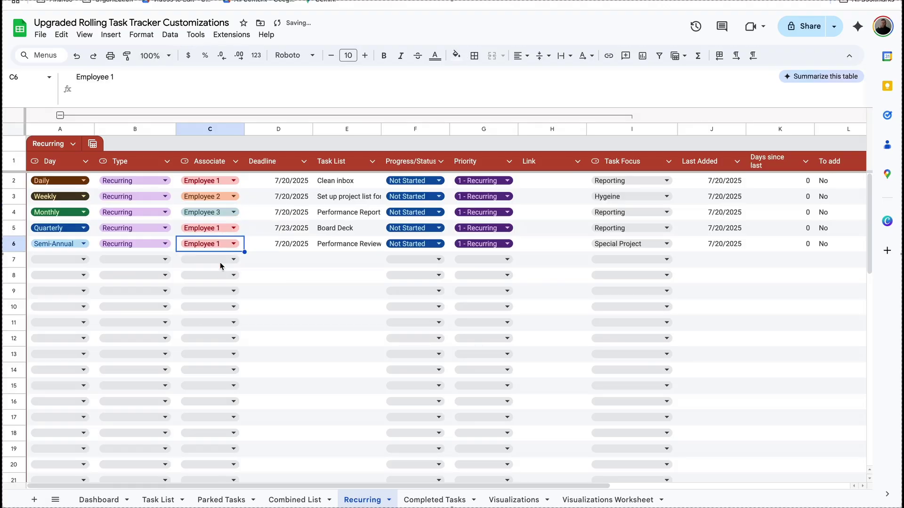
{"action": "left_click", "coordinate": [282, 244]}
{"action": "left_click", "coordinate": [159, 500]}
On the Dashboard, drag the B/C border left to narrow the Associate column B.
{"action": "left_click", "coordinate": [99, 500]}
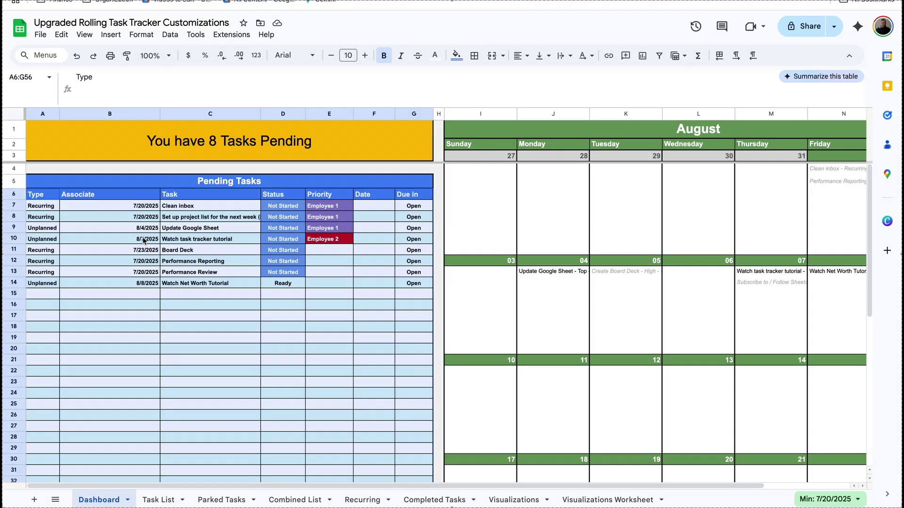
{"action": "left_click", "coordinate": [200, 242]}
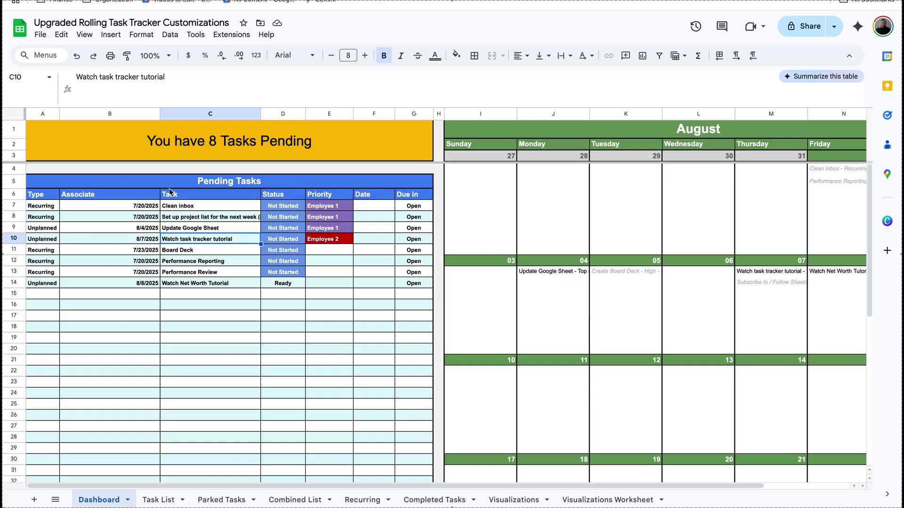
{"action": "left_click", "coordinate": [42, 205]}
{"action": "left_click_drag", "start_coordinate": [160, 114], "coordinate": [112, 116]}
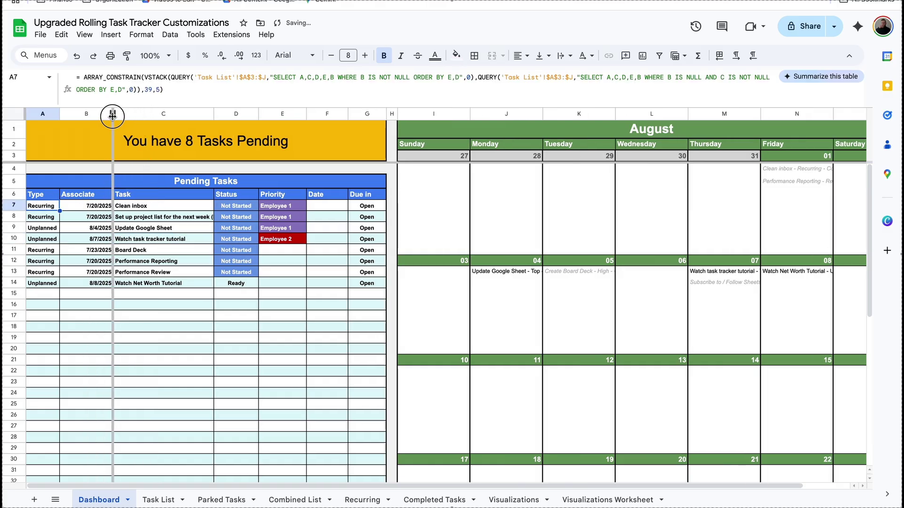
{"action": "left_click", "coordinate": [169, 197]}
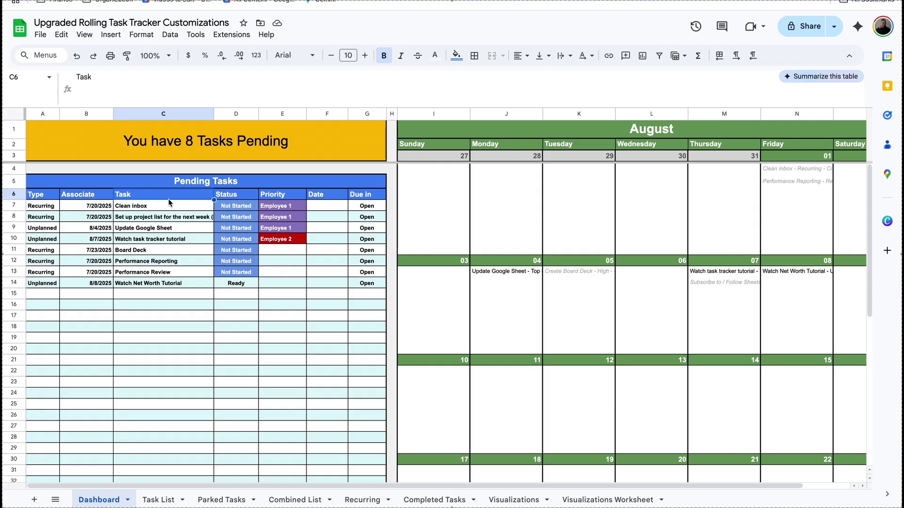
Inspect the Pending Tasks QUERY formula in A7 and its values along row 7.
{"action": "left_click", "coordinate": [39, 205]}
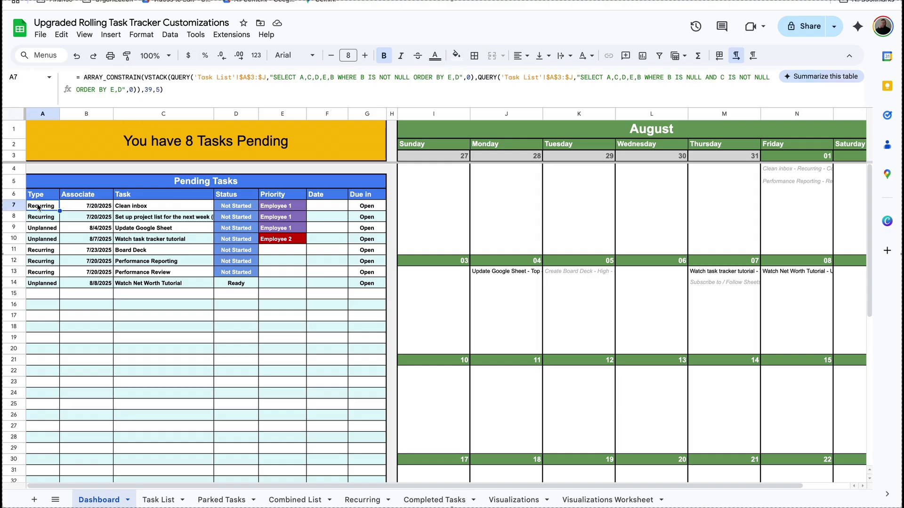
{"action": "key", "text": "Right"}
{"action": "key", "text": "Right"}
{"action": "key", "text": "Right"}
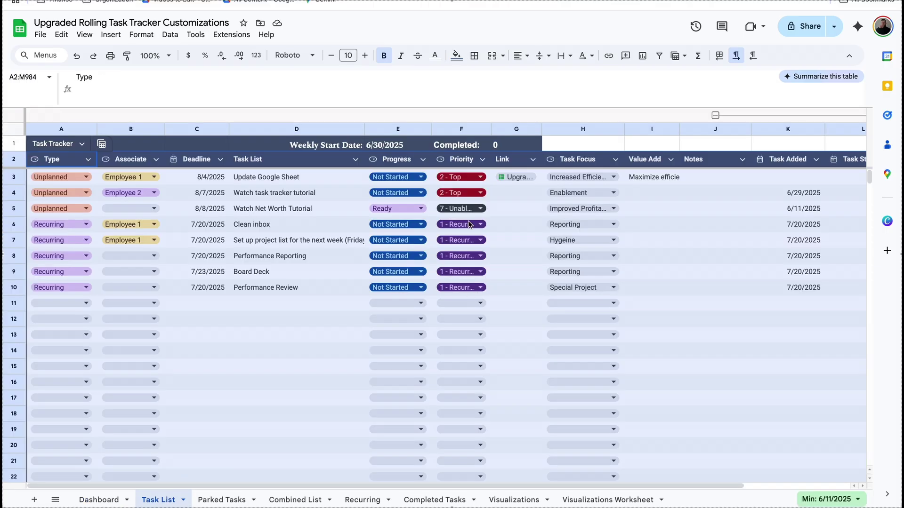
{"action": "left_click", "coordinate": [158, 500]}
{"action": "key", "text": "alt+Up"}
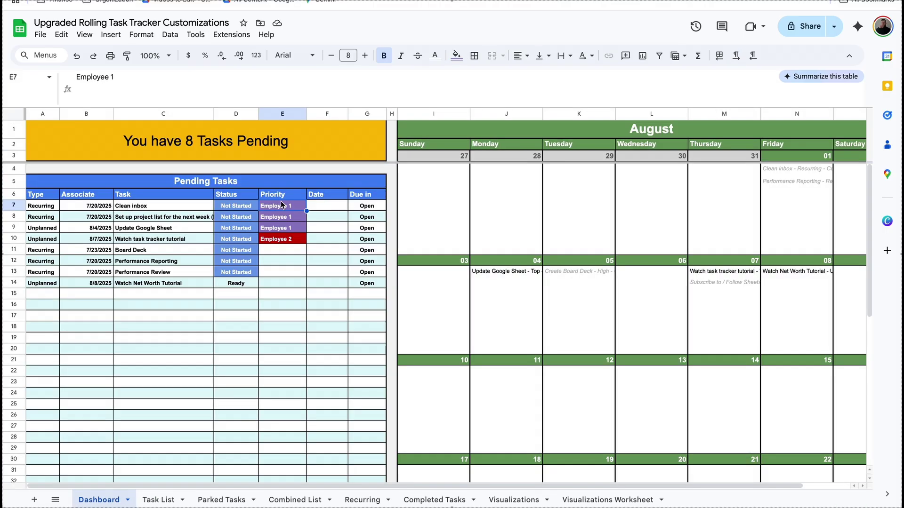
{"action": "left_click", "coordinate": [42, 206]}
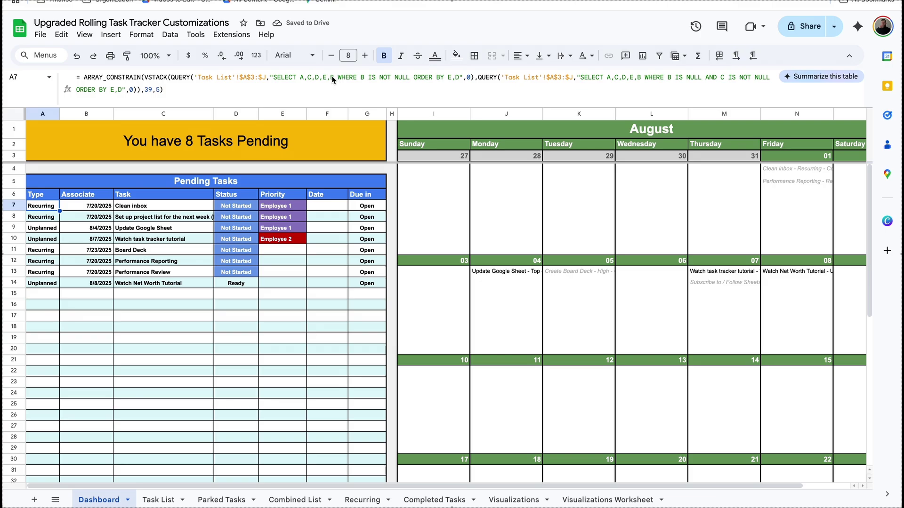
In A7's formula, change both WHERE conditions from column B to C and the AND condition from C to D.
{"action": "left_click", "coordinate": [365, 77]}
{"action": "key", "text": "BackSpace"}
{"action": "type", "text": "C"}
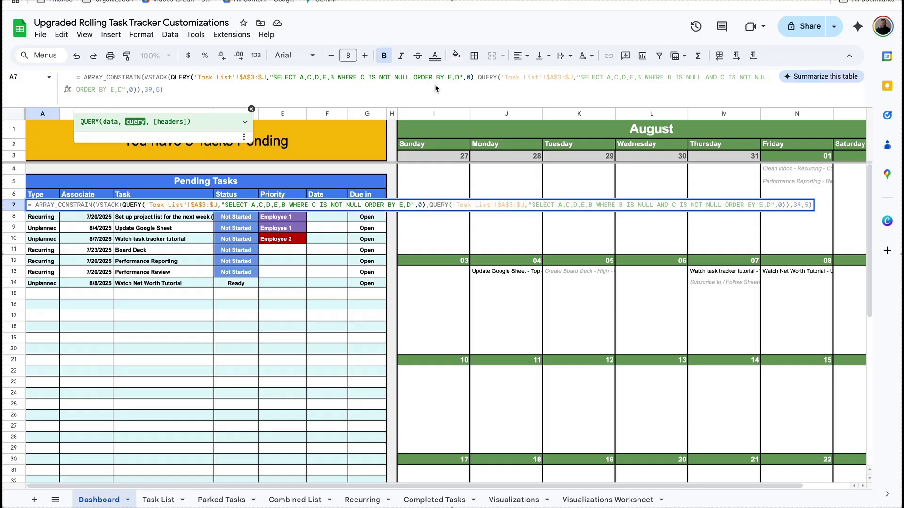
{"action": "left_click", "coordinate": [670, 77]}
{"action": "key", "text": "BackSpace"}
{"action": "type", "text": "C"}
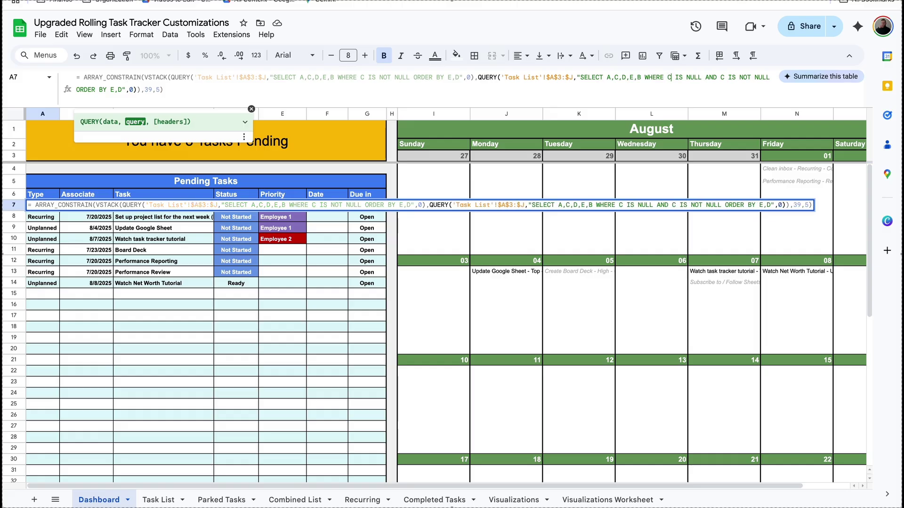
{"action": "left_click", "coordinate": [725, 77]}
{"action": "key", "text": "BackSpace"}
{"action": "type", "text": "D"}
Change the ORDER BY clauses to F,E and F,D and commit the formula.
{"action": "left_click", "coordinate": [453, 78]}
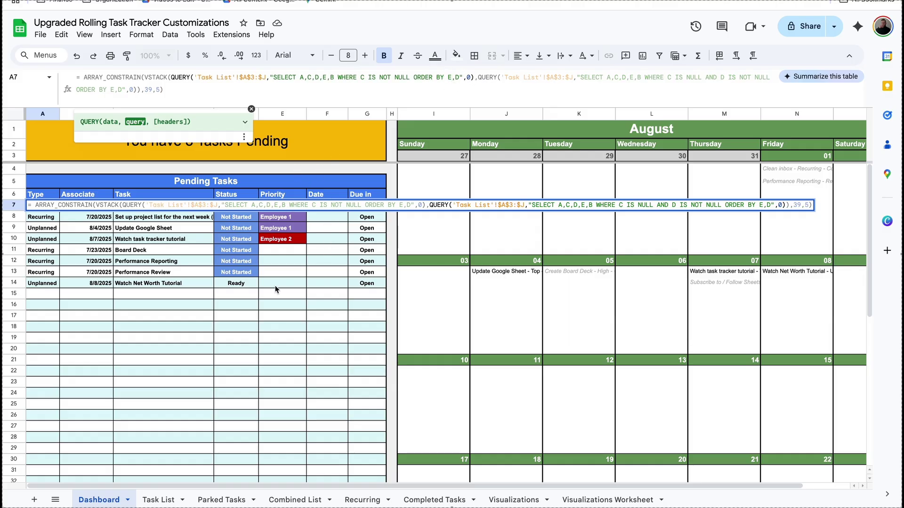
{"action": "left_click", "coordinate": [451, 77]}
{"action": "key", "text": "BackSpace"}
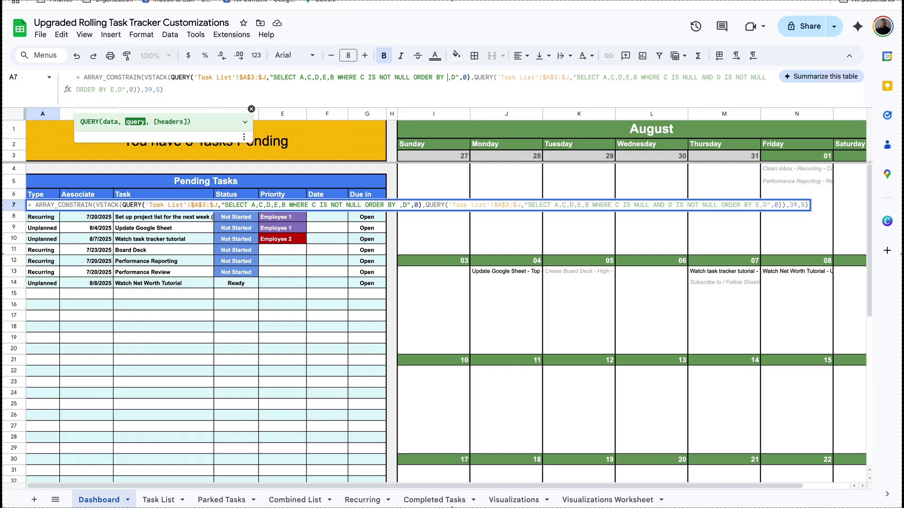
{"action": "type", "text": "F,E"}
{"action": "key", "text": "Delete"}
{"action": "key", "text": "Delete"}
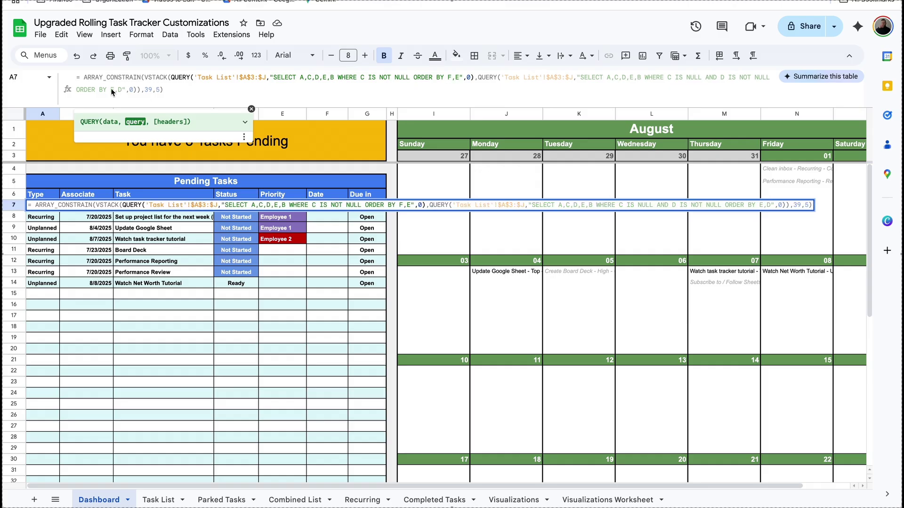
{"action": "left_click", "coordinate": [115, 90]}
{"action": "key", "text": "BackSpace"}
{"action": "type", "text": "F,"}
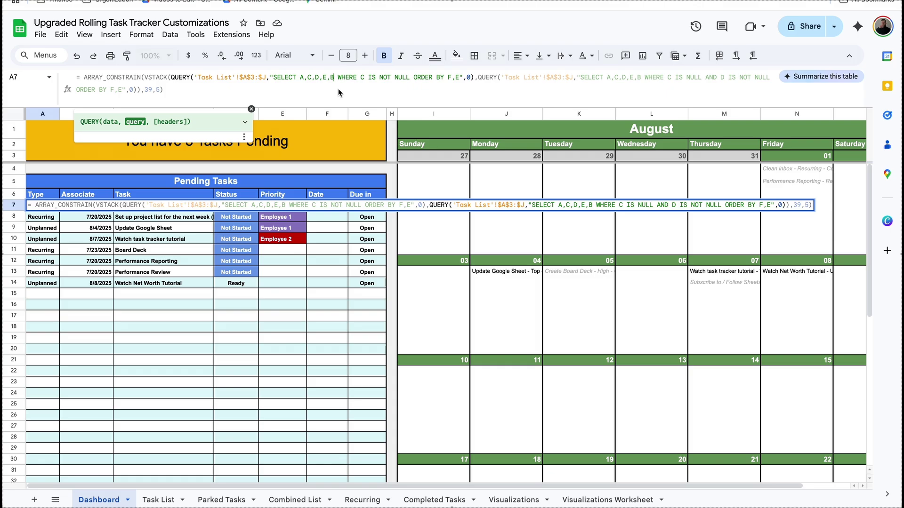
{"action": "key", "text": "Return"}
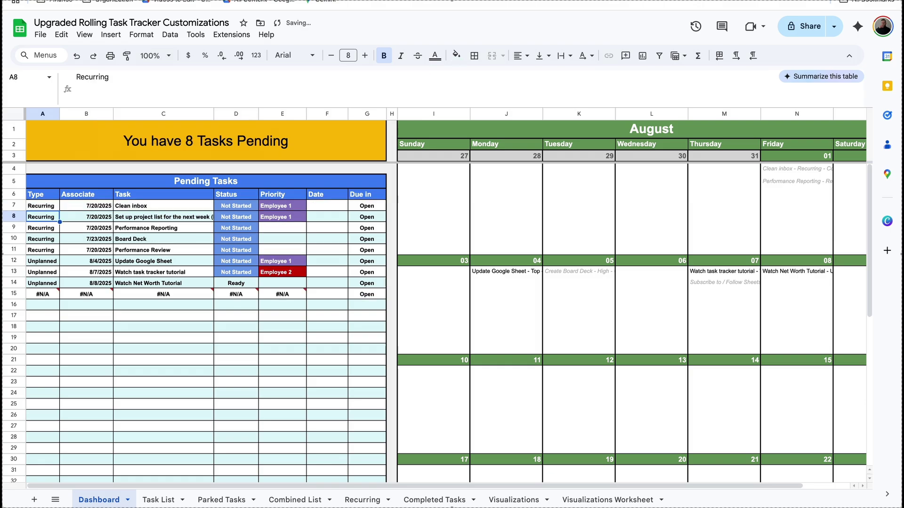
Make both QUERYs select columns A,B,D,E,F,C by editing and pasting the column list.
{"action": "left_click", "coordinate": [46, 208]}
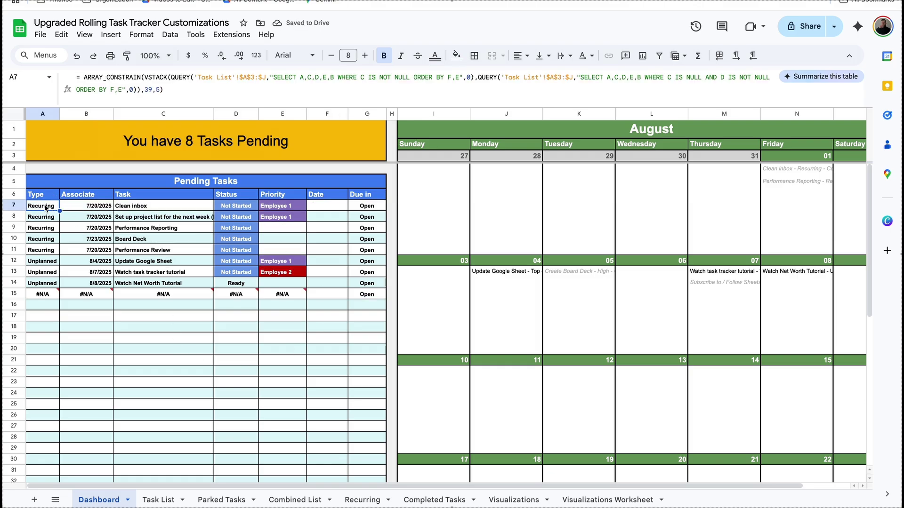
{"action": "left_click", "coordinate": [295, 79]}
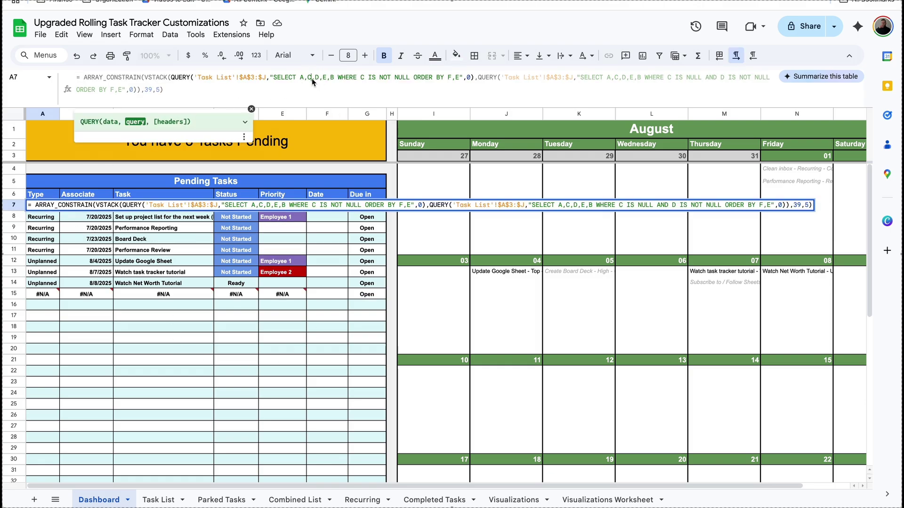
{"action": "key", "text": "BackSpace"}
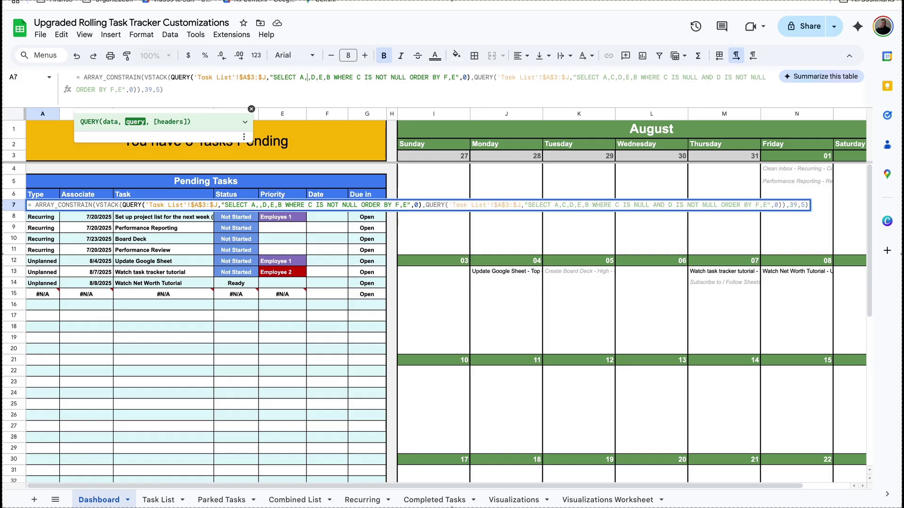
{"action": "type", "text": "B"}
{"action": "key", "text": "BackSpace"}
{"action": "type", "text": "F,"}
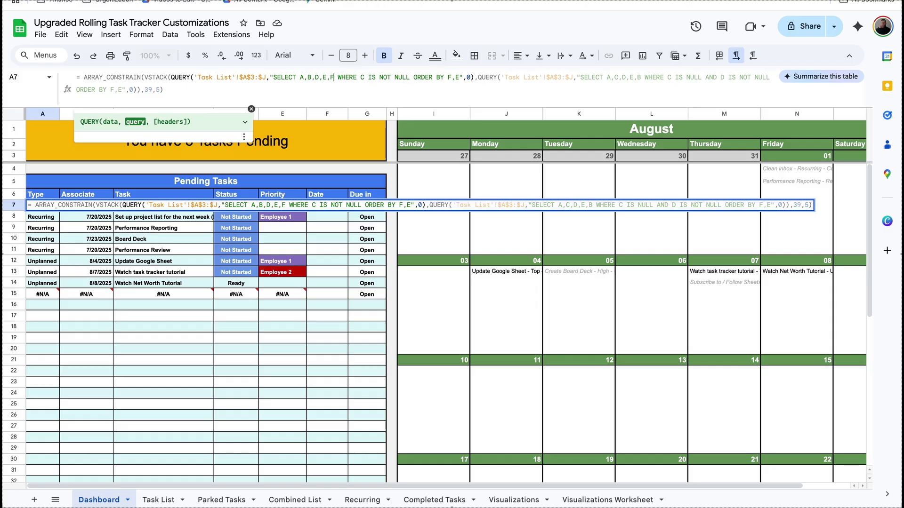
{"action": "type", "text": "C"}
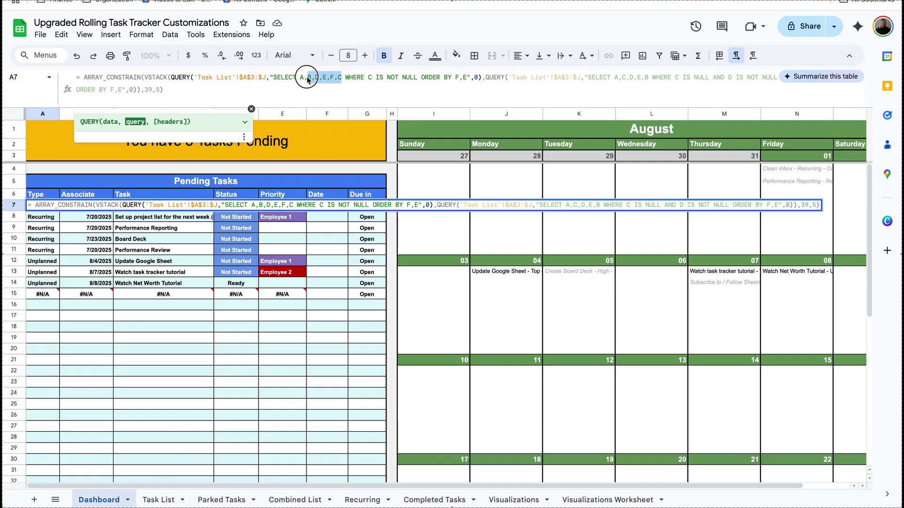
{"action": "left_click", "coordinate": [634, 79]}
{"action": "left_click_drag", "start_coordinate": [634, 79], "coordinate": [621, 77]}
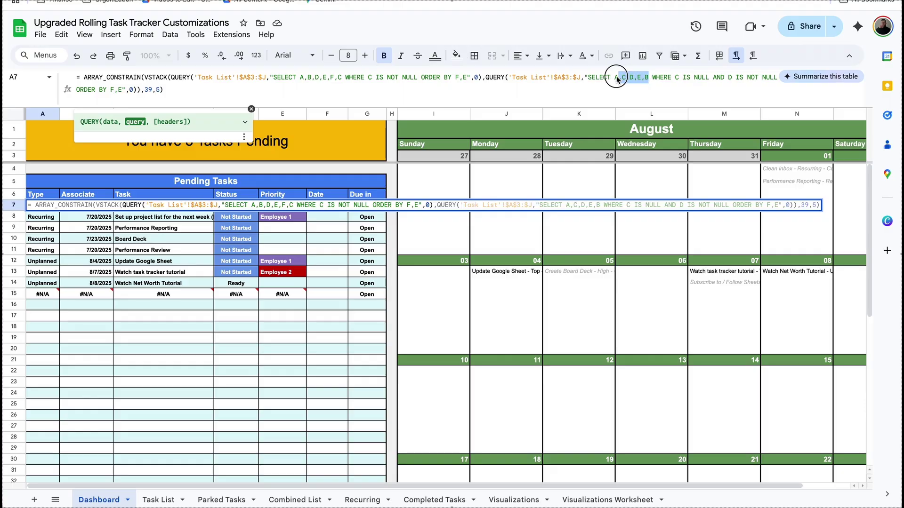
{"action": "type", "text": "B,D,E,F,C"}
{"action": "key", "text": "Return"}
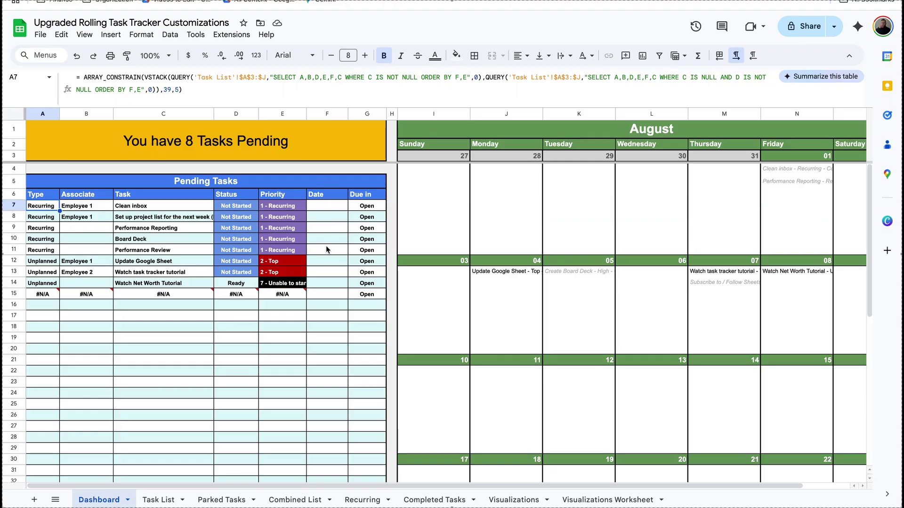
Change ARRAY_CONSTRAIN's column count in A7 from 5 to 6.
{"action": "left_click", "coordinate": [179, 95]}
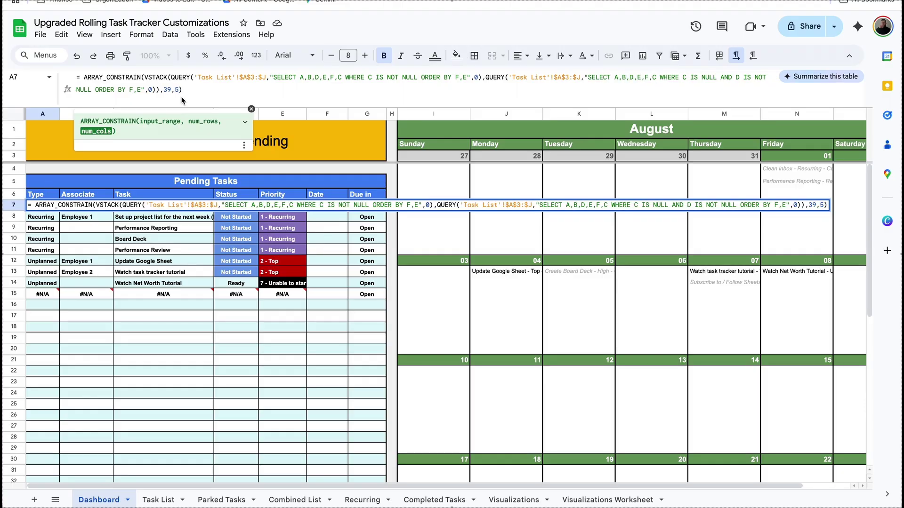
{"action": "key", "text": "BackSpace"}
{"action": "type", "text": "6"}
{"action": "key", "text": "Return"}
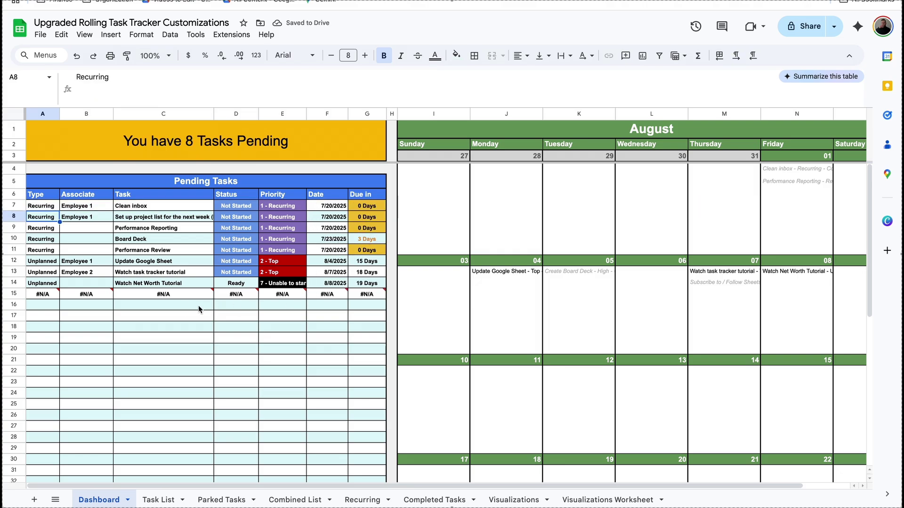
Set the Performance Review deadline in Task List C10 to 7/22/2025 via the date picker.
{"action": "left_click", "coordinate": [158, 500]}
{"action": "left_click", "coordinate": [206, 290]}
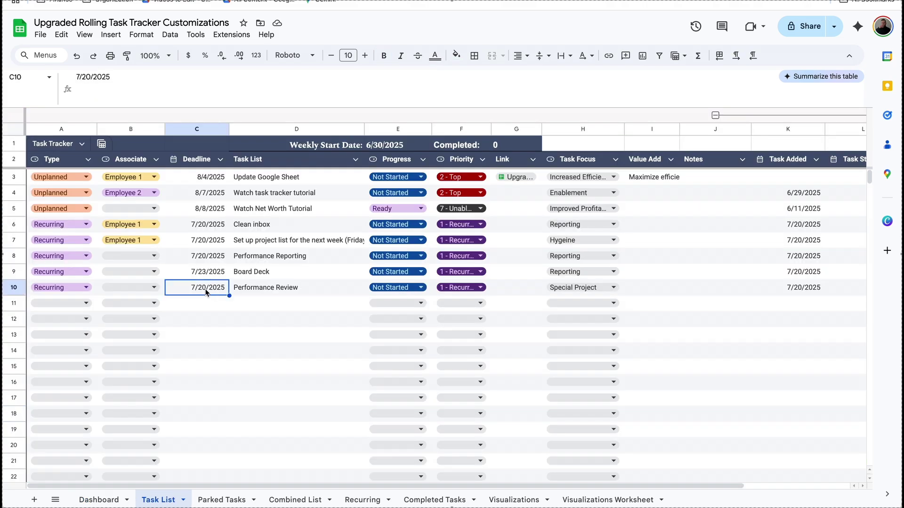
{"action": "key", "text": "Delete"}
{"action": "key", "text": "alt+Up"}
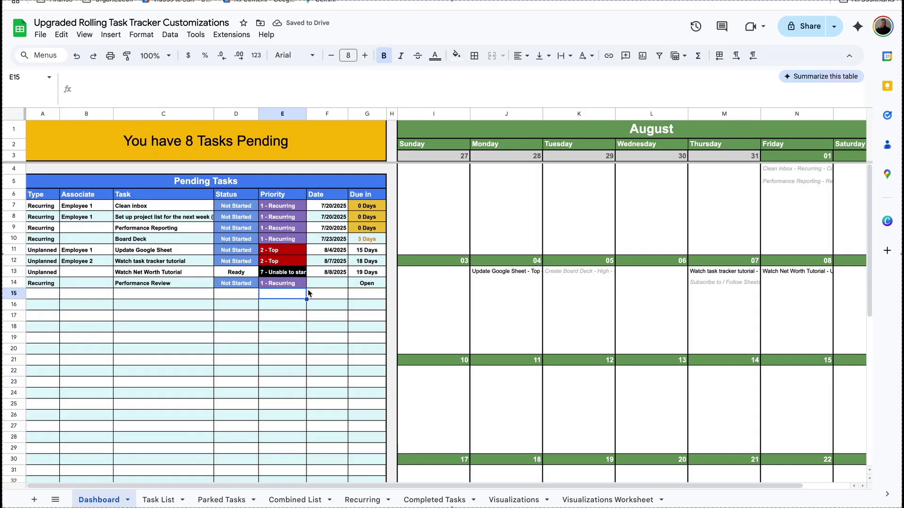
{"action": "left_click", "coordinate": [318, 287]}
{"action": "key", "text": "alt+Down"}
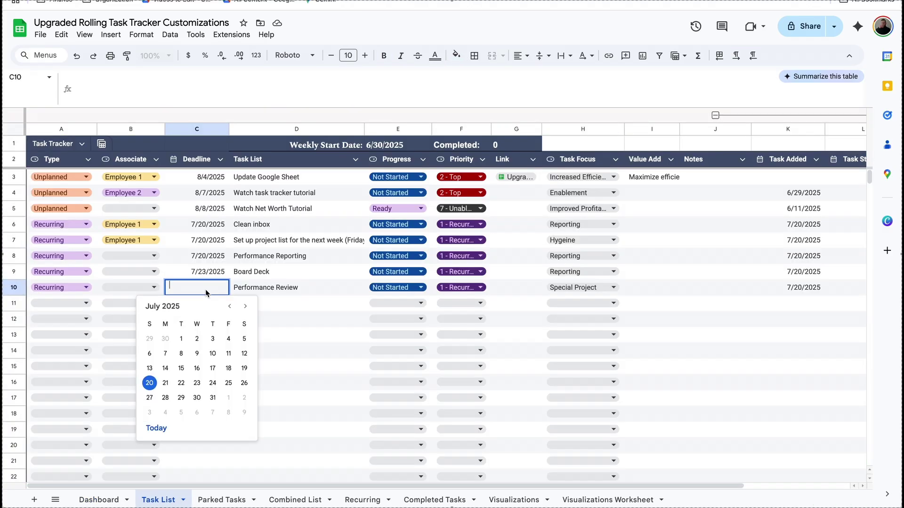
{"action": "left_click", "coordinate": [181, 383]}
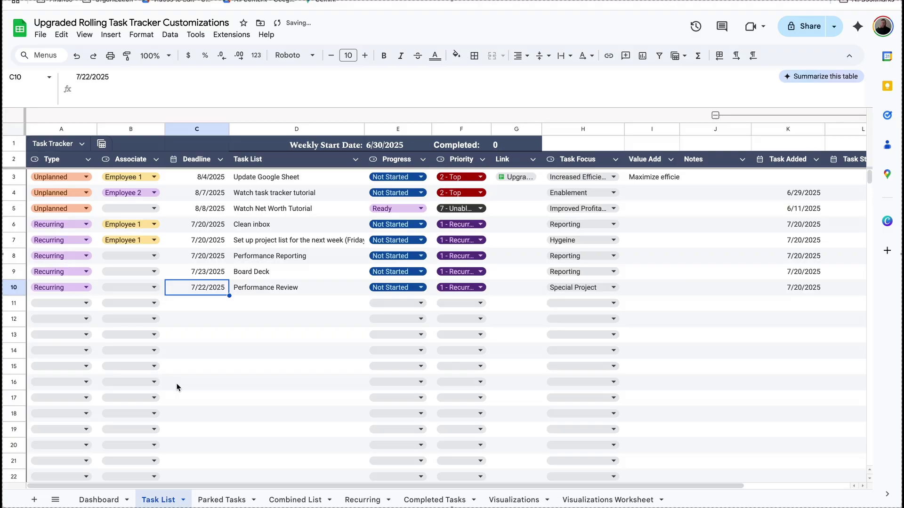
{"action": "left_click", "coordinate": [113, 499]}
Wrap A7's Pending Tasks formula in IFERROR(…, ) to clear the #N/A row.
{"action": "left_click", "coordinate": [139, 305]}
{"action": "left_click", "coordinate": [41, 206]}
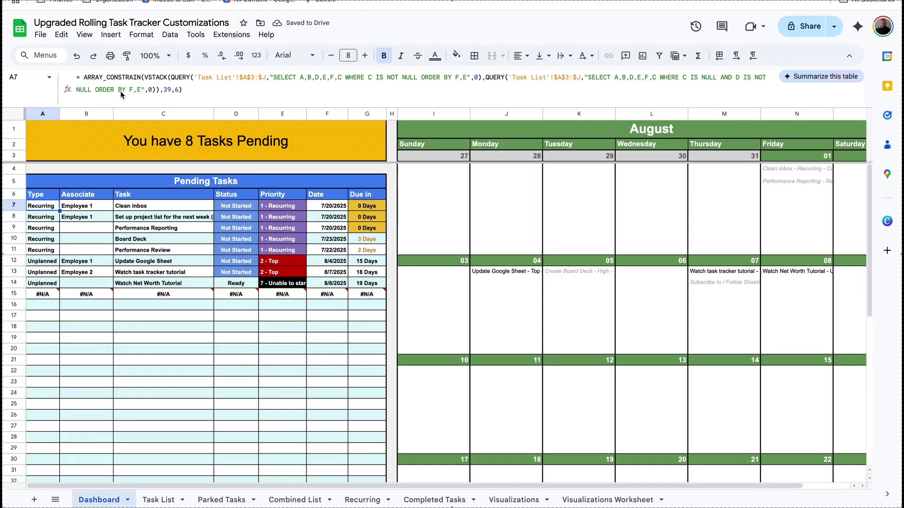
{"action": "left_click", "coordinate": [85, 78]}
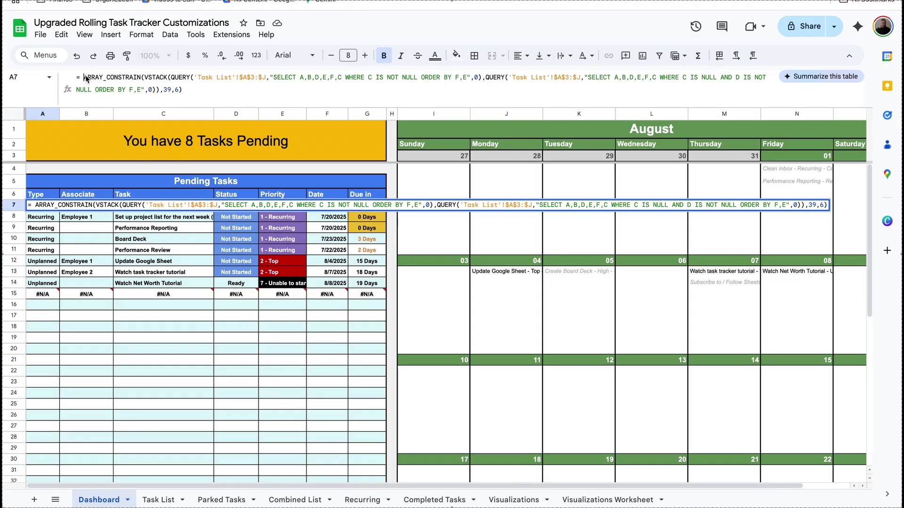
{"action": "type", "text": "IFERROR("}
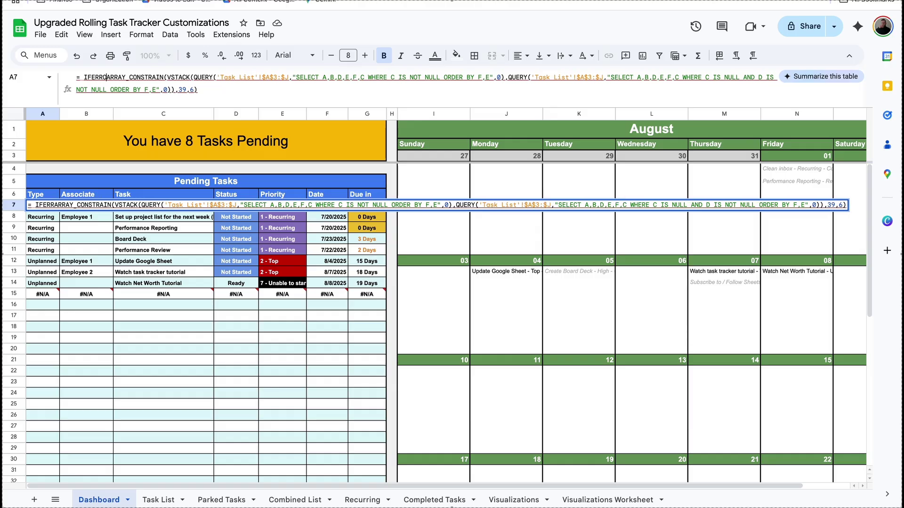
{"action": "left_click", "coordinate": [224, 92]}
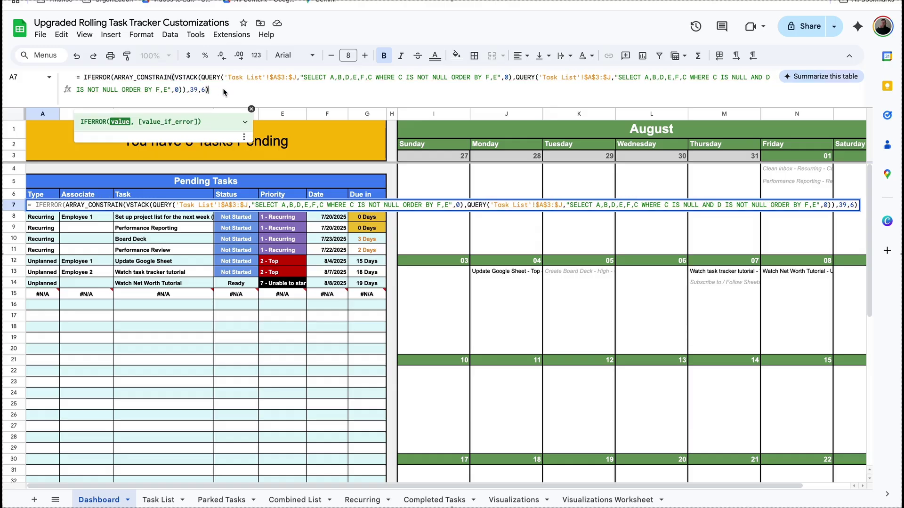
{"action": "type", "text": ",)"}
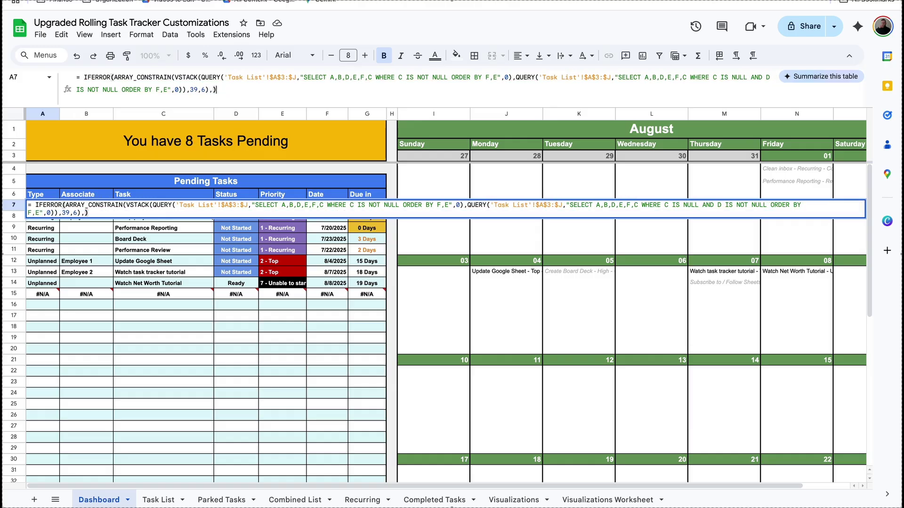
{"action": "key", "text": "Return"}
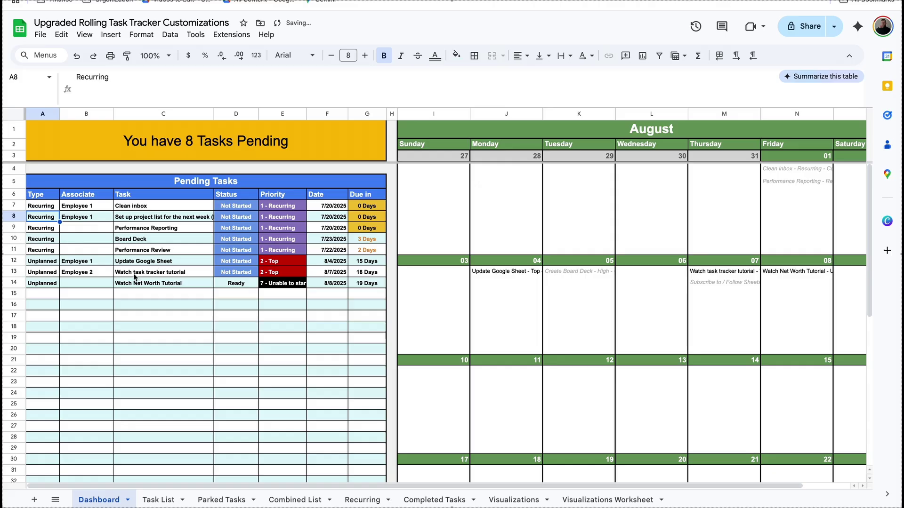
{"action": "left_click", "coordinate": [304, 297]}
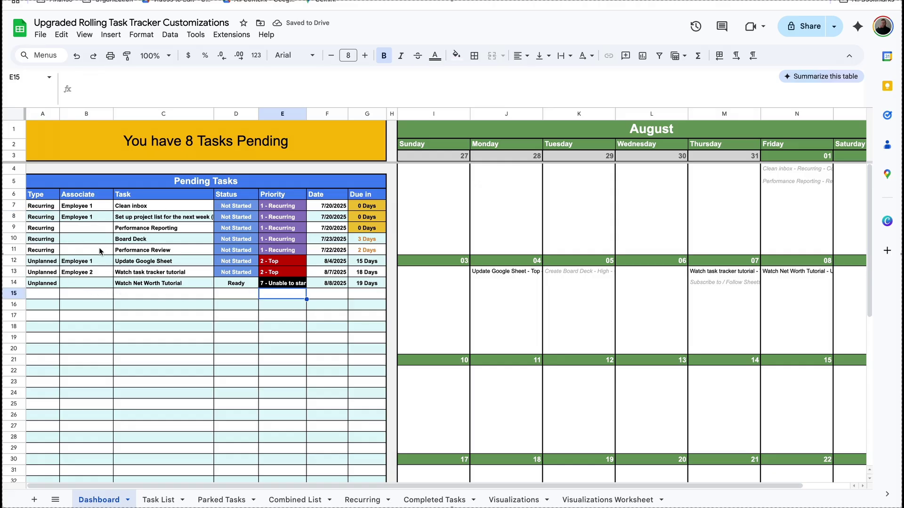
{"action": "left_click", "coordinate": [330, 263]}
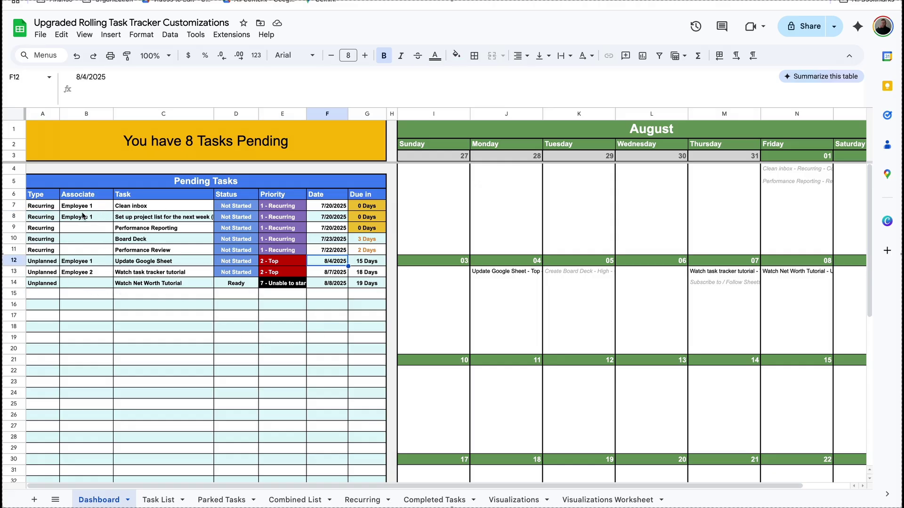
{"action": "left_click", "coordinate": [29, 202]}
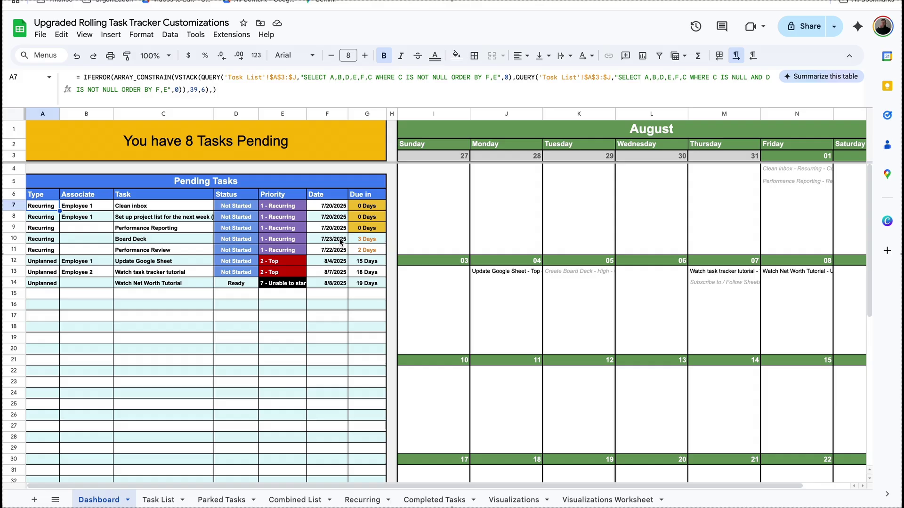
{"action": "left_click", "coordinate": [227, 91]}
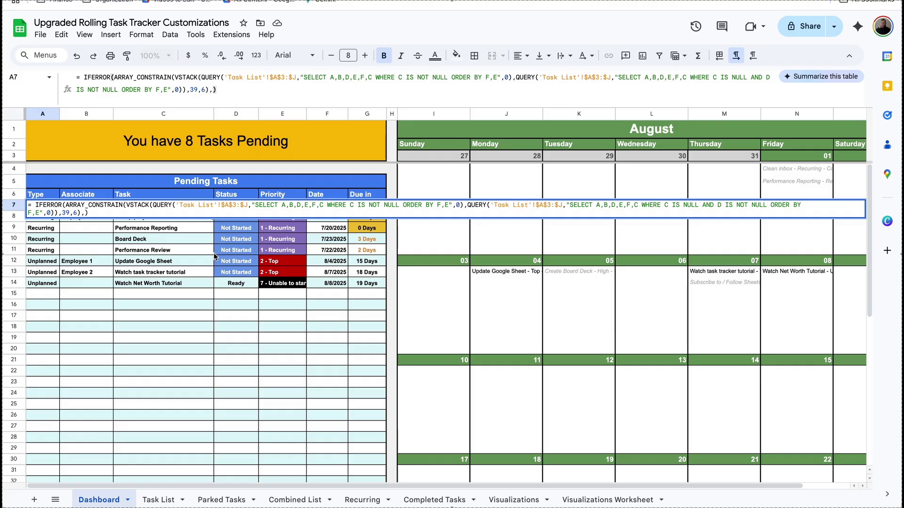
{"action": "left_click", "coordinate": [847, 129]}
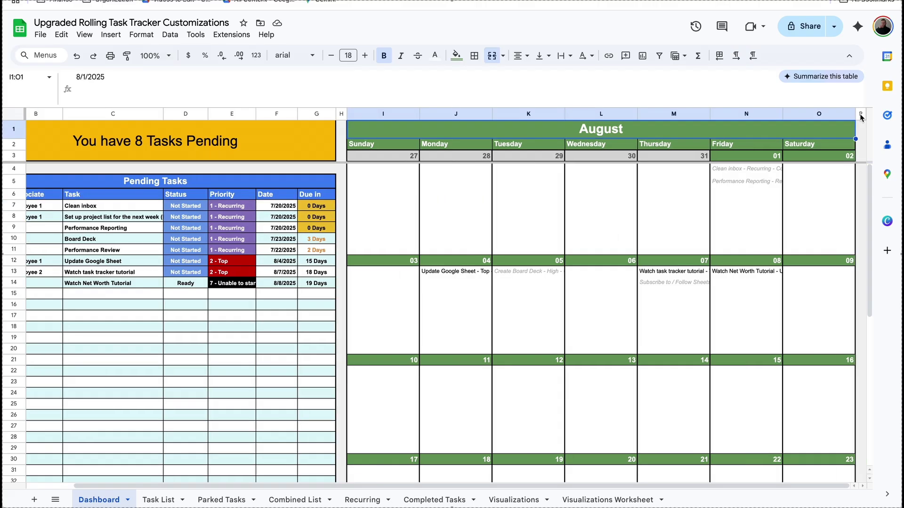
Insert 8 columns right of the August calendar and paste a copy of columns I:O at Q1.
{"action": "left_click_drag", "start_coordinate": [861, 117], "coordinate": [400, 117]}
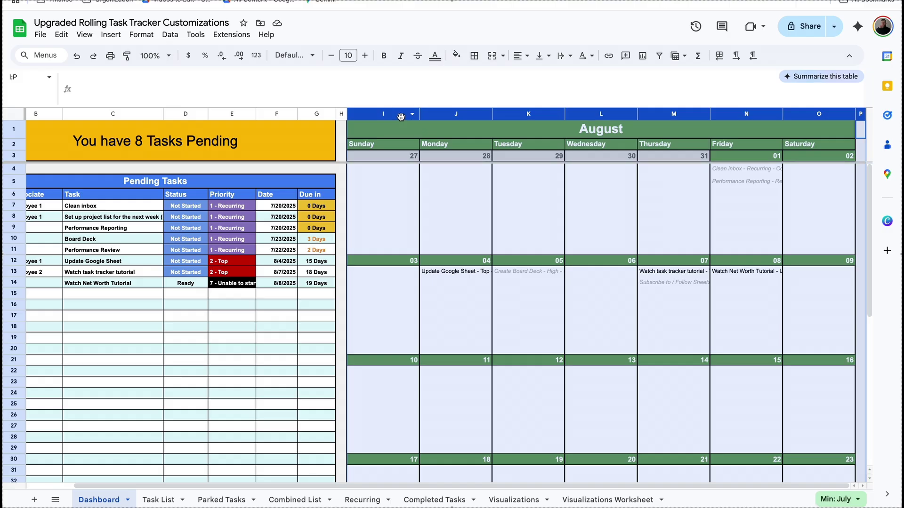
{"action": "right_click", "coordinate": [400, 116]}
{"action": "left_click", "coordinate": [460, 221]}
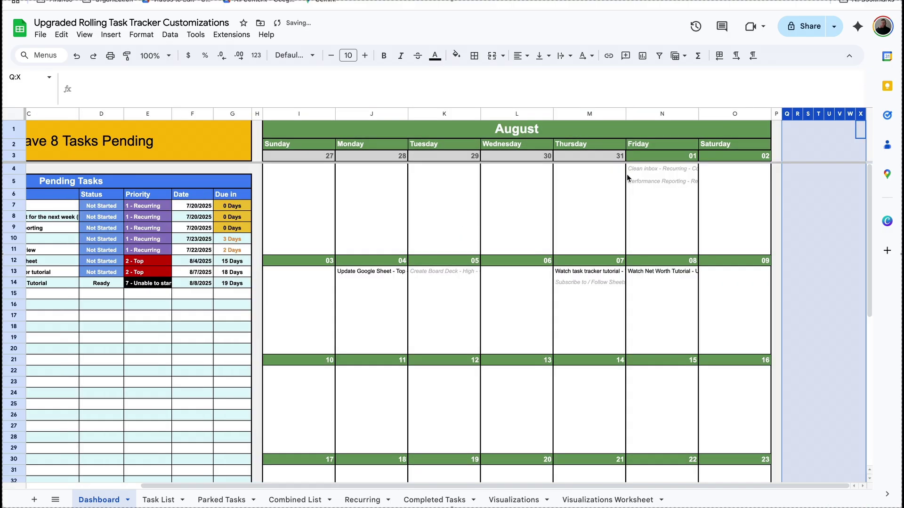
{"action": "left_click_drag", "start_coordinate": [496, 115], "coordinate": [282, 117]}
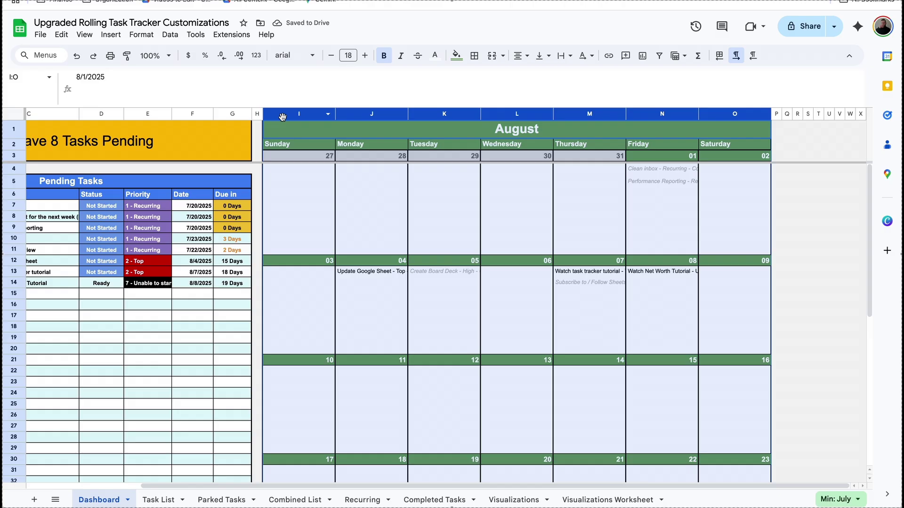
{"action": "key", "text": "ctrl+c"}
{"action": "left_click", "coordinate": [786, 115]}
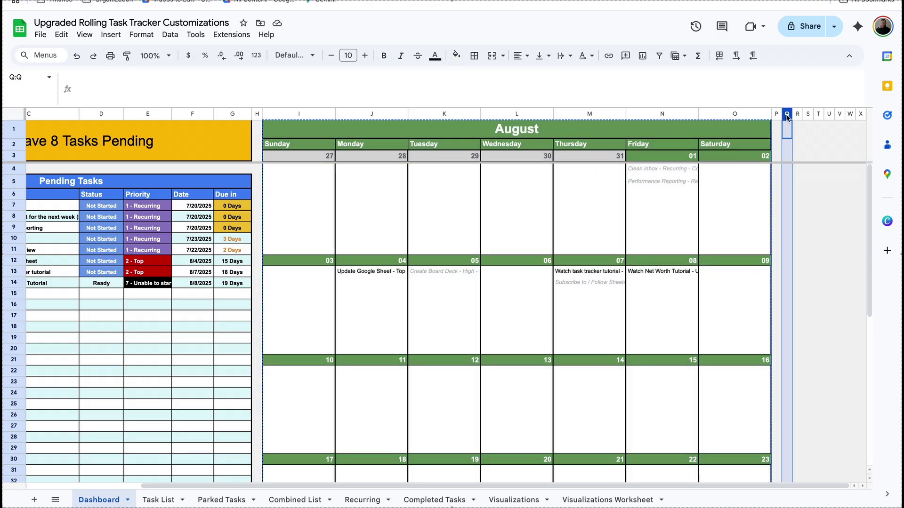
{"action": "key", "text": "ctrl+v"}
Set Q1 to =EOMONTH(I1,0)+1 so the copied calendar shows September.
{"action": "type", "text": "=EOMONTH("}
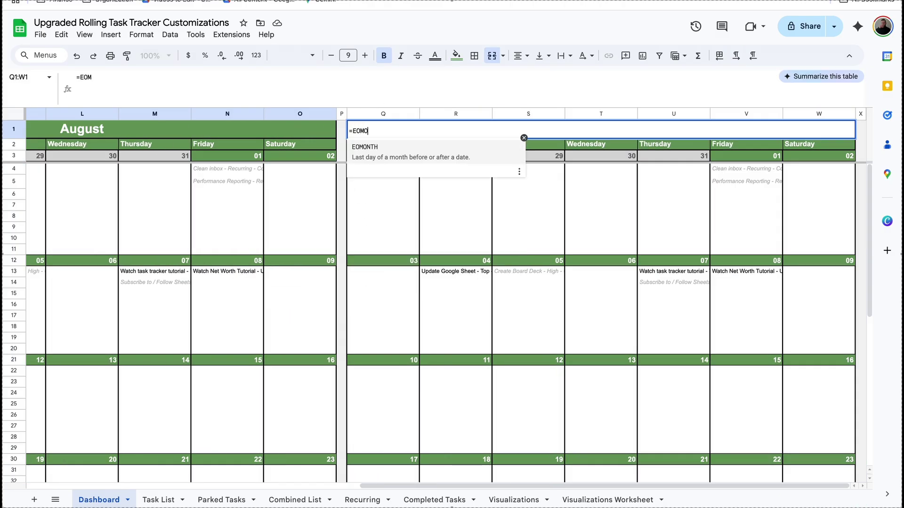
{"action": "left_click", "coordinate": [110, 135]}
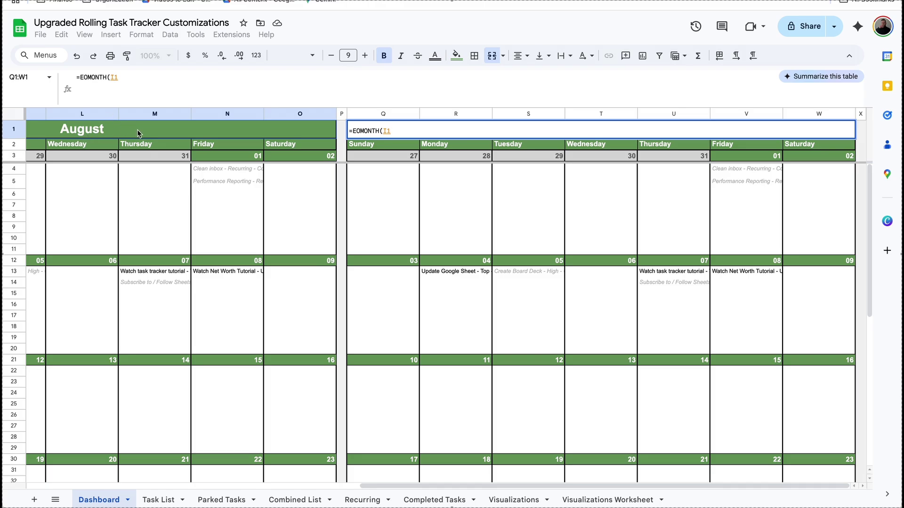
{"action": "type", "text": ",0)+1"}
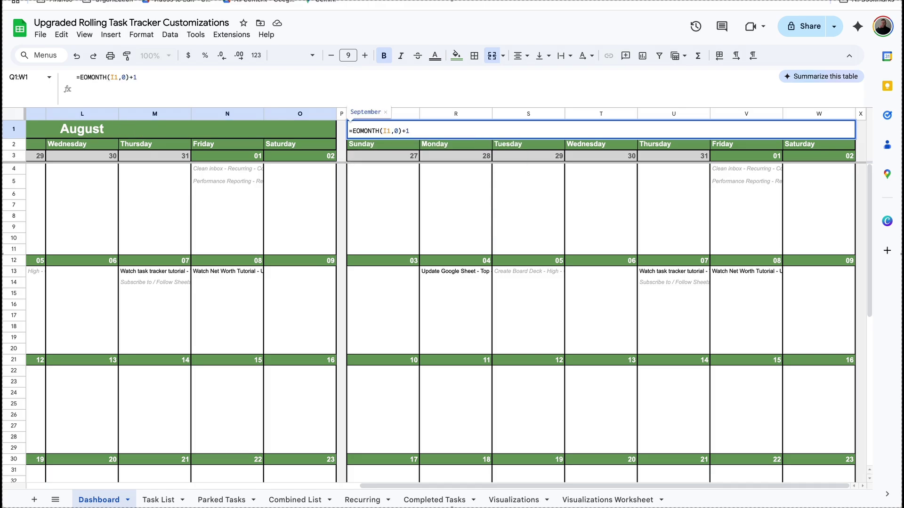
{"action": "key", "text": "Return"}
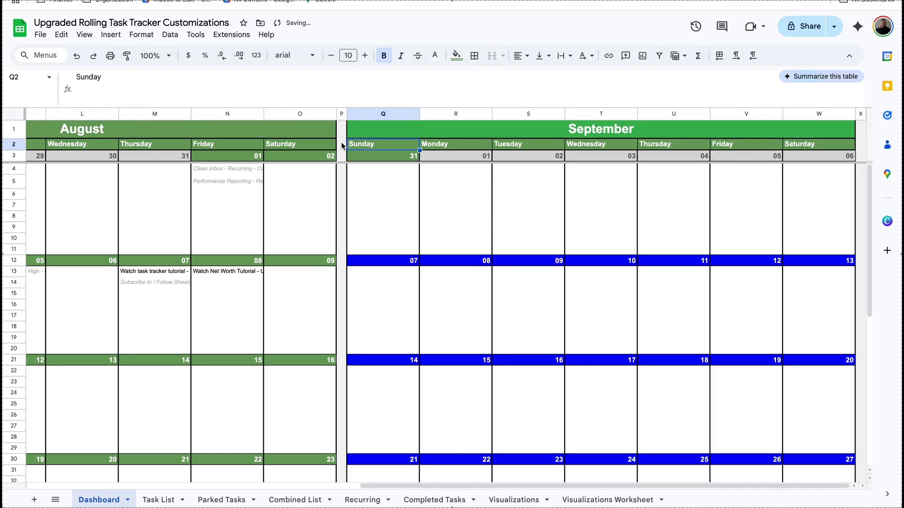
Give September's header August's green using the fill colour eyedropper.
{"action": "left_click", "coordinate": [400, 131]}
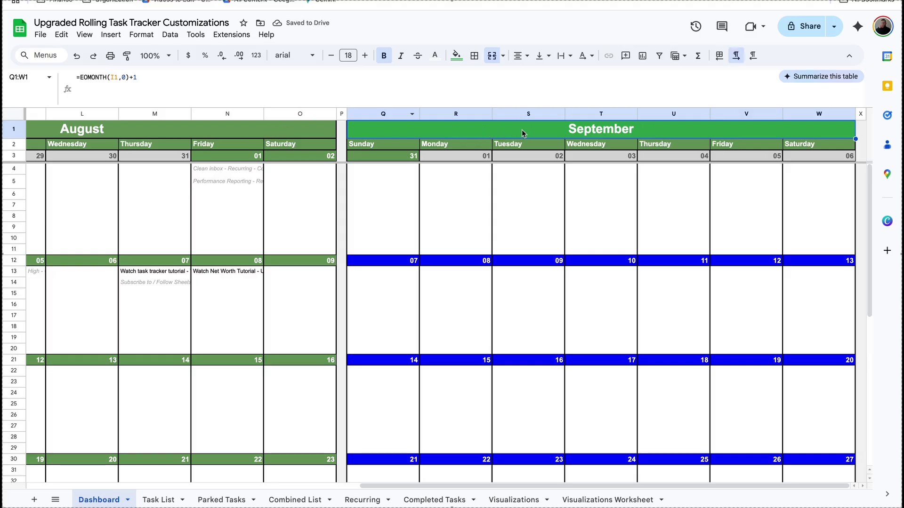
{"action": "key", "text": "Left"}
{"action": "key", "text": "Left"}
{"action": "key", "text": "Right"}
{"action": "key", "text": "Right"}
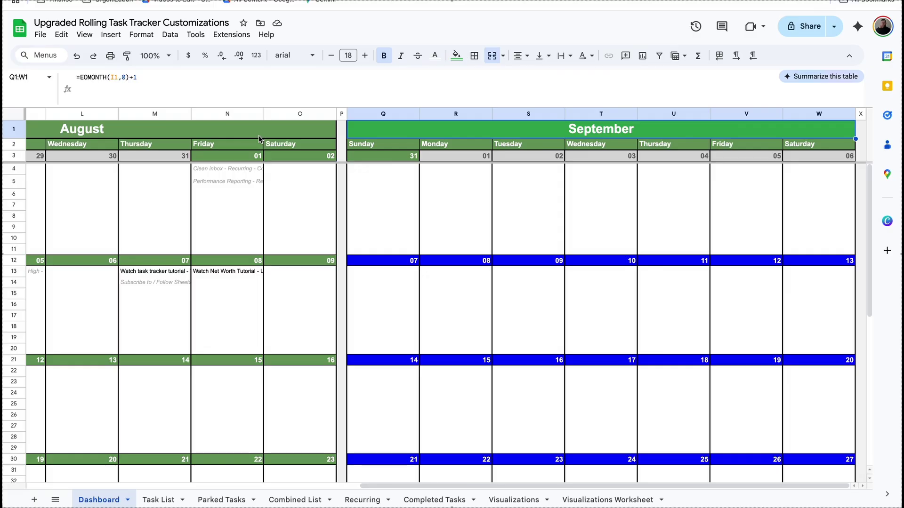
{"action": "key", "text": "Left"}
{"action": "key", "text": "Left"}
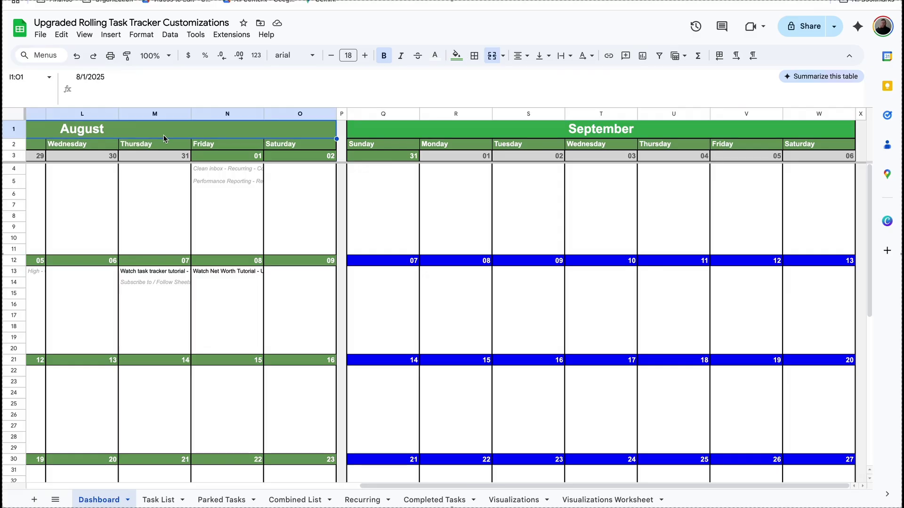
{"action": "left_click", "coordinate": [502, 131]}
{"action": "left_click", "coordinate": [456, 55]}
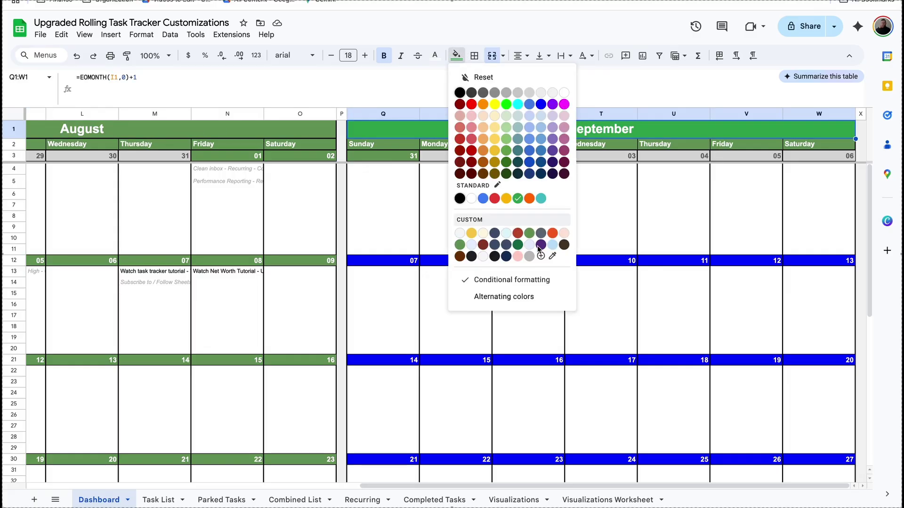
{"action": "left_click", "coordinate": [547, 252]}
{"action": "left_click", "coordinate": [294, 129]}
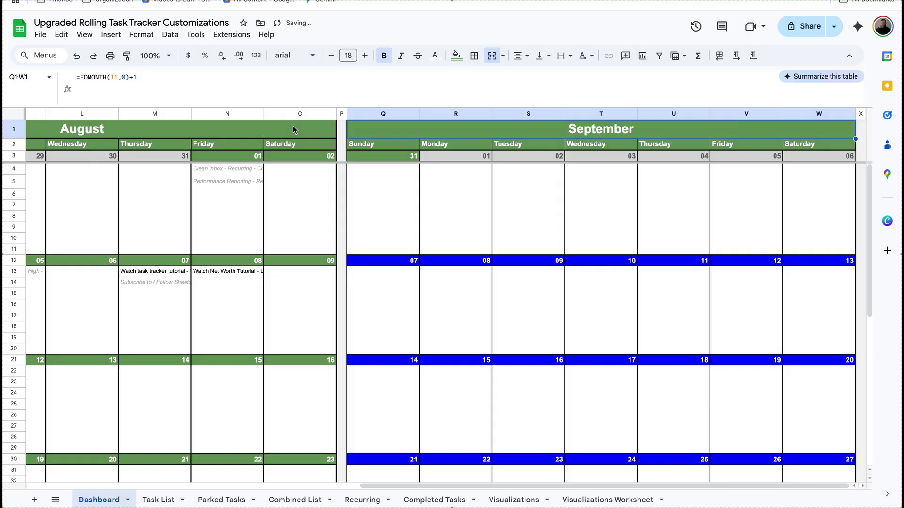
Paint the first date row's grey format onto September's 07–13, 14–20 and 21–27 rows.
{"action": "left_click", "coordinate": [456, 260]}
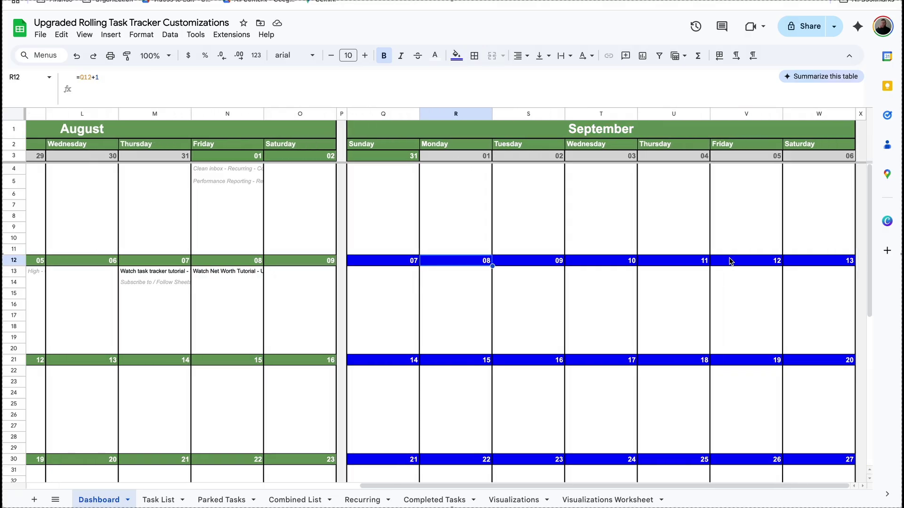
{"action": "left_click_drag", "start_coordinate": [800, 156], "coordinate": [396, 157]}
{"action": "left_click", "coordinate": [126, 55]}
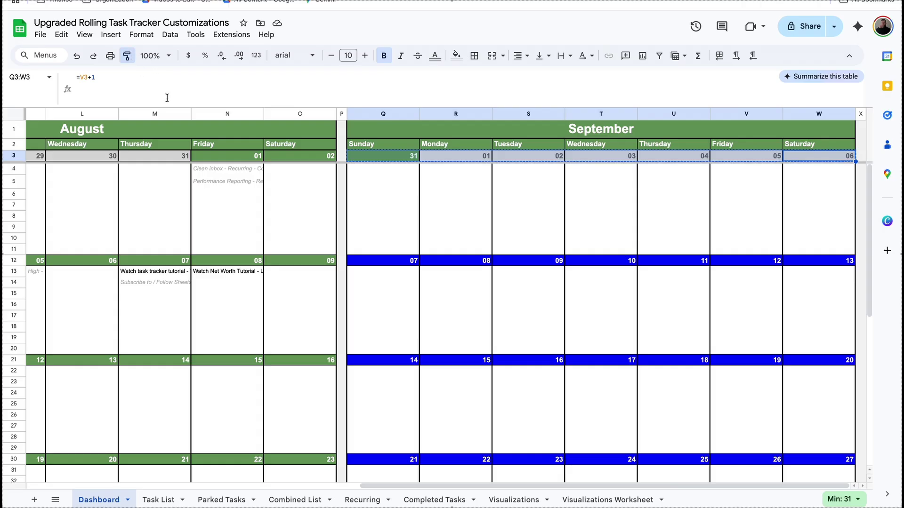
{"action": "left_click", "coordinate": [381, 261]}
{"action": "left_click", "coordinate": [127, 55]}
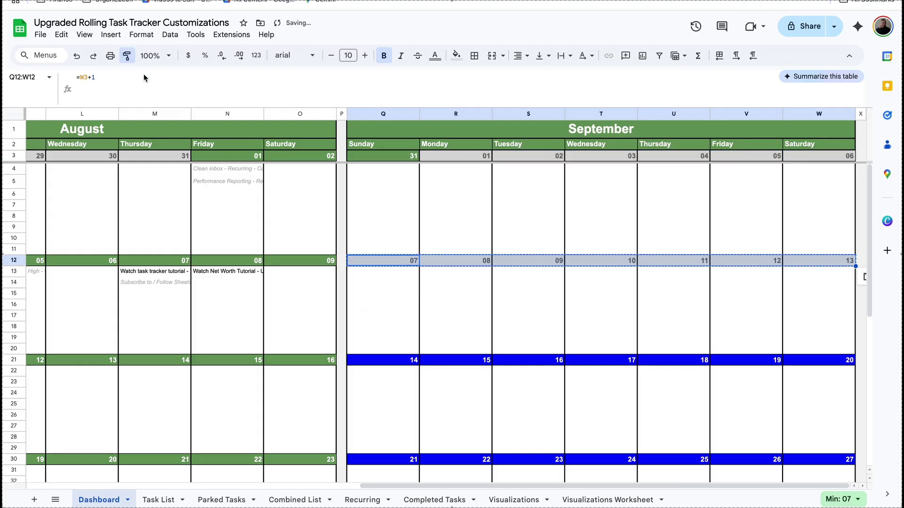
{"action": "left_click", "coordinate": [354, 358]}
{"action": "left_click", "coordinate": [127, 55]}
{"action": "left_click", "coordinate": [403, 460]}
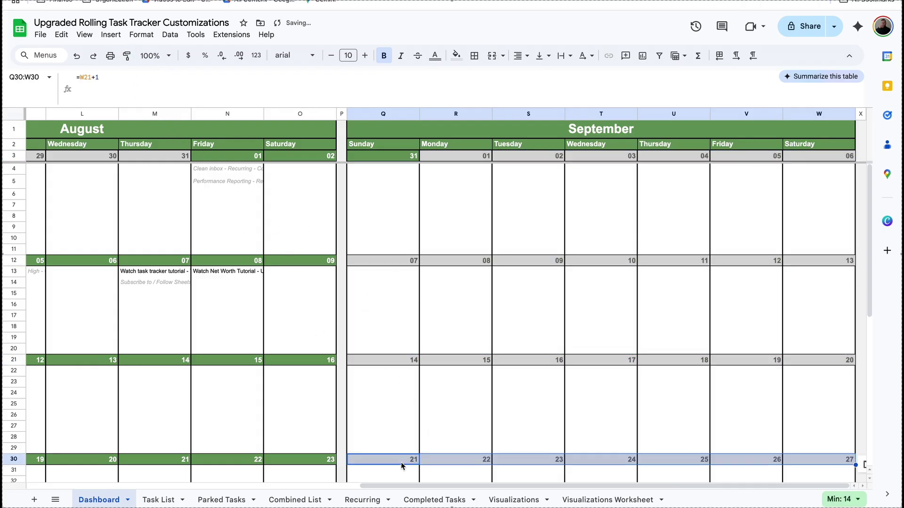
Paint the grey format onto the 28–03 and 05–10 rows, then select columns Q to W.
{"action": "left_click", "coordinate": [126, 55]}
{"action": "scroll", "coordinate": [464, 323], "scroll_direction": "down", "scroll_amount": 5}
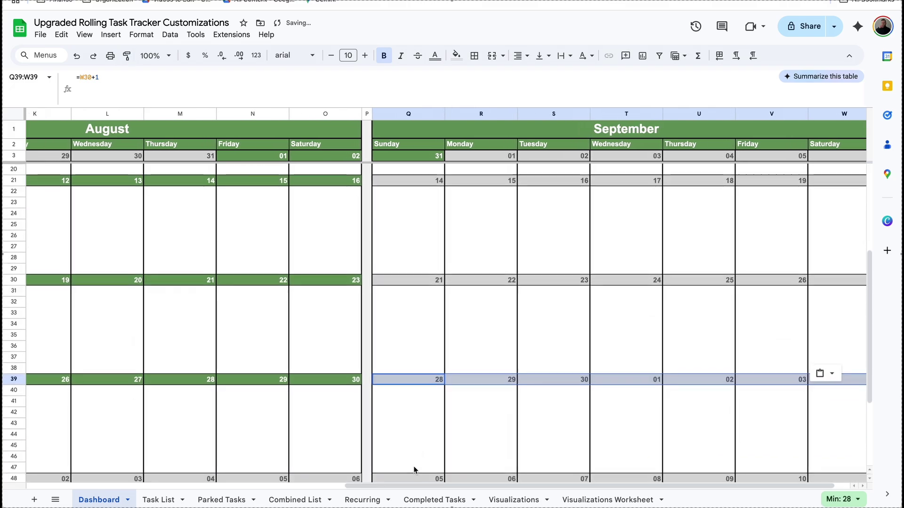
{"action": "left_click", "coordinate": [414, 468]}
{"action": "scroll", "coordinate": [388, 452], "scroll_direction": "down", "scroll_amount": 3}
{"action": "left_click", "coordinate": [126, 55]}
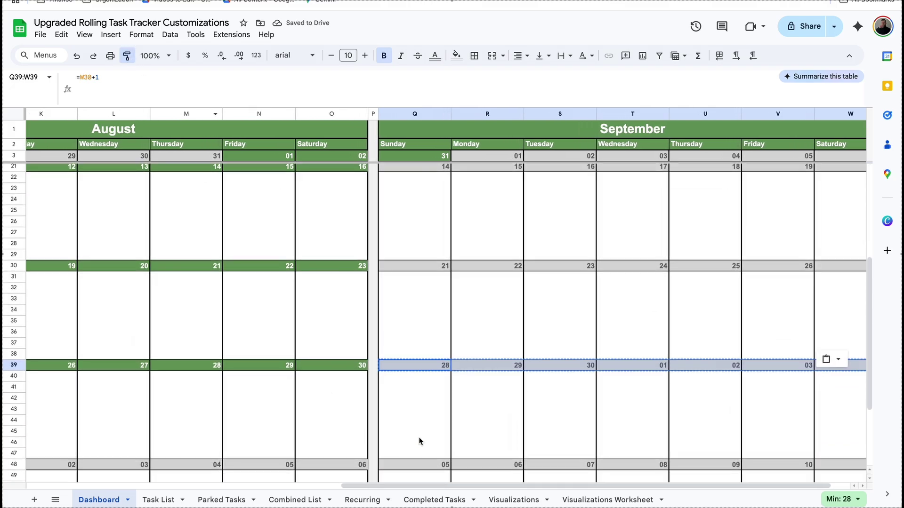
{"action": "left_click", "coordinate": [424, 464]}
{"action": "scroll", "coordinate": [424, 471], "scroll_direction": "up", "scroll_amount": 8}
{"action": "left_click_drag", "start_coordinate": [415, 114], "coordinate": [814, 107]}
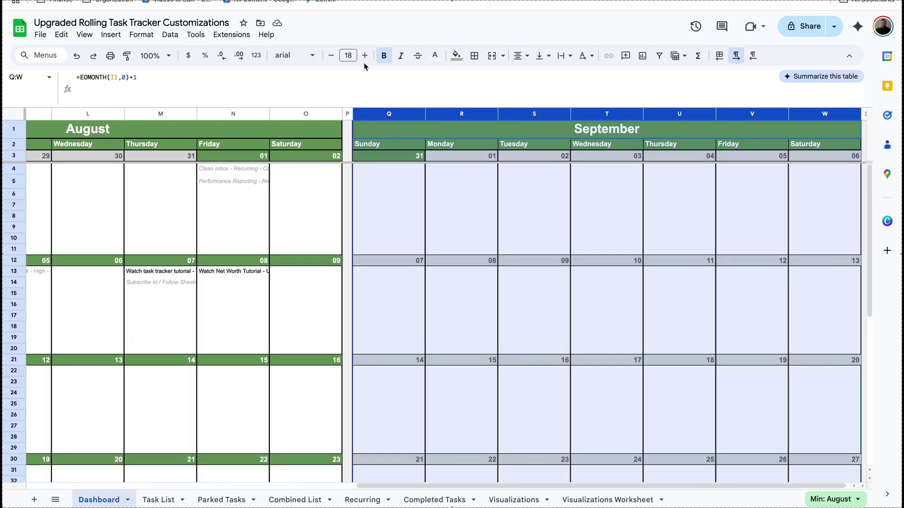
Narrow the month-matching custom formula rule's range to Q1:W57.
{"action": "left_click", "coordinate": [141, 34]}
{"action": "left_click", "coordinate": [183, 274]}
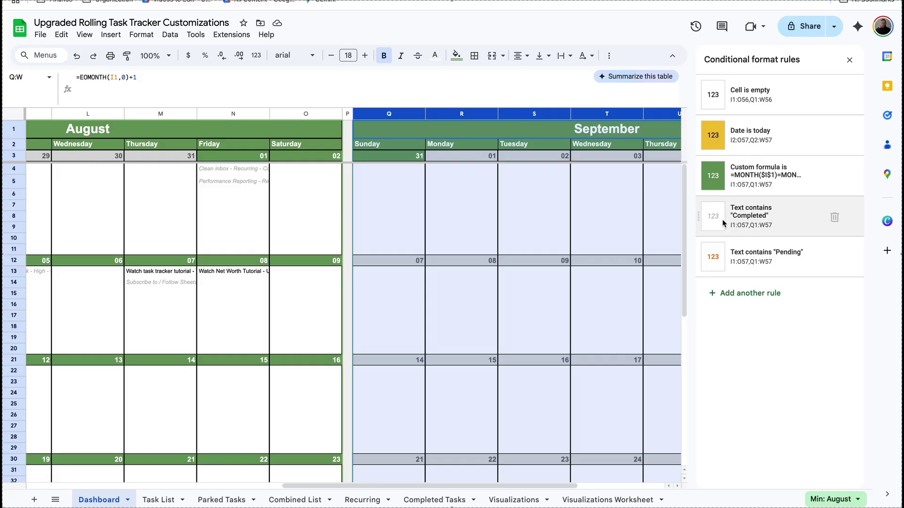
{"action": "left_click", "coordinate": [777, 170]}
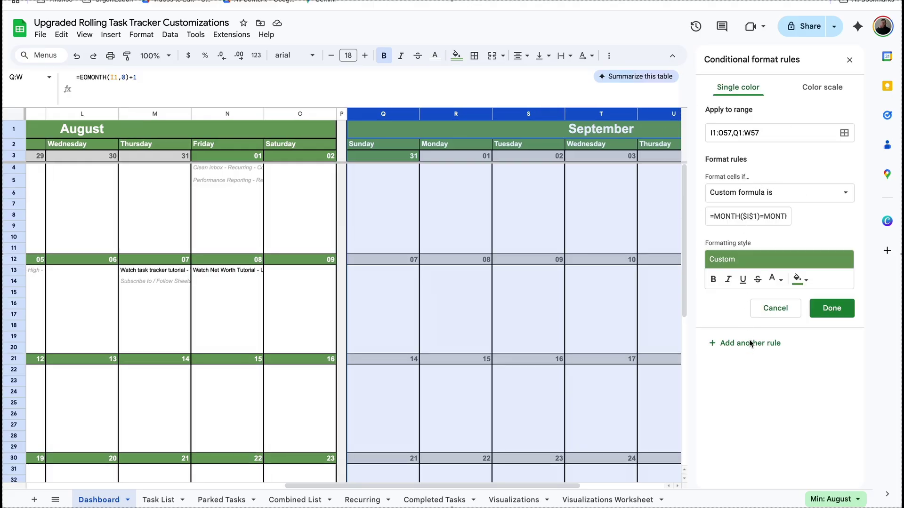
{"action": "left_click", "coordinate": [735, 136]}
{"action": "left_click_drag", "start_coordinate": [735, 135], "coordinate": [695, 133]}
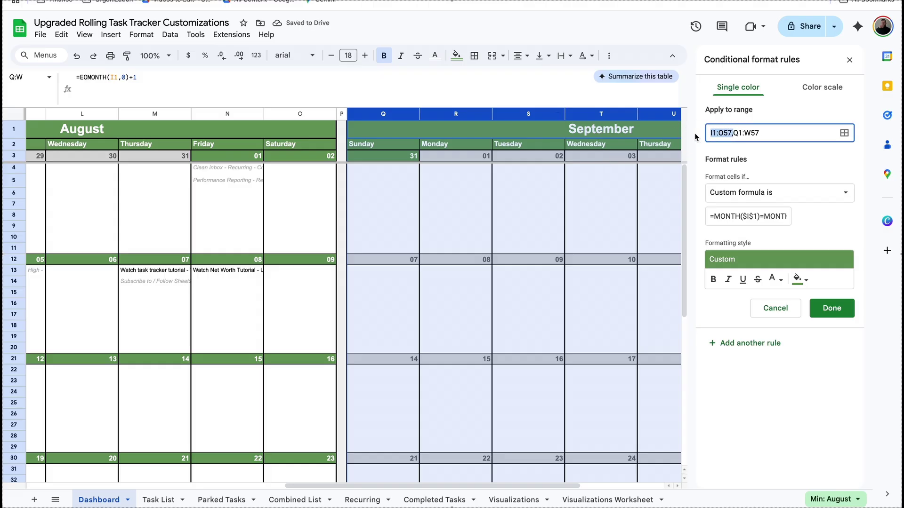
{"action": "key", "text": "BackSpace"}
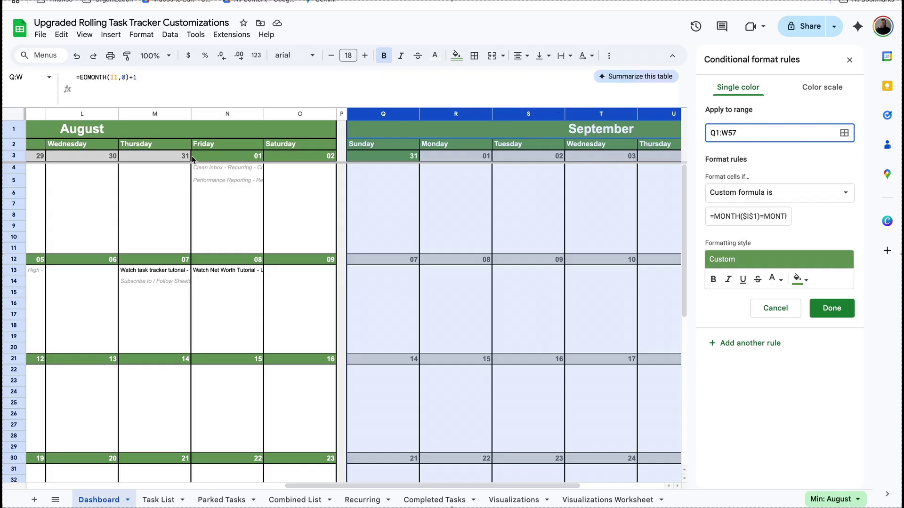
Change the rule's formula reference to $Q$1 and give it a dark orange fill.
{"action": "left_click", "coordinate": [751, 219]}
{"action": "key", "text": "BackSpace"}
{"action": "type", "text": "Q"}
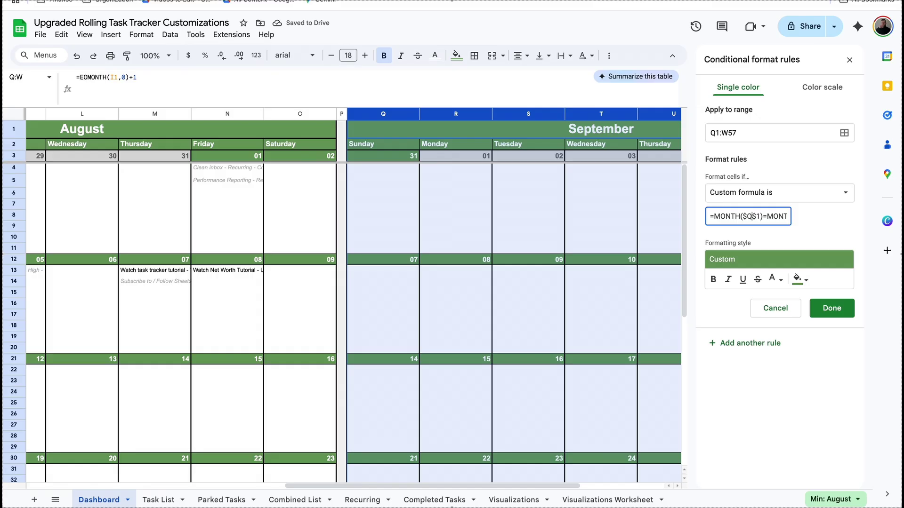
{"action": "left_click", "coordinate": [779, 216]}
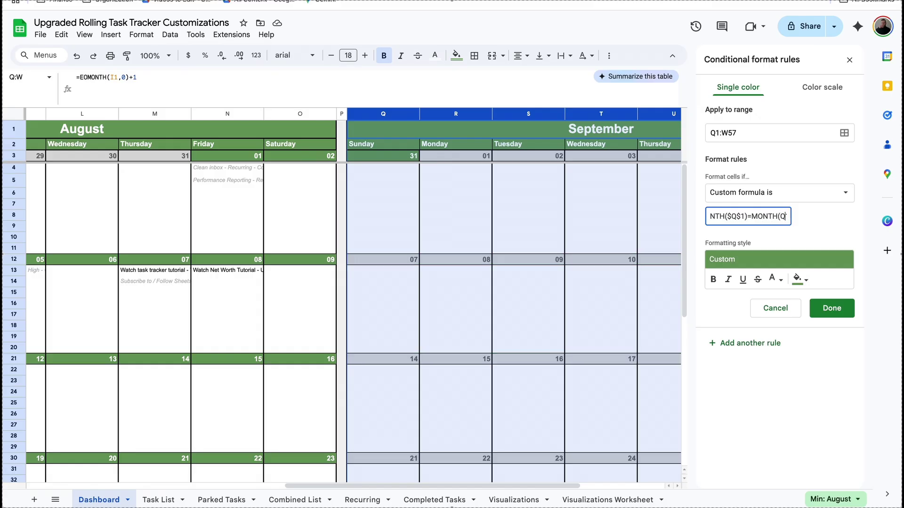
{"action": "left_click", "coordinate": [800, 280]}
{"action": "left_click", "coordinate": [728, 350]}
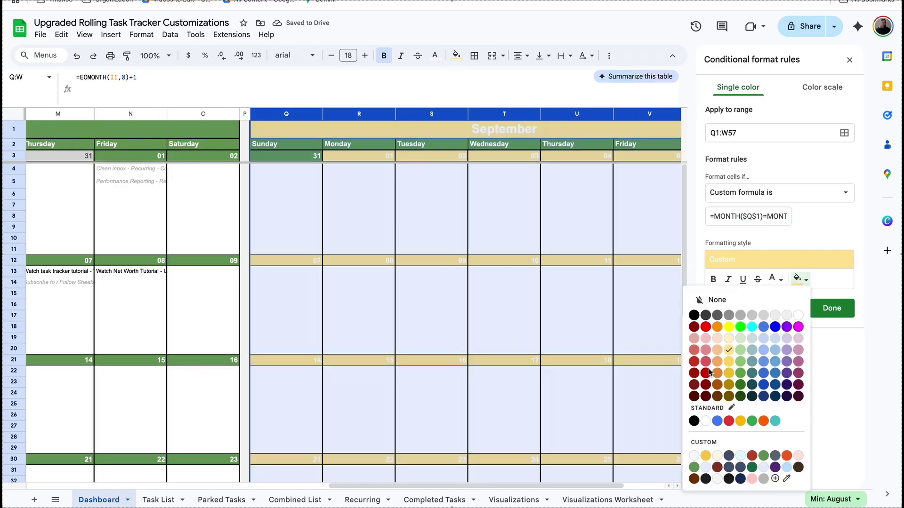
{"action": "left_click", "coordinate": [717, 373]}
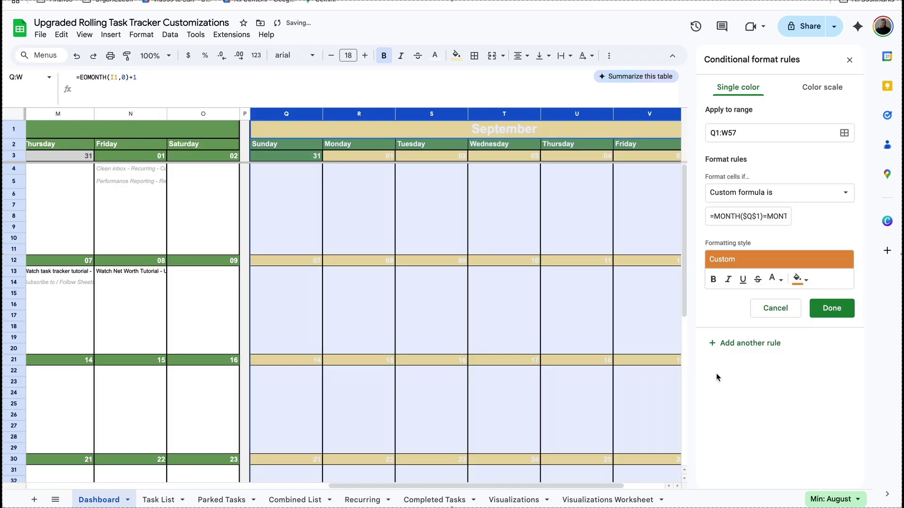
{"action": "left_click", "coordinate": [827, 309]}
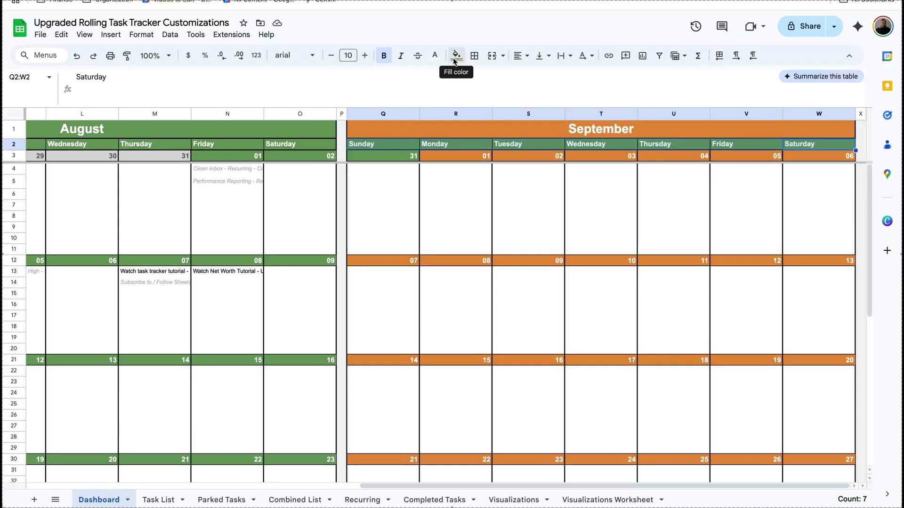
Add a fill colour to September's weekday row and check the day colours.
{"action": "left_click", "coordinate": [455, 56]}
{"action": "left_click", "coordinate": [520, 134]}
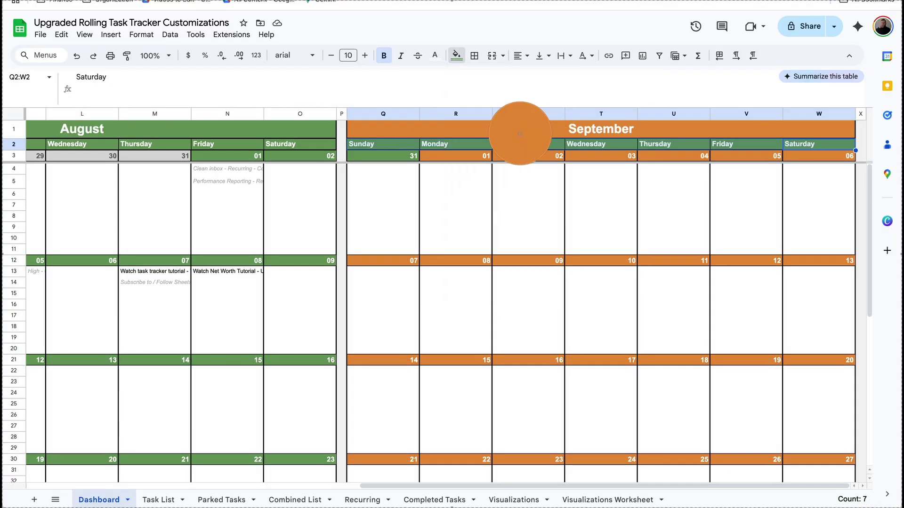
{"action": "left_click", "coordinate": [527, 181]}
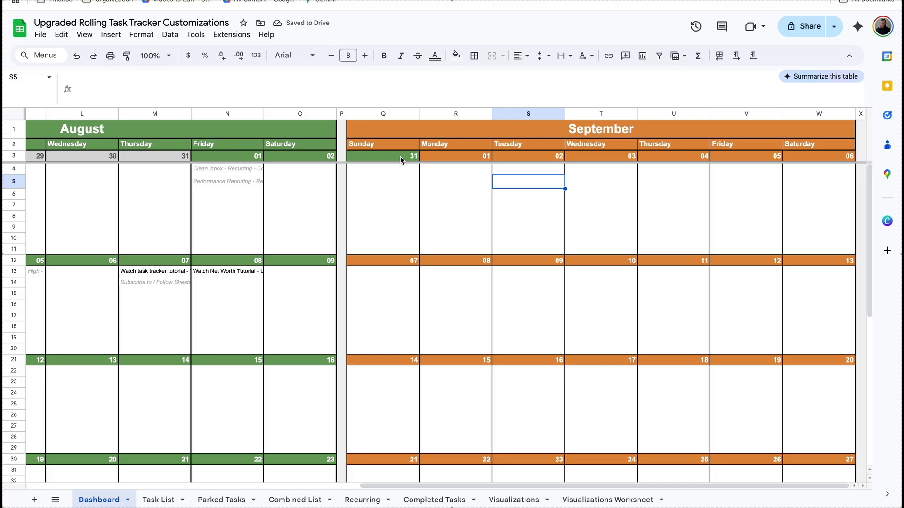
{"action": "left_click", "coordinate": [325, 128]}
Limit the green August rule's range to I1:O57 only.
{"action": "left_click", "coordinate": [141, 35]}
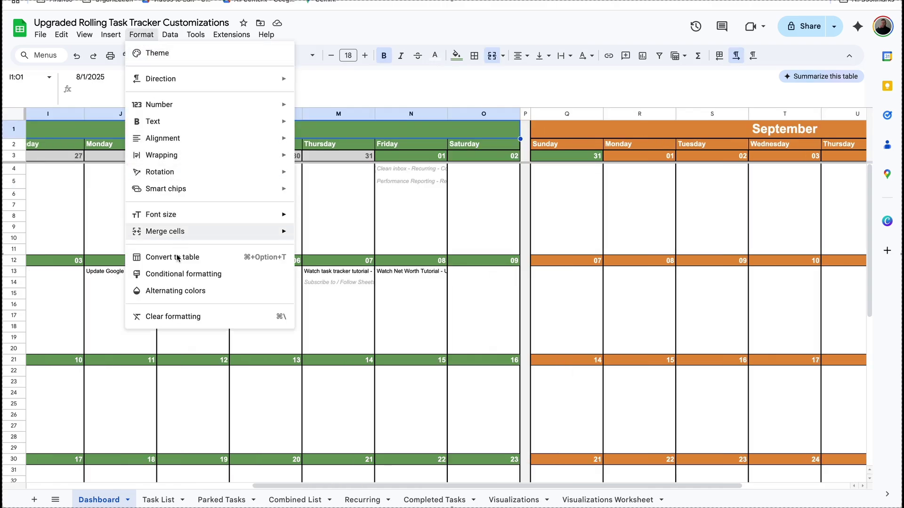
{"action": "left_click", "coordinate": [186, 274]}
{"action": "left_click", "coordinate": [781, 142]}
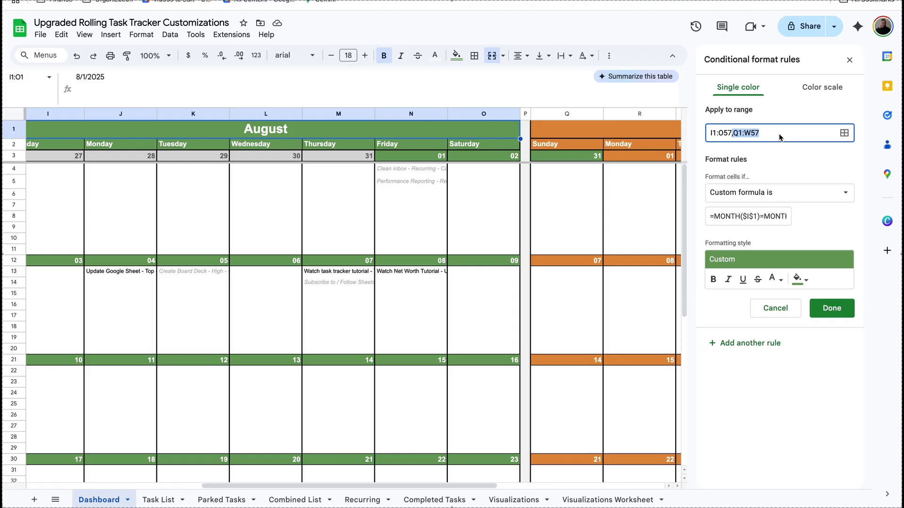
{"action": "key", "text": "BackSpace"}
{"action": "left_click", "coordinate": [830, 311]}
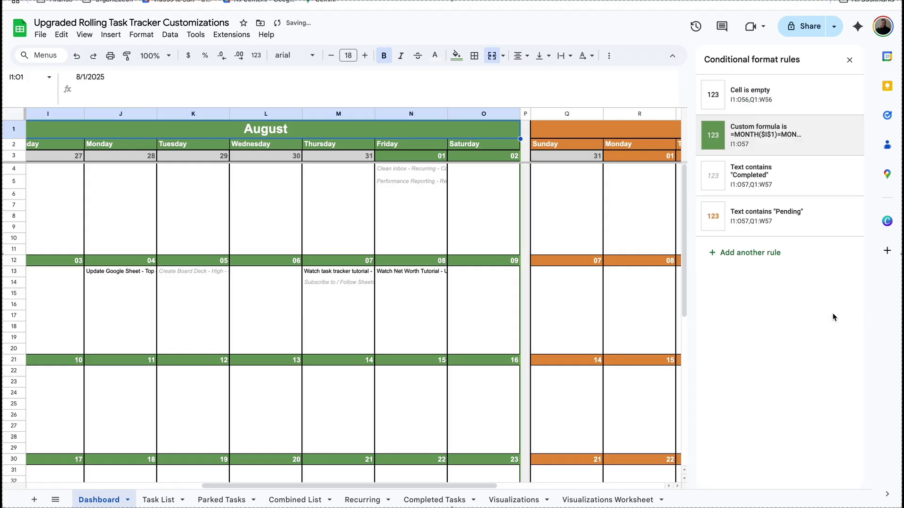
{"action": "left_click", "coordinate": [850, 60]}
{"action": "left_click", "coordinate": [533, 160]}
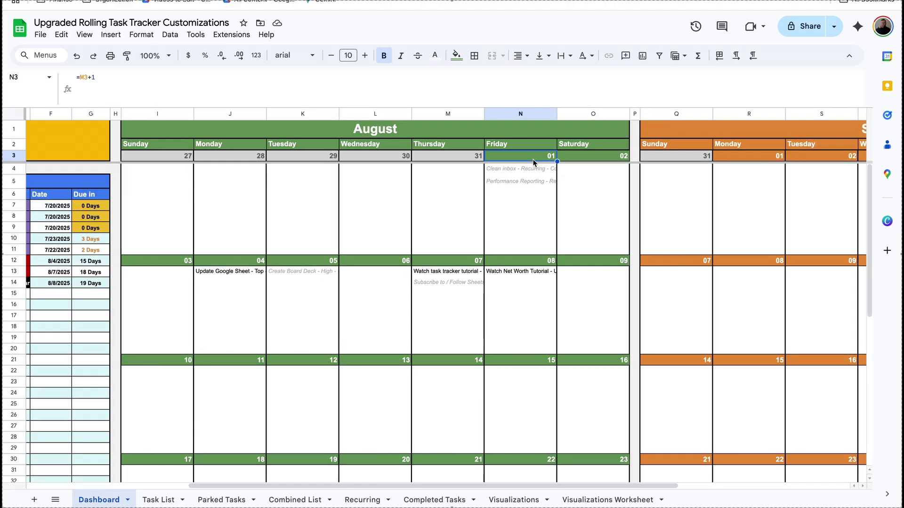
Set the first month header to September 1, 2025, then switch to the Task List sheet.
{"action": "left_click", "coordinate": [582, 156]}
{"action": "scroll", "coordinate": [582, 156], "scroll_direction": "left", "scroll_amount": 2}
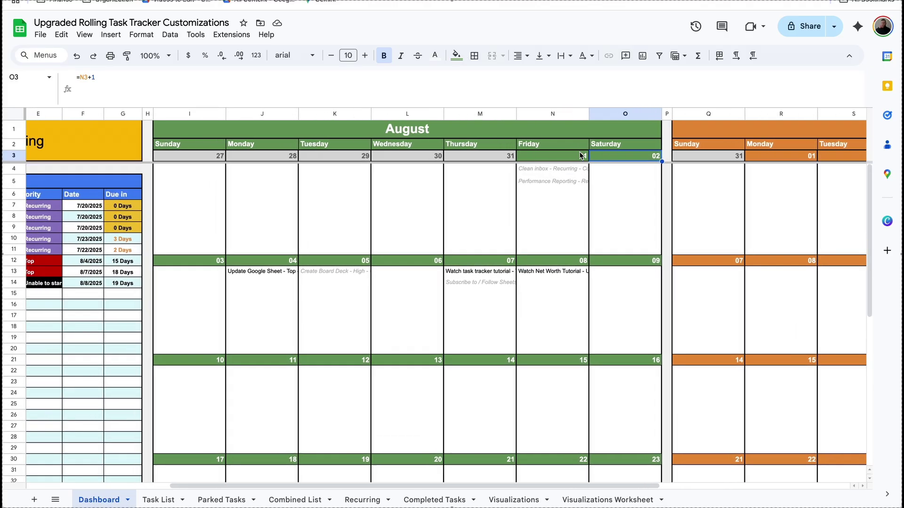
{"action": "scroll", "coordinate": [486, 136], "scroll_direction": "right", "scroll_amount": 5}
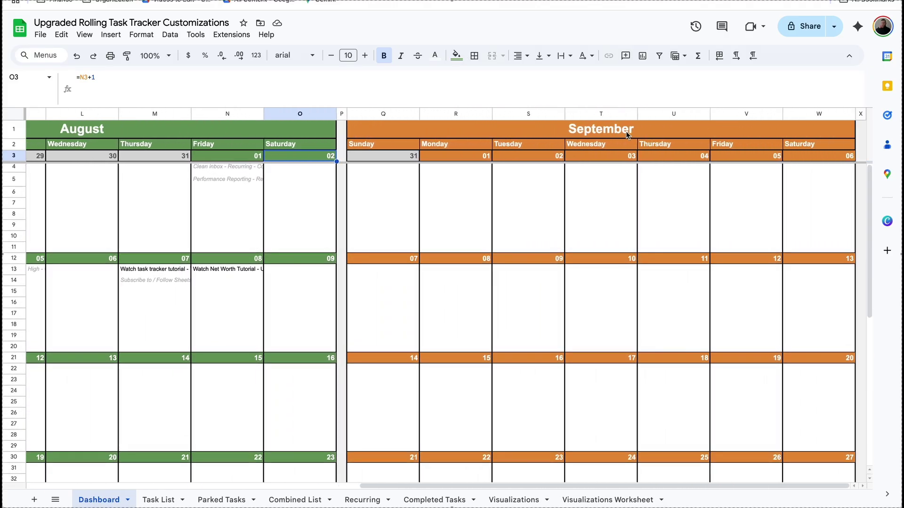
{"action": "left_click", "coordinate": [83, 129]}
{"action": "double_click", "coordinate": [344, 134]}
{"action": "left_click", "coordinate": [386, 150]}
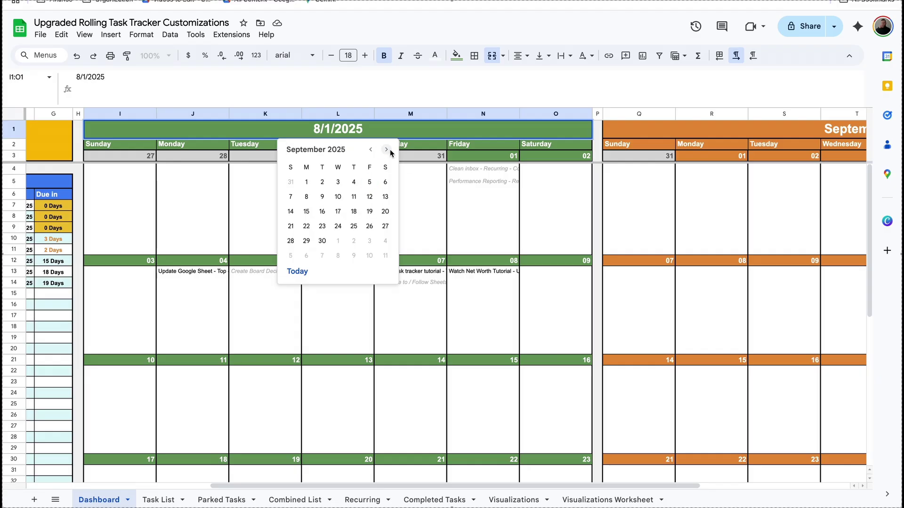
{"action": "left_click", "coordinate": [307, 182]}
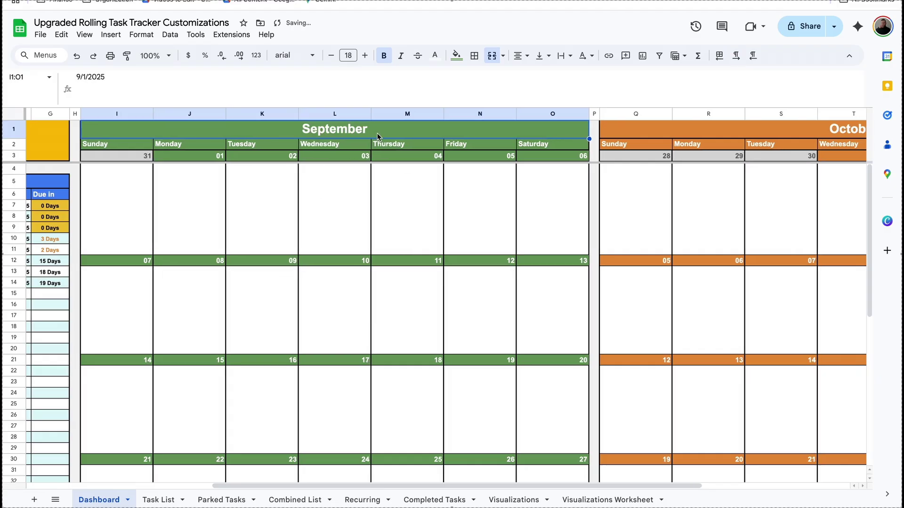
{"action": "scroll", "coordinate": [536, 140], "scroll_direction": "right", "scroll_amount": 4}
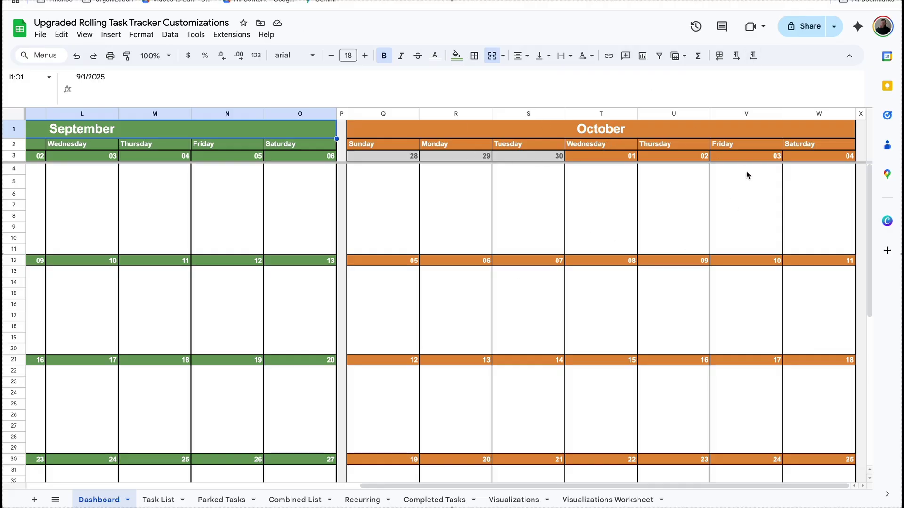
{"action": "key", "text": "ctrl+shift+Page_Down"}
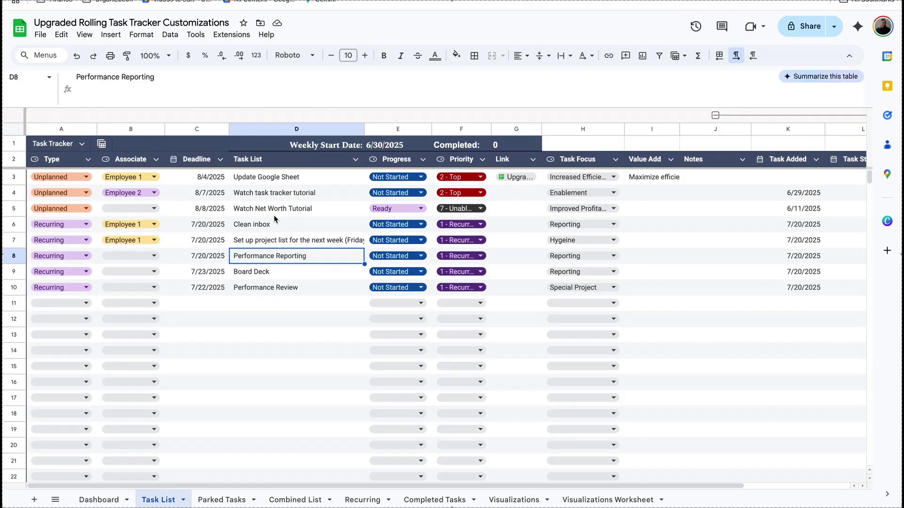